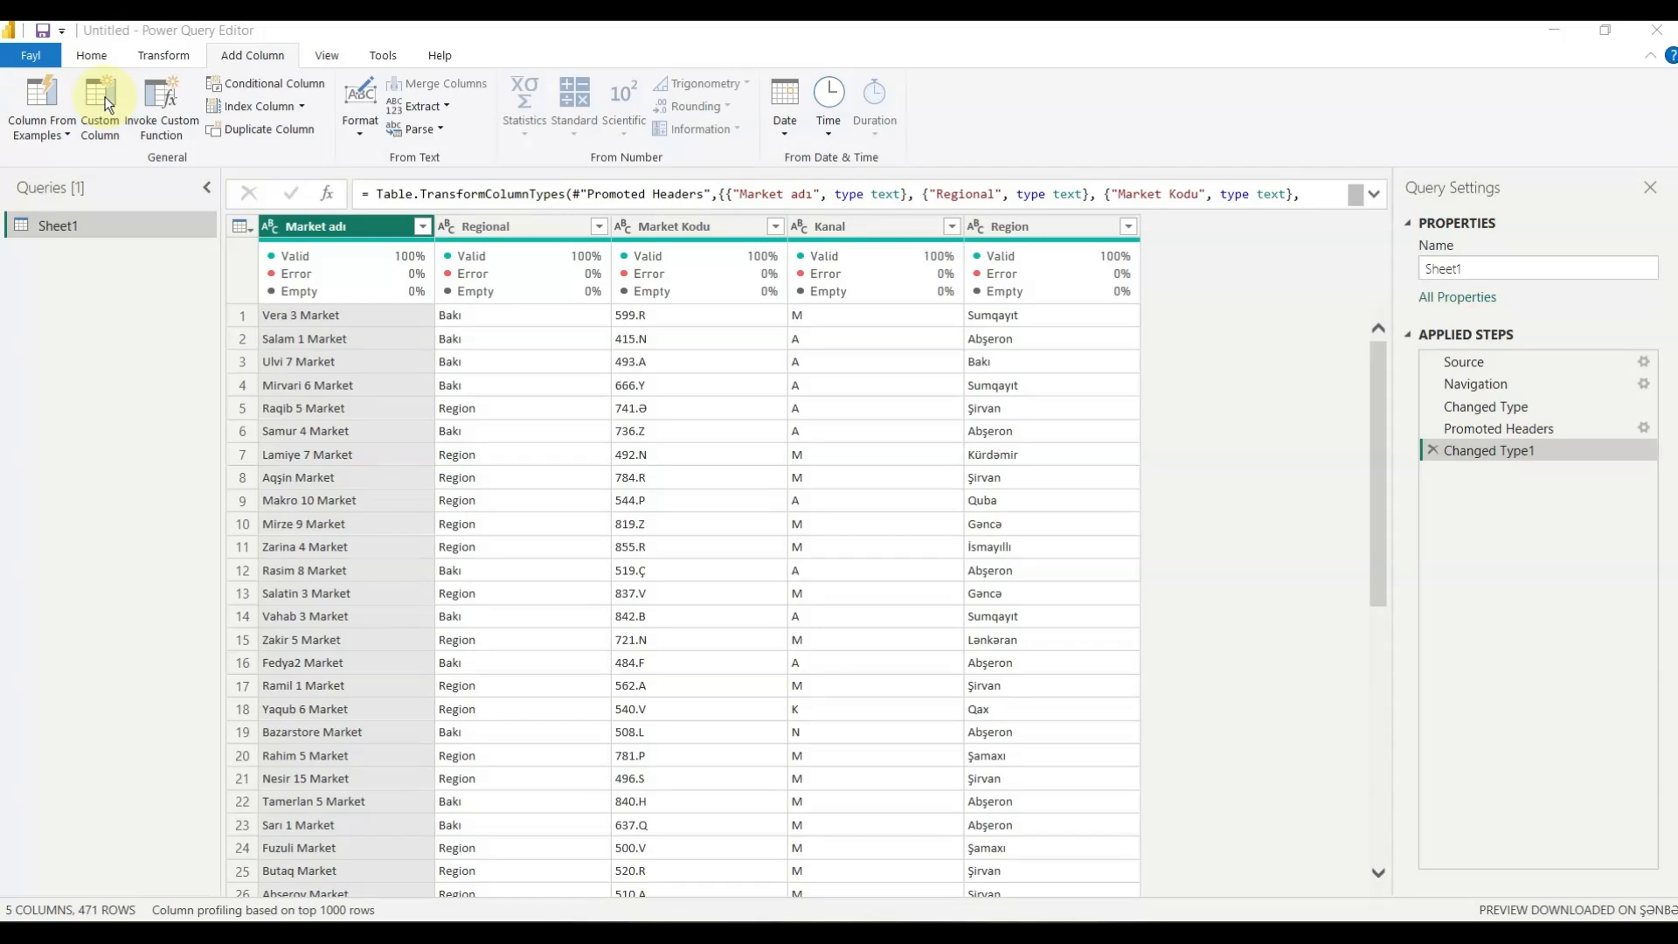
Try inserting the Market adı and Regional columns into a new custom column's formula, and clear the formula.
{"action": "left_click", "coordinate": [98, 118]}
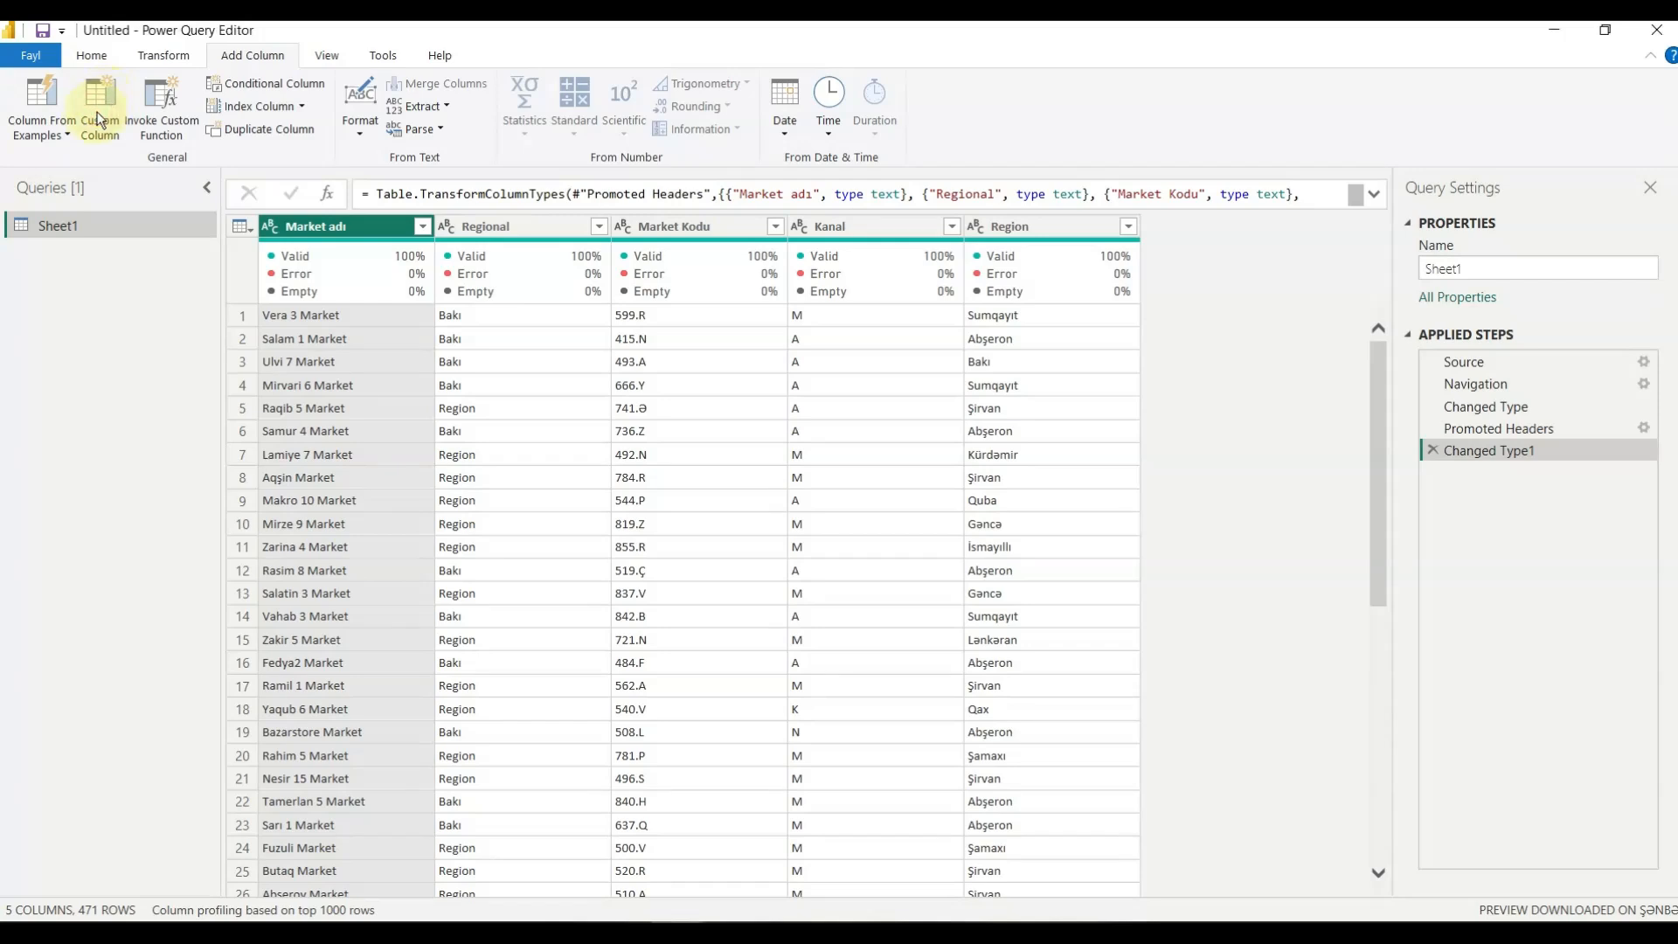
{"action": "left_click", "coordinate": [99, 118]}
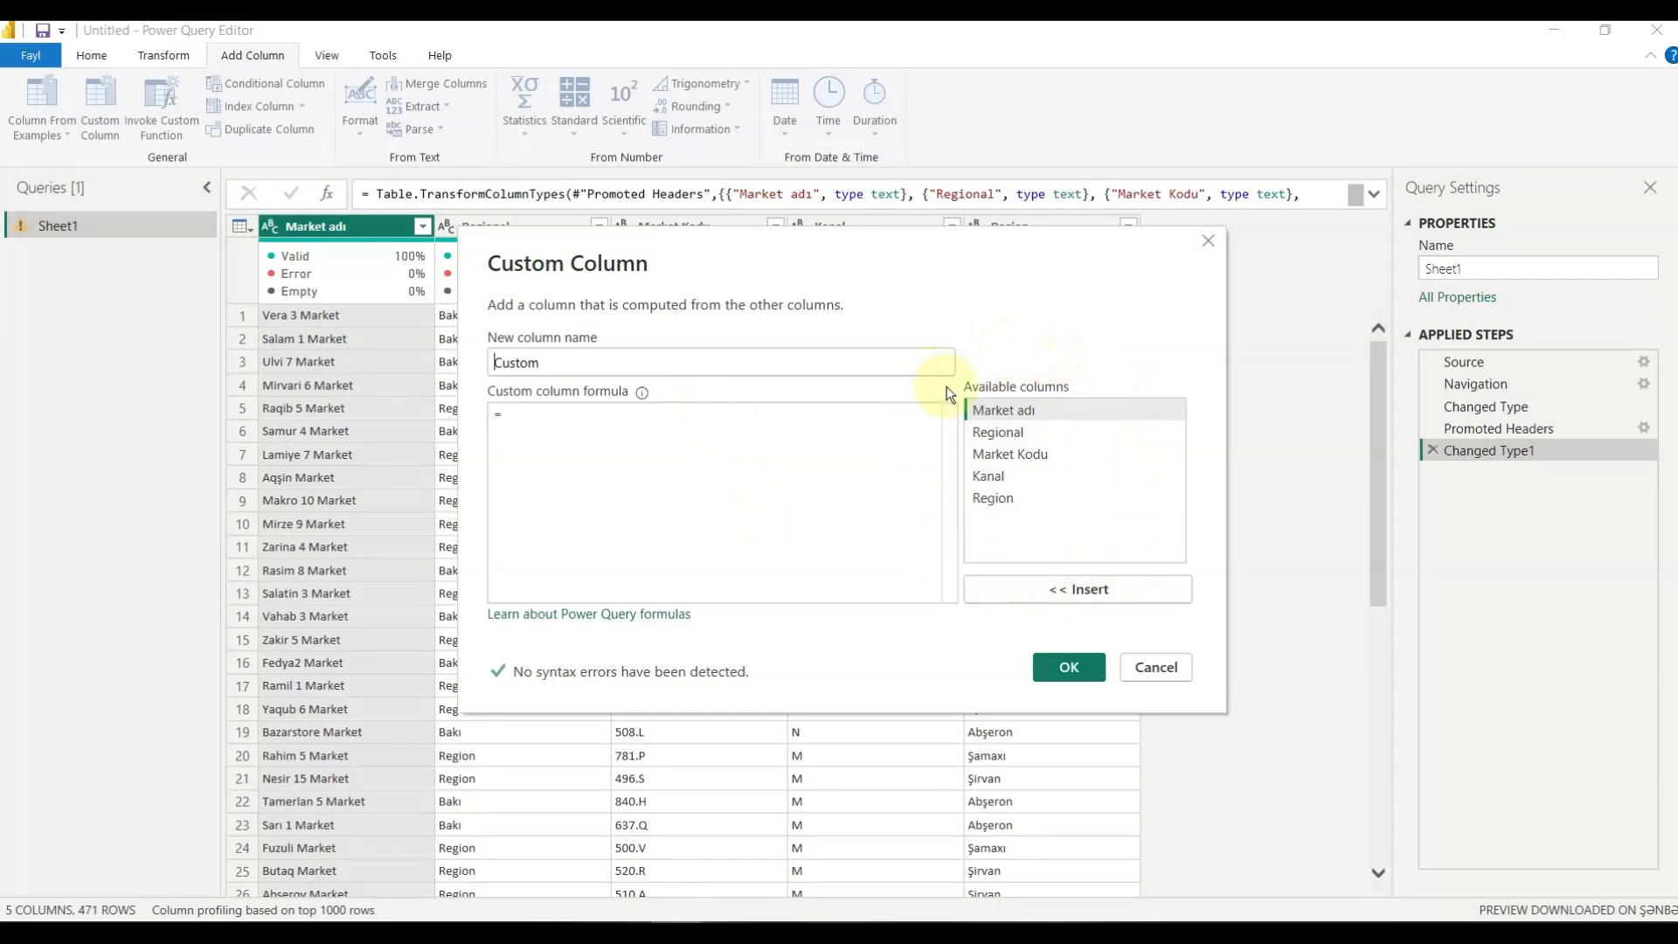
{"action": "left_click", "coordinate": [1012, 416]}
{"action": "double_click", "coordinate": [1014, 411]}
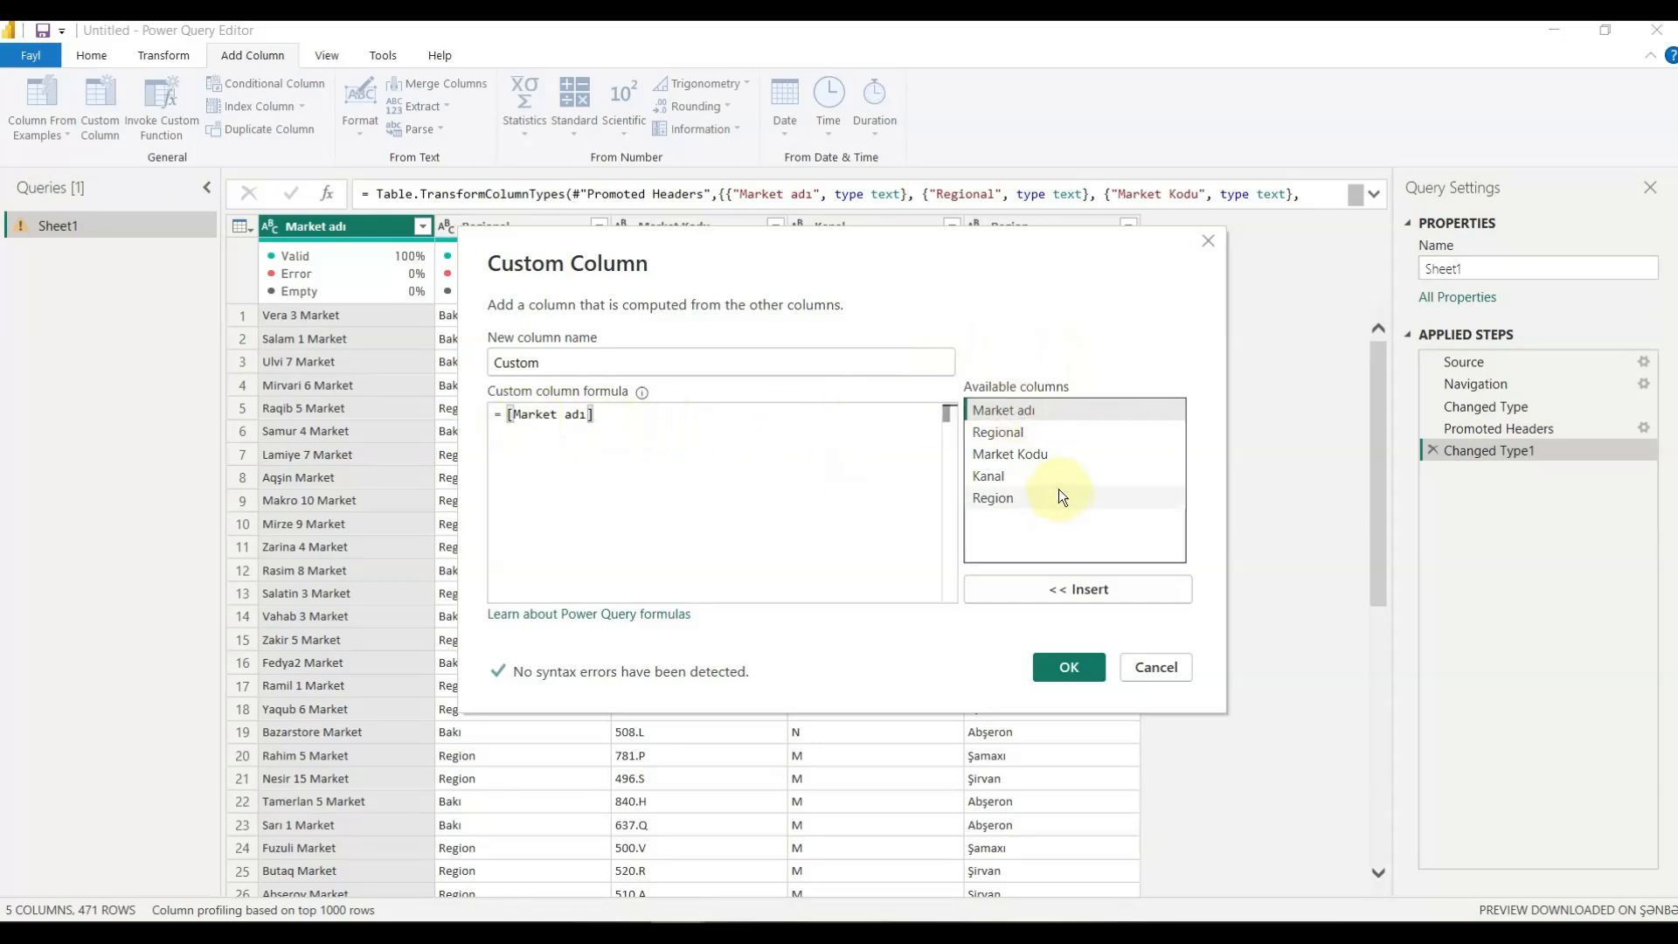
{"action": "left_click", "coordinate": [1022, 432]}
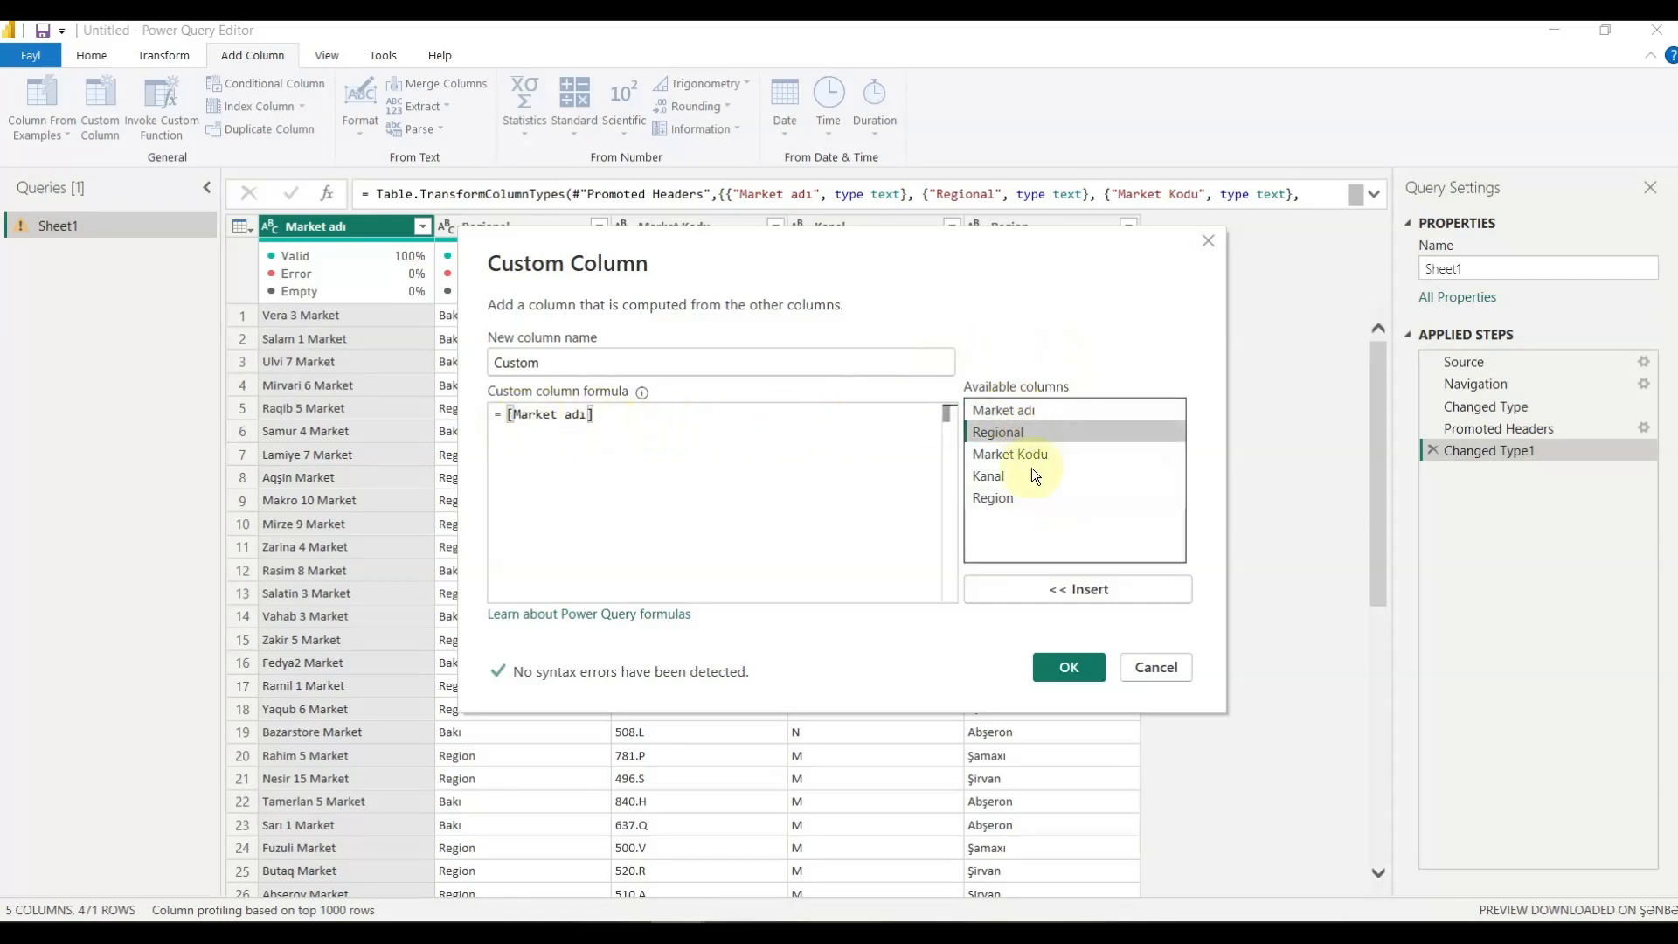
{"action": "left_click", "coordinate": [1096, 588]}
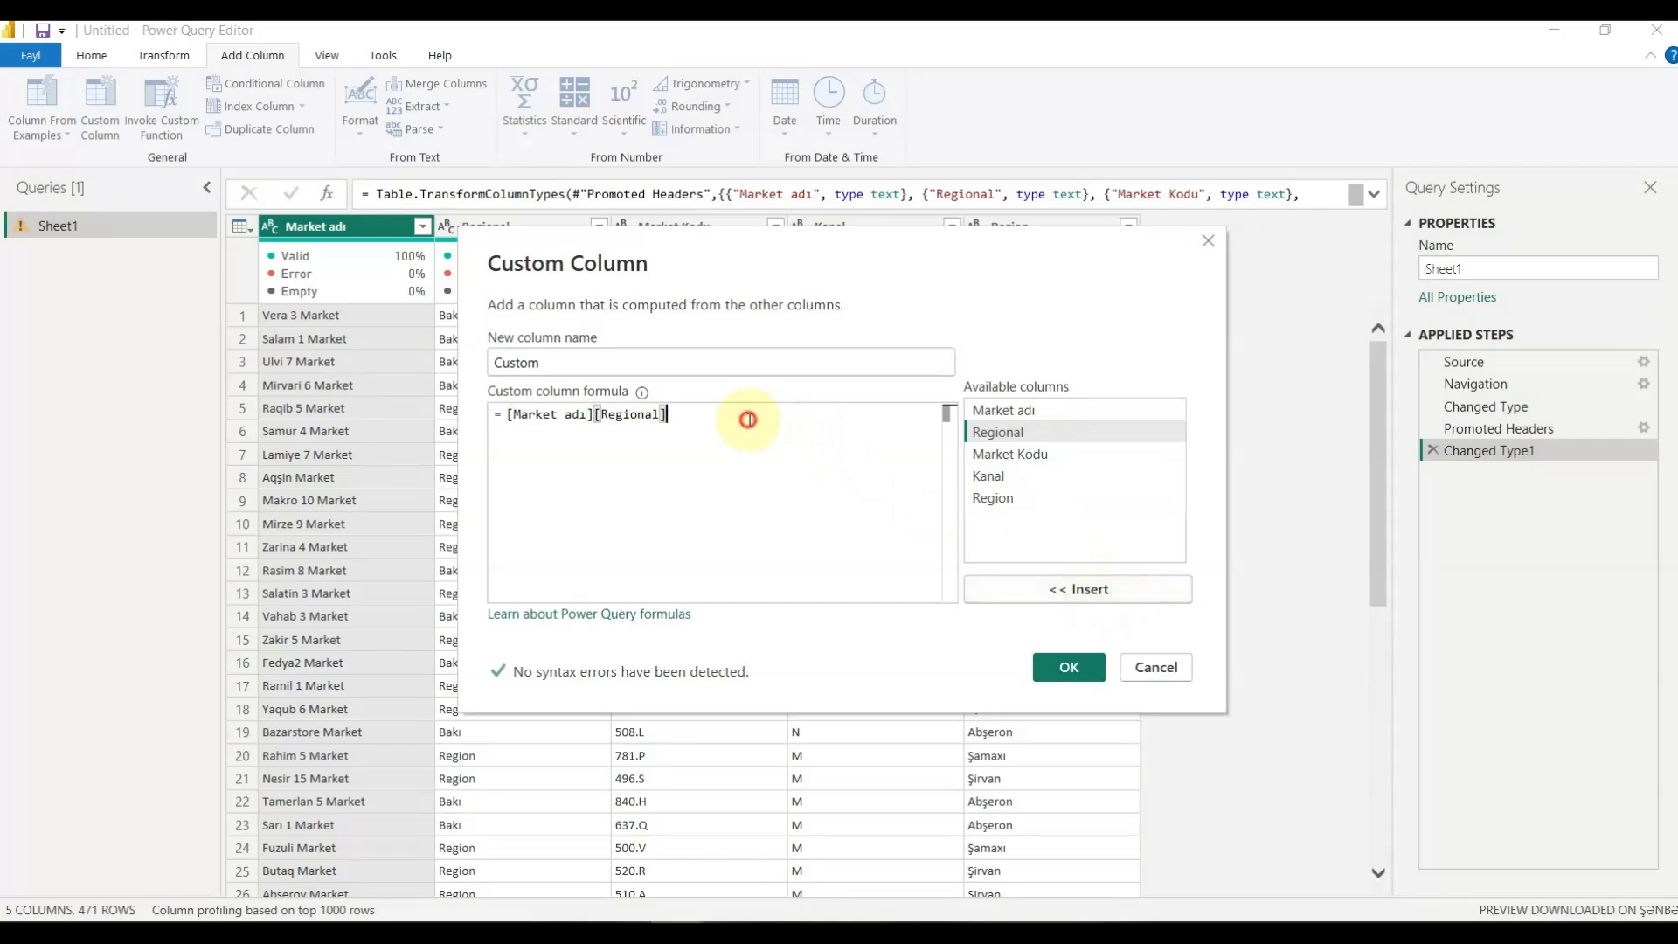
{"action": "left_click_drag", "start_coordinate": [749, 419], "coordinate": [431, 418]}
{"action": "key", "text": "BackSpace"}
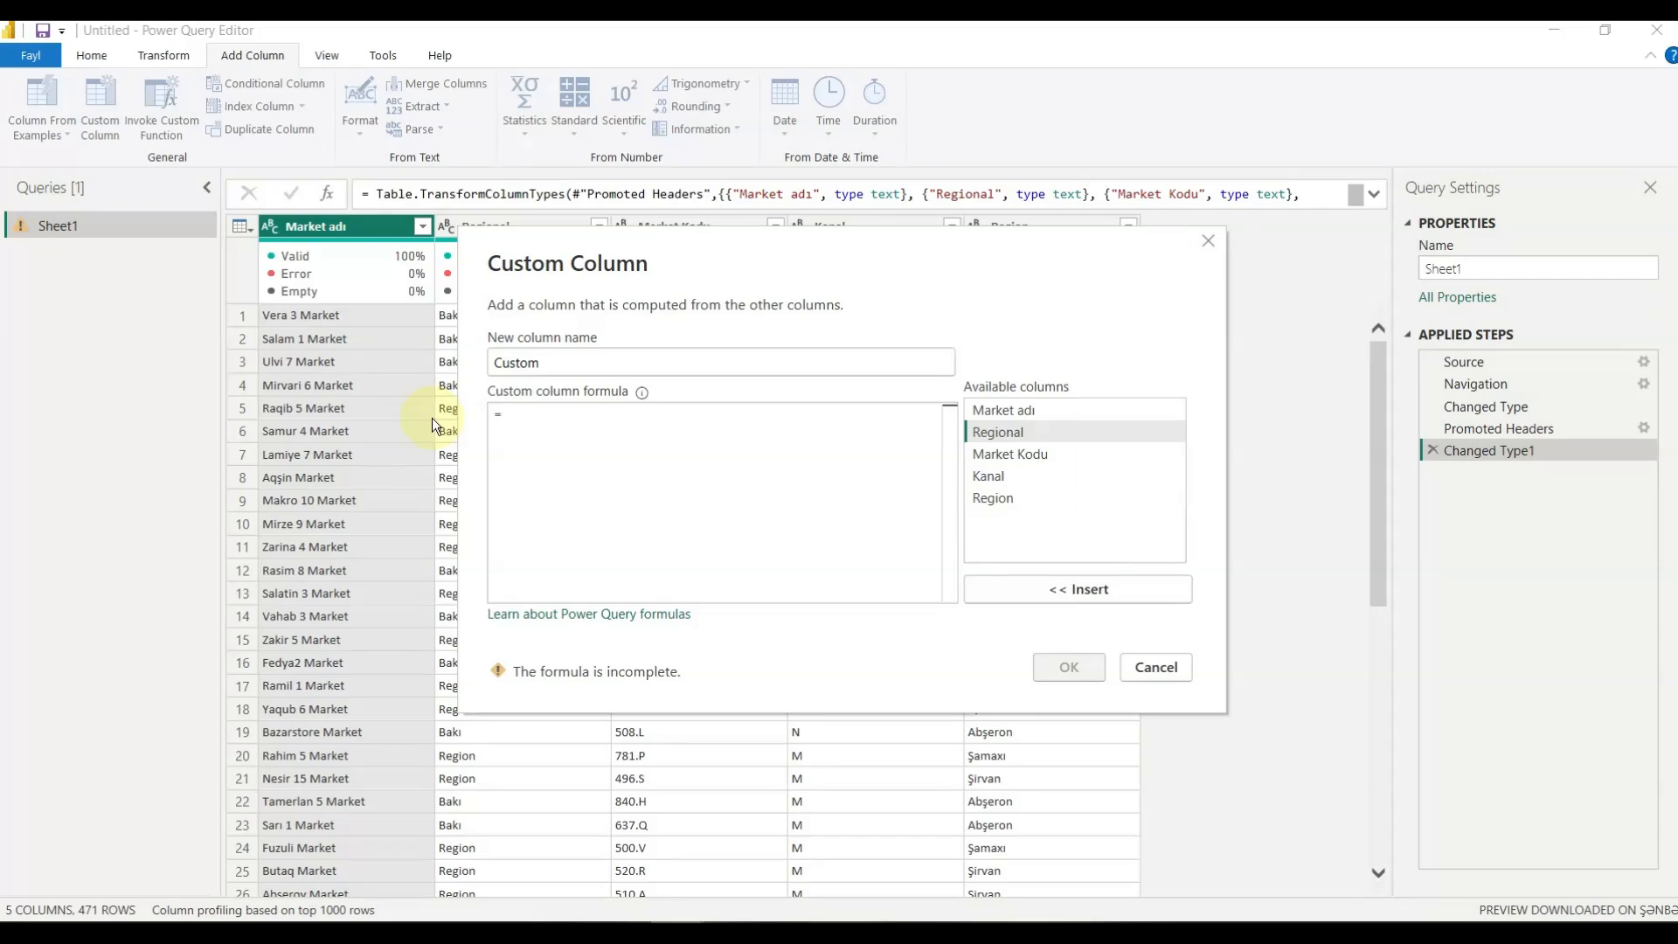
Add a custom column with the formula [Market adı] & "- " & [Market Kodu], and delete its applied step.
{"action": "double_click", "coordinate": [1021, 409]}
{"action": "type", "text": "&"}
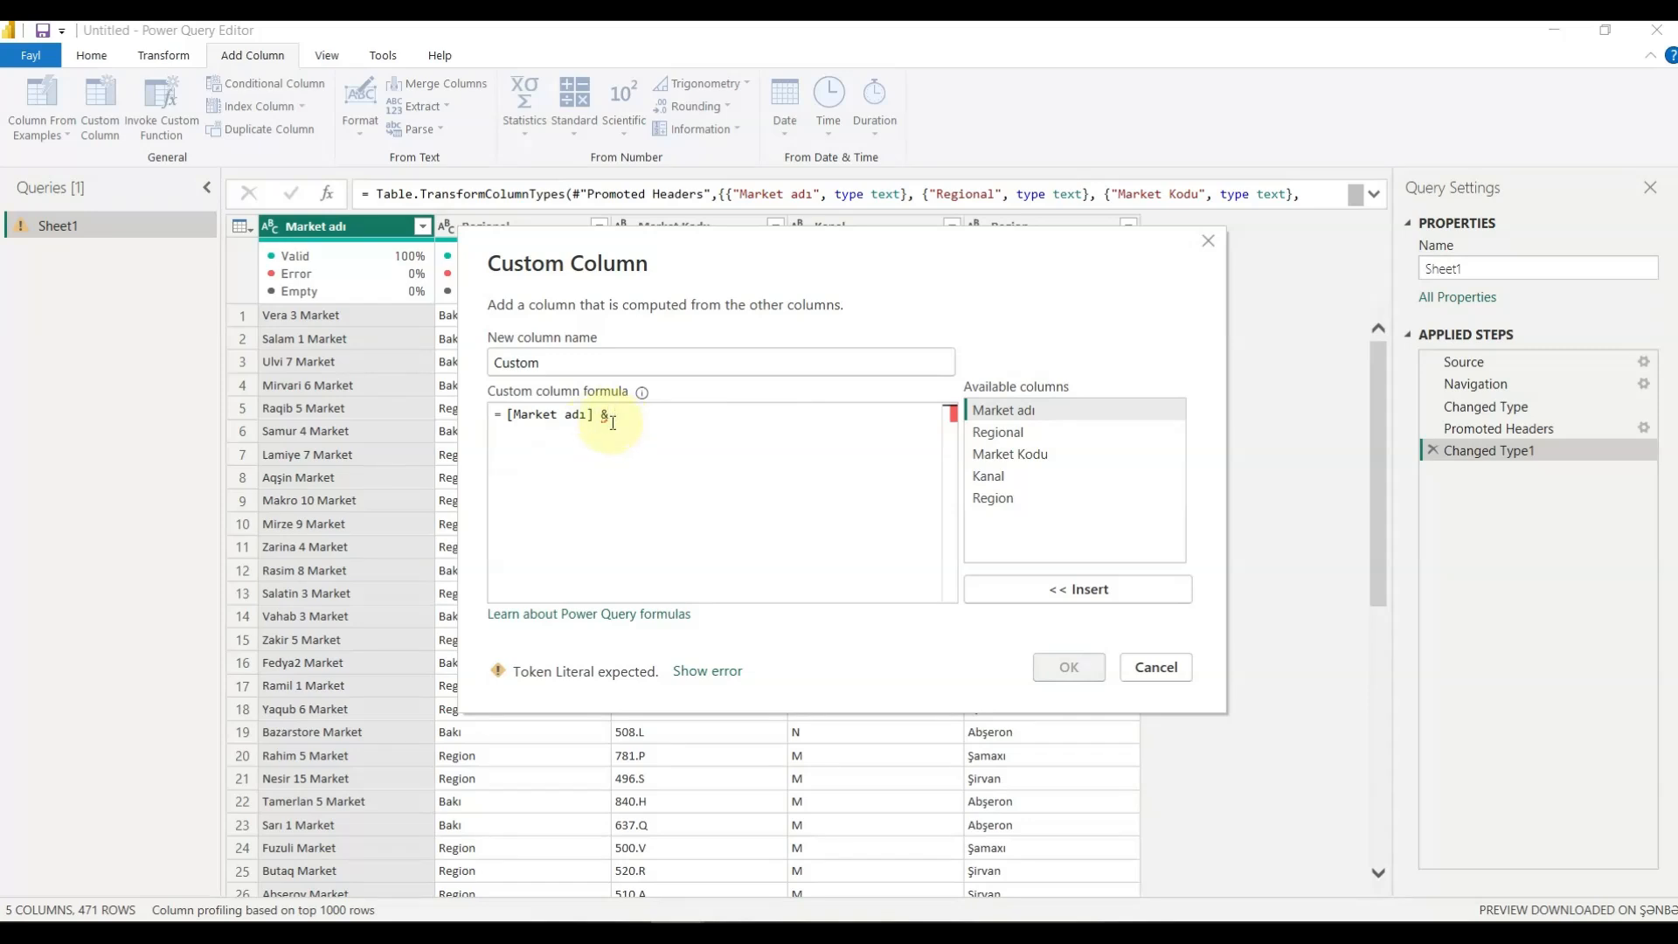
{"action": "type", "text": "\"\""}
{"action": "type", "text": "-"}
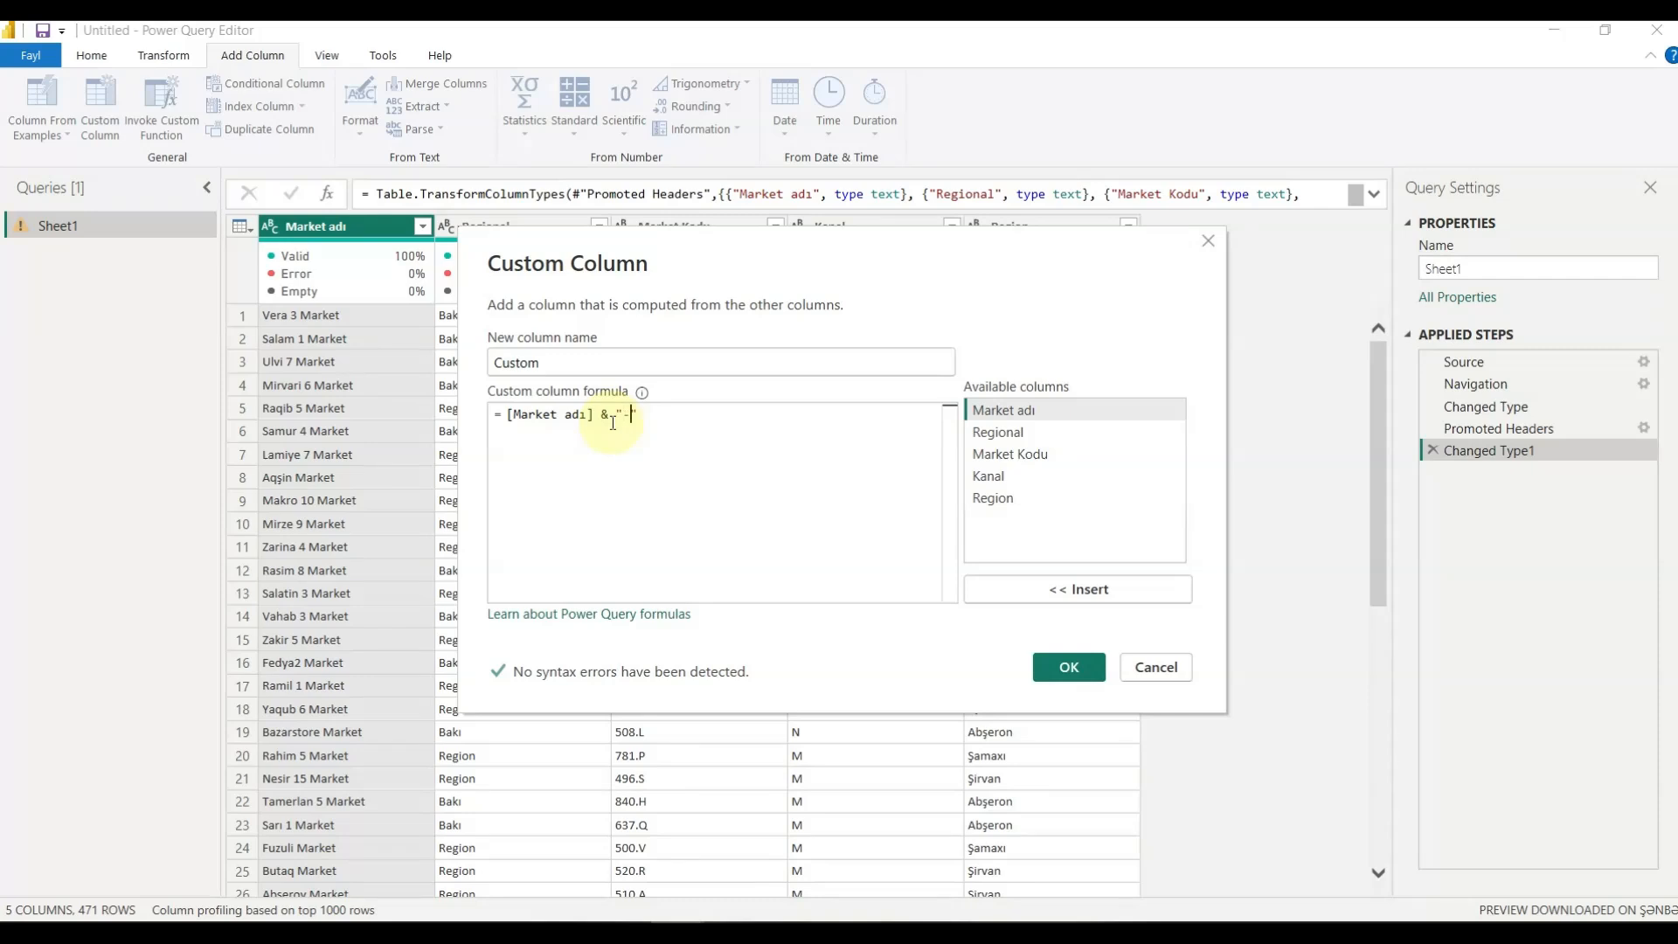
{"action": "key", "text": "Right"}
{"action": "type", "text": "&"}
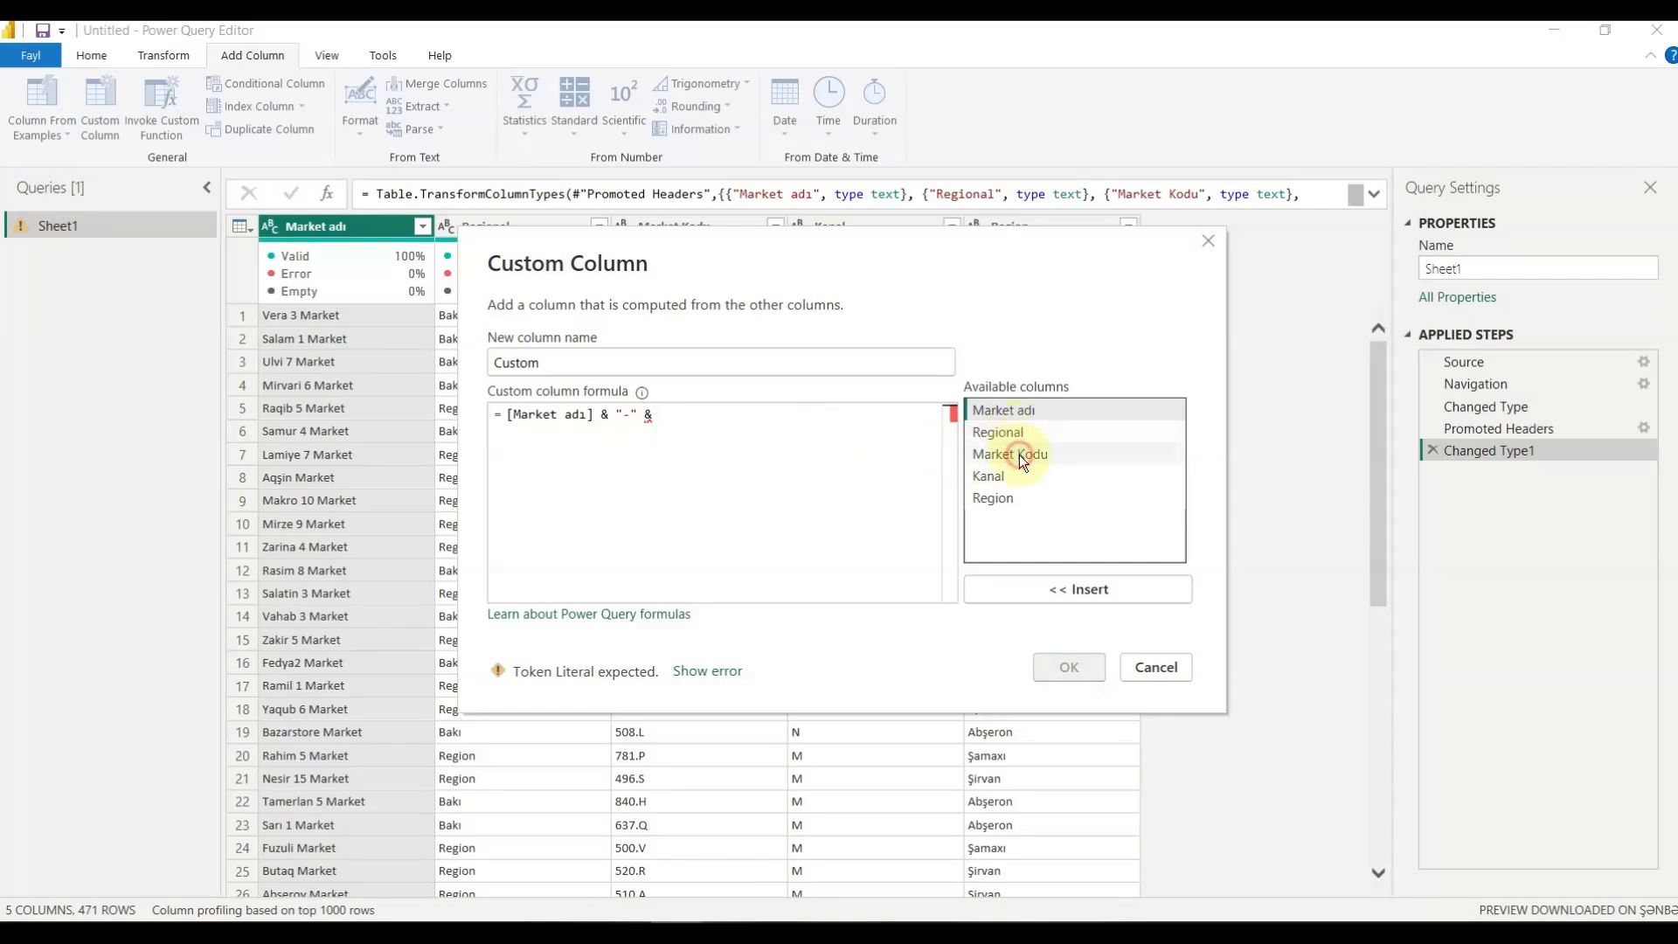
{"action": "double_click", "coordinate": [1019, 455]}
{"action": "left_click", "coordinate": [634, 414]}
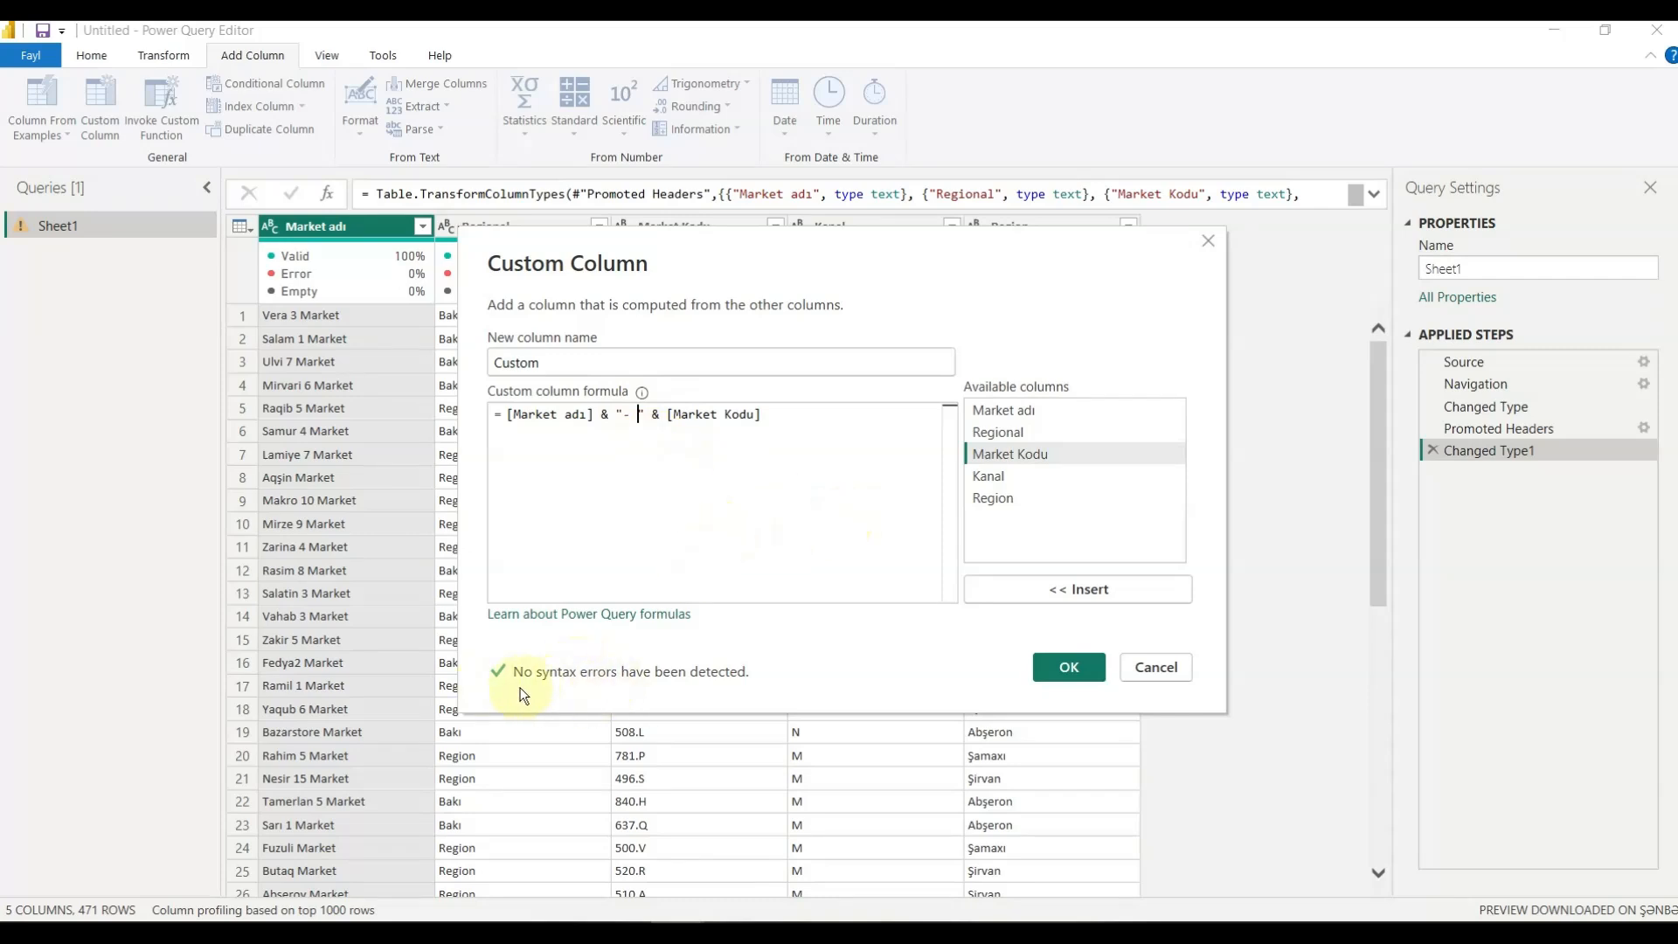
{"action": "left_click", "coordinate": [1081, 669]}
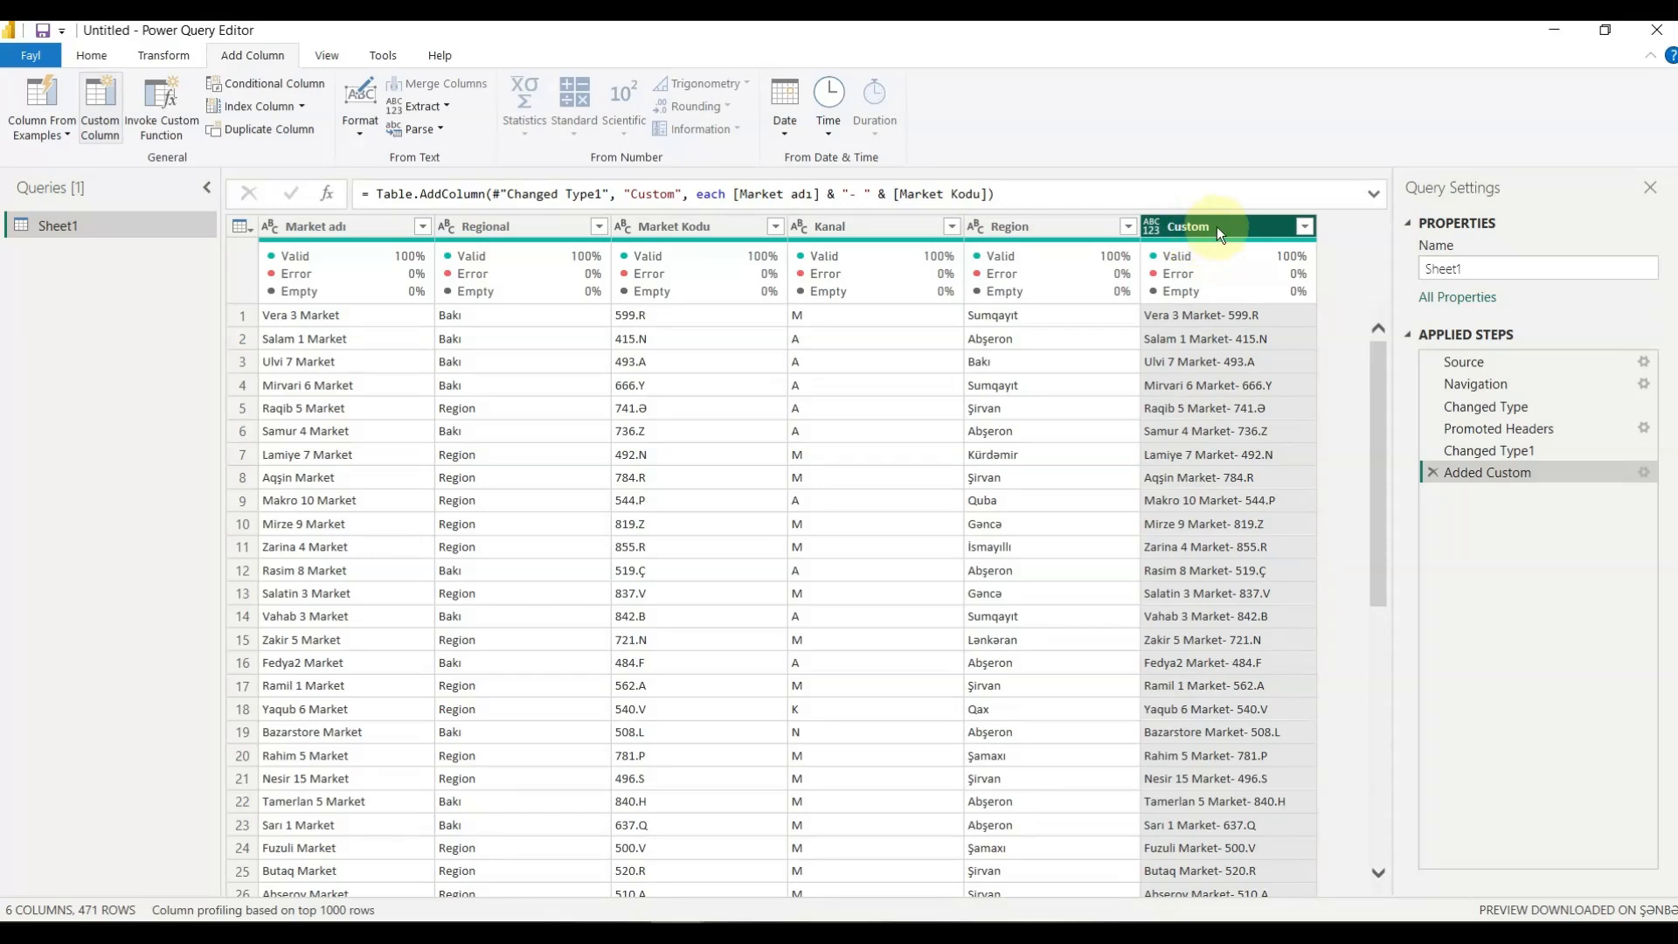
{"action": "left_click", "coordinate": [1432, 472]}
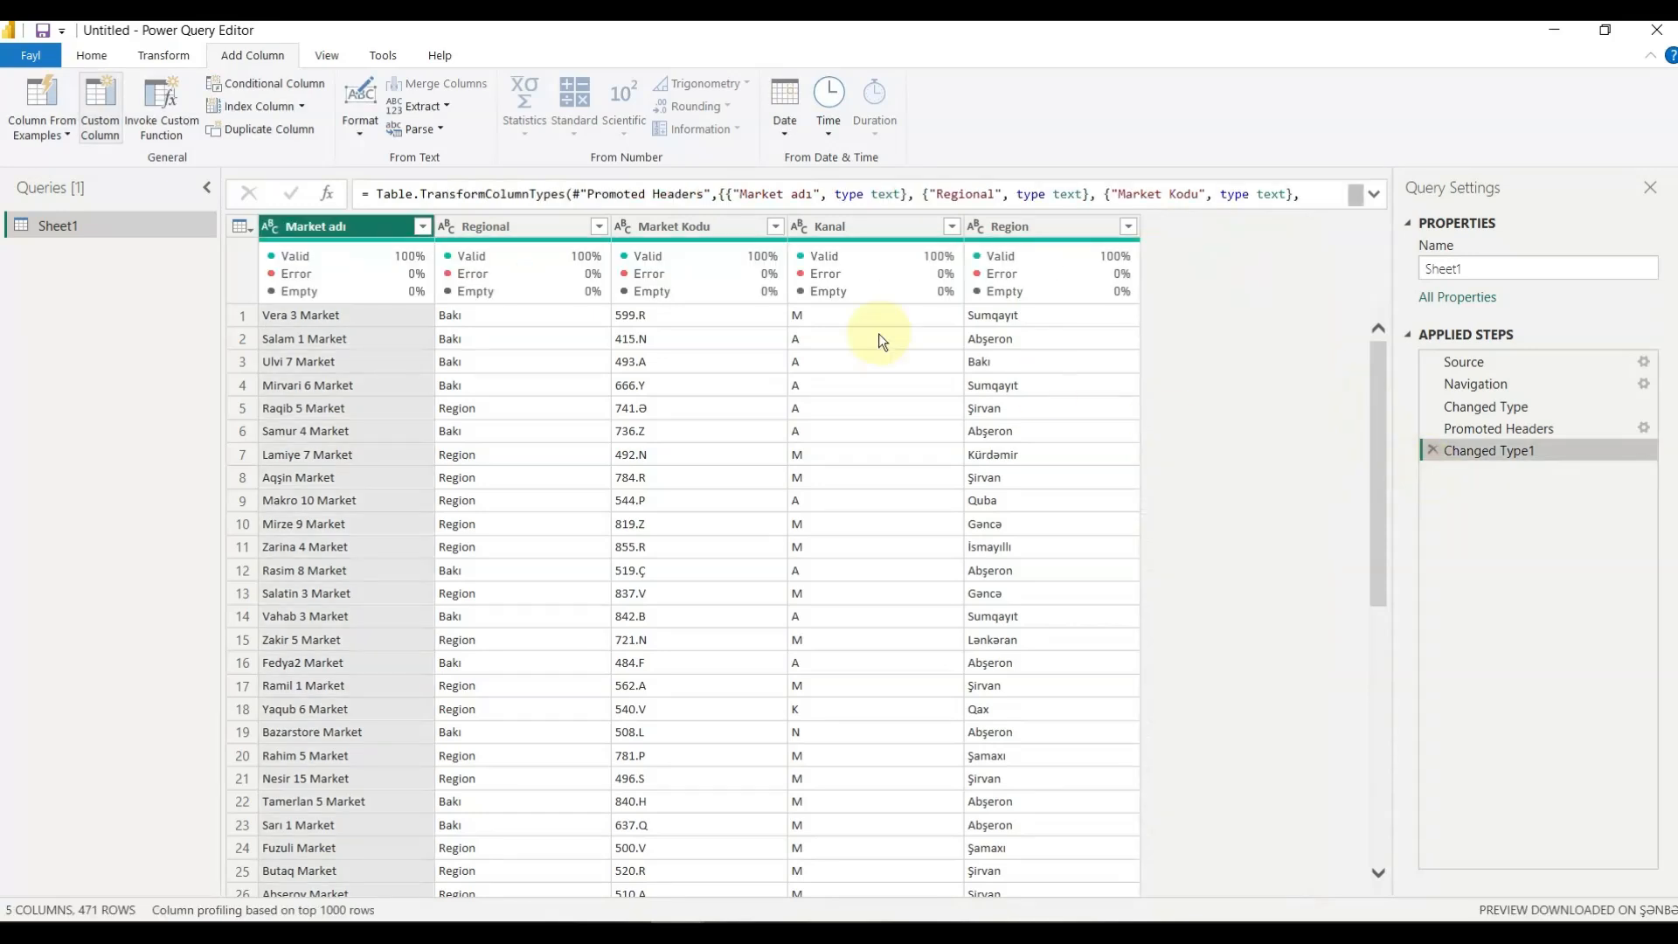
Add a custom column with the formula Text.BeforeDelimiter([Market Kodu],"."), and delete its applied step.
{"action": "left_click", "coordinate": [673, 224]}
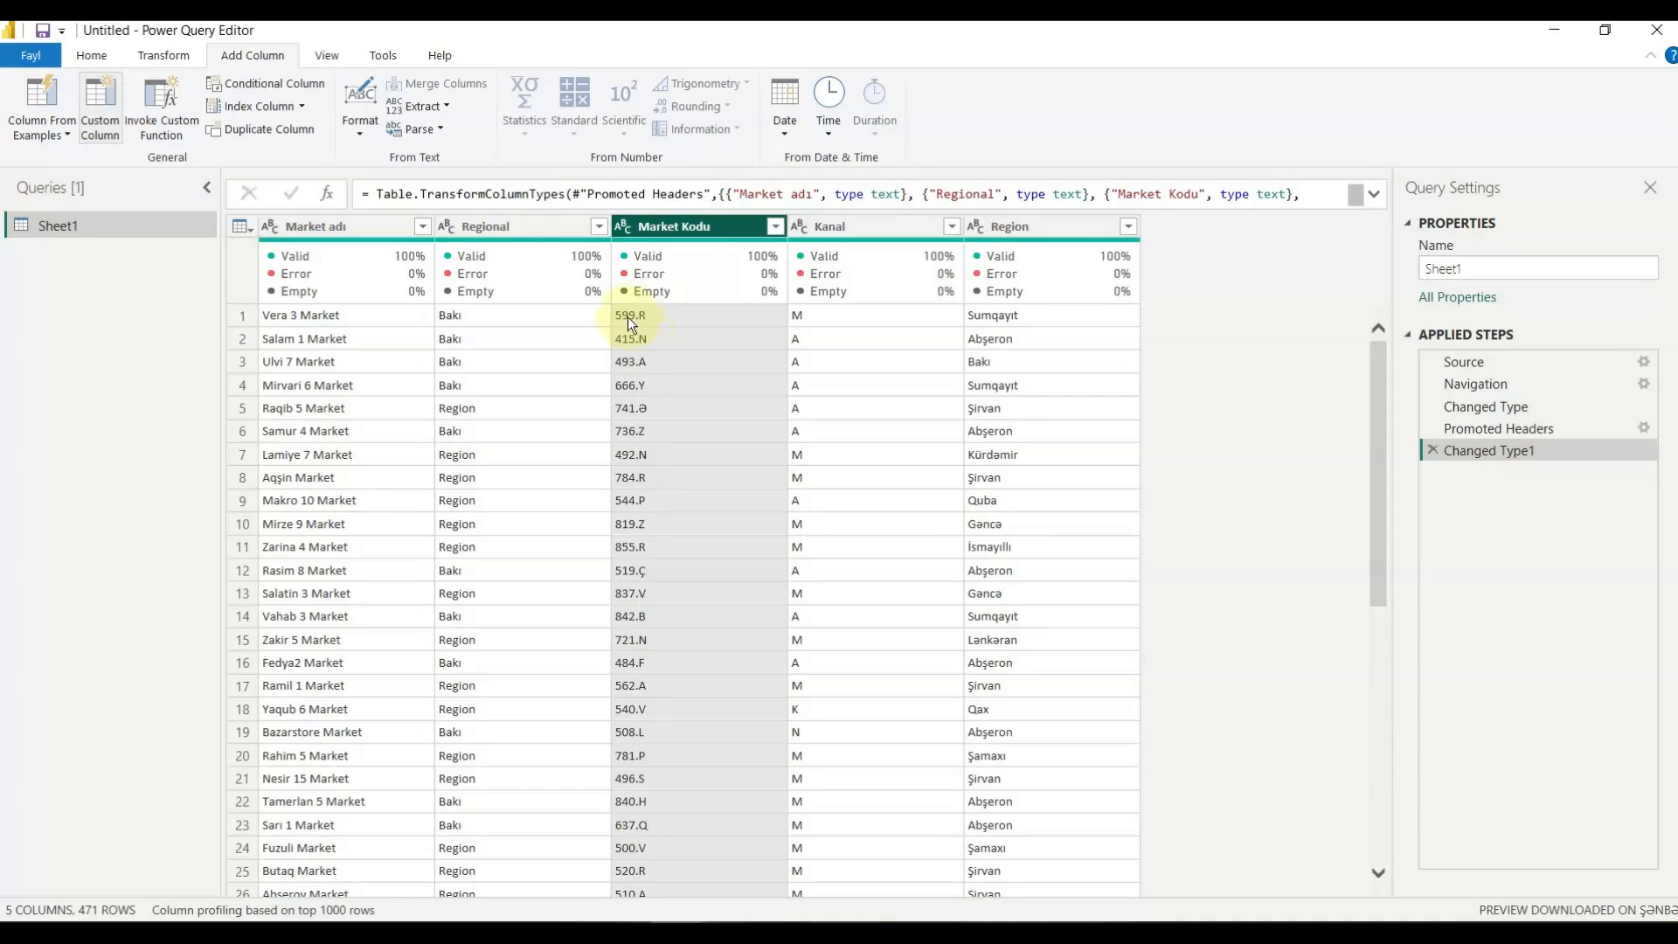
{"action": "left_click", "coordinate": [103, 129]}
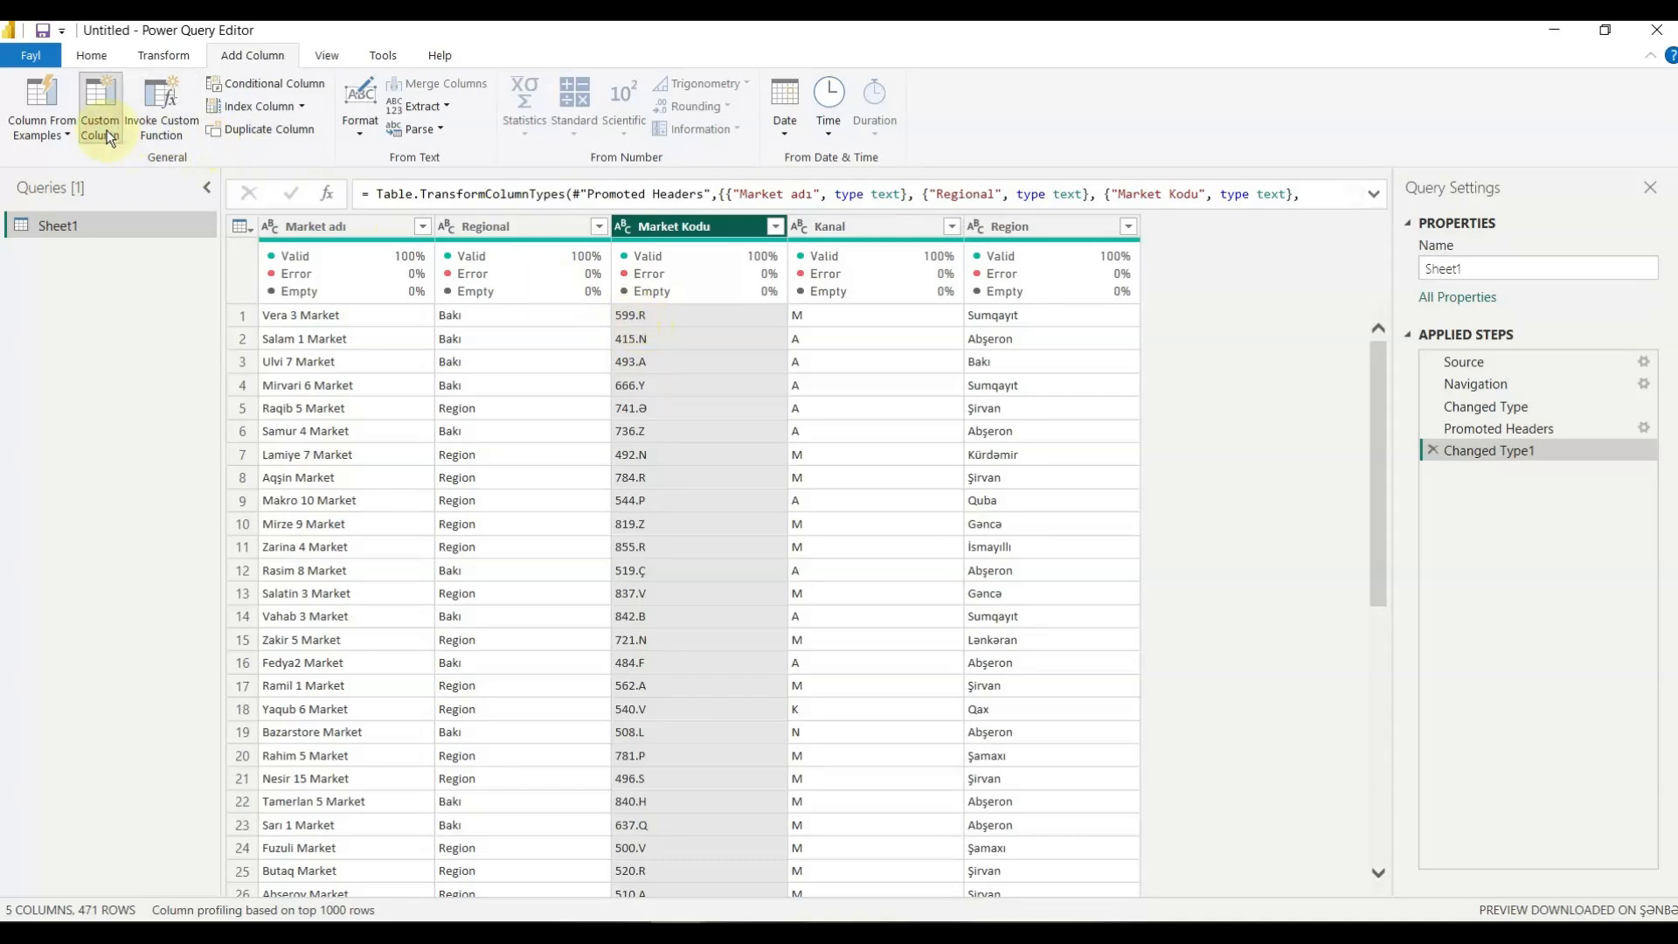
{"action": "left_click", "coordinate": [542, 425]}
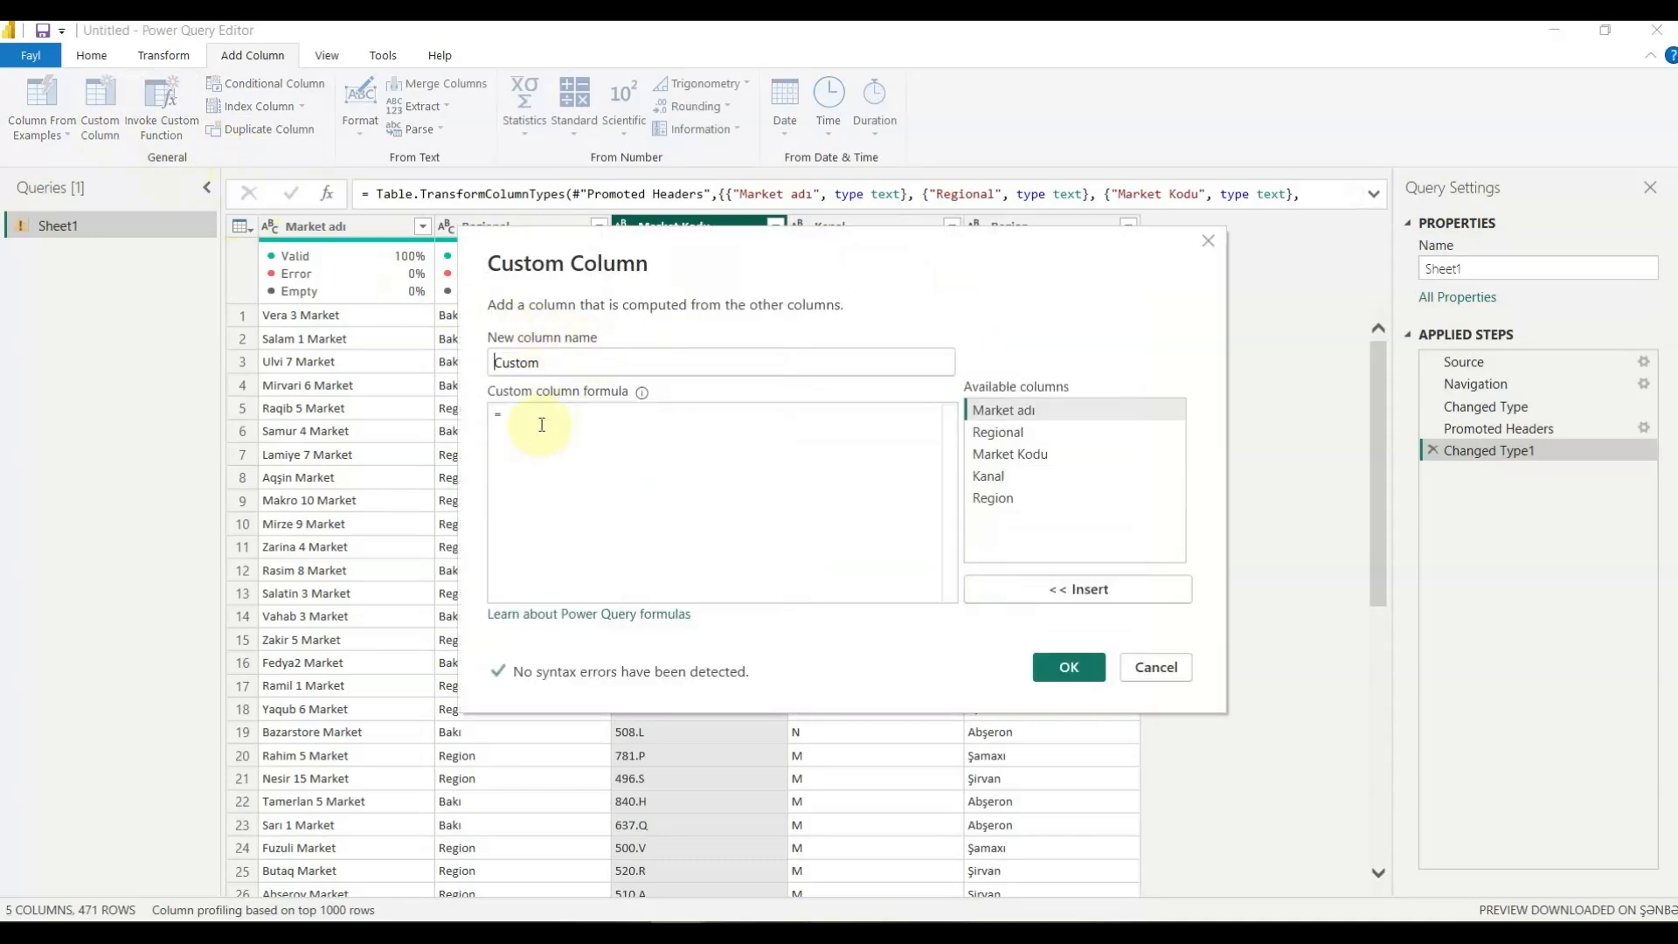
{"action": "type", "text": "text"}
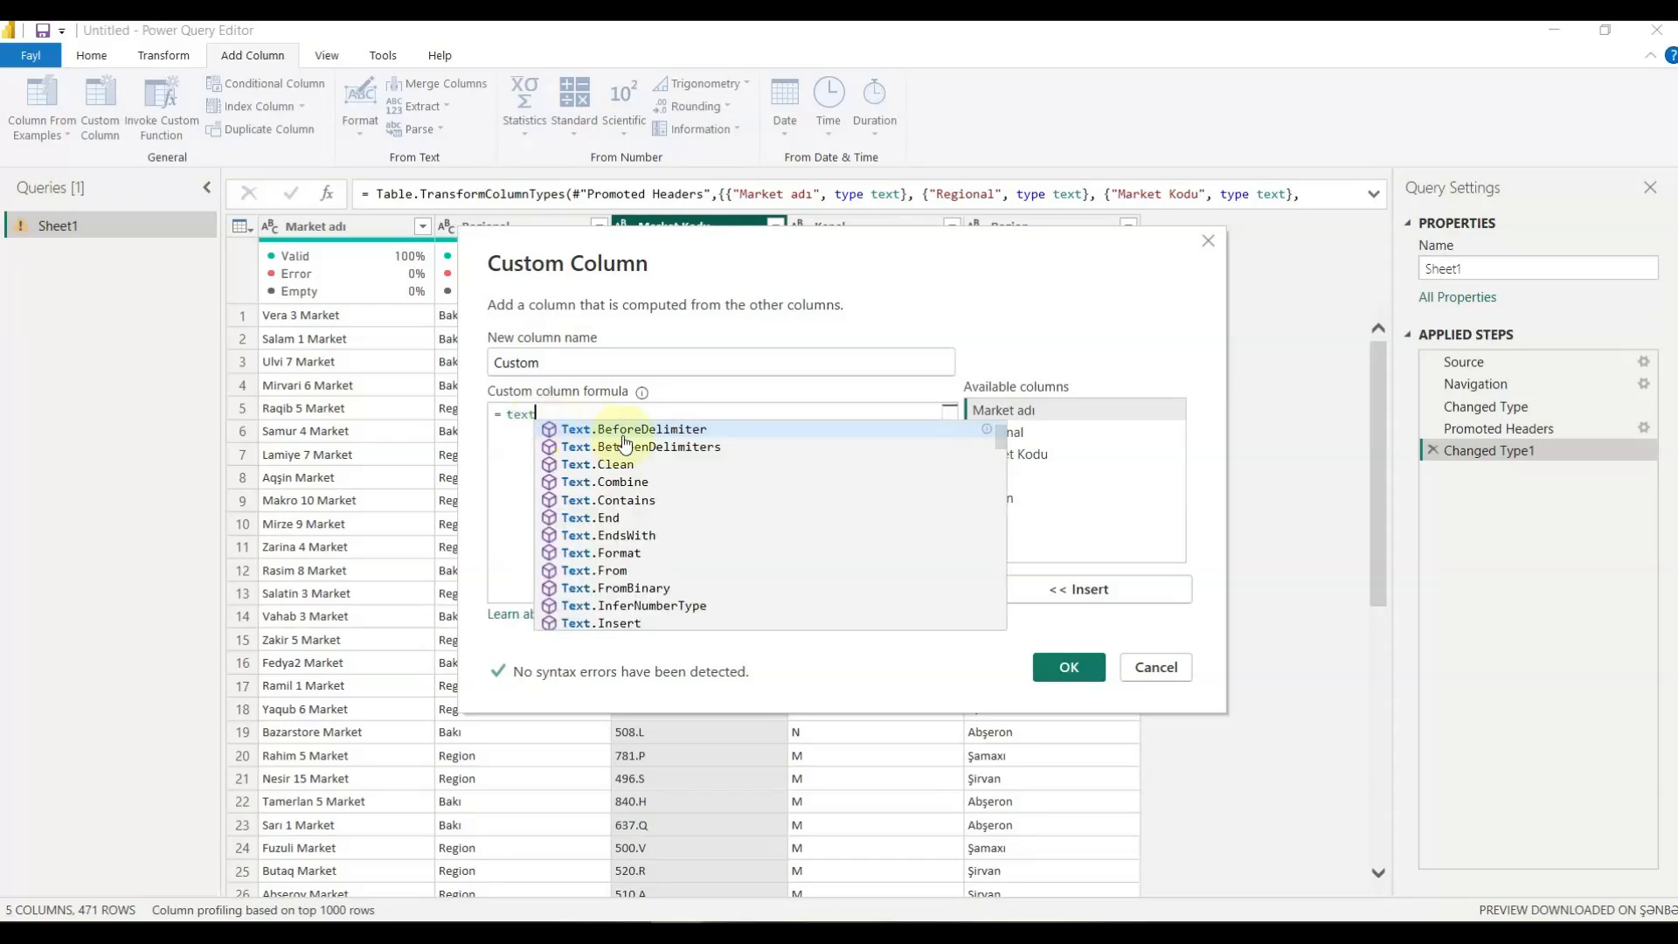
{"action": "left_click", "coordinate": [678, 429]}
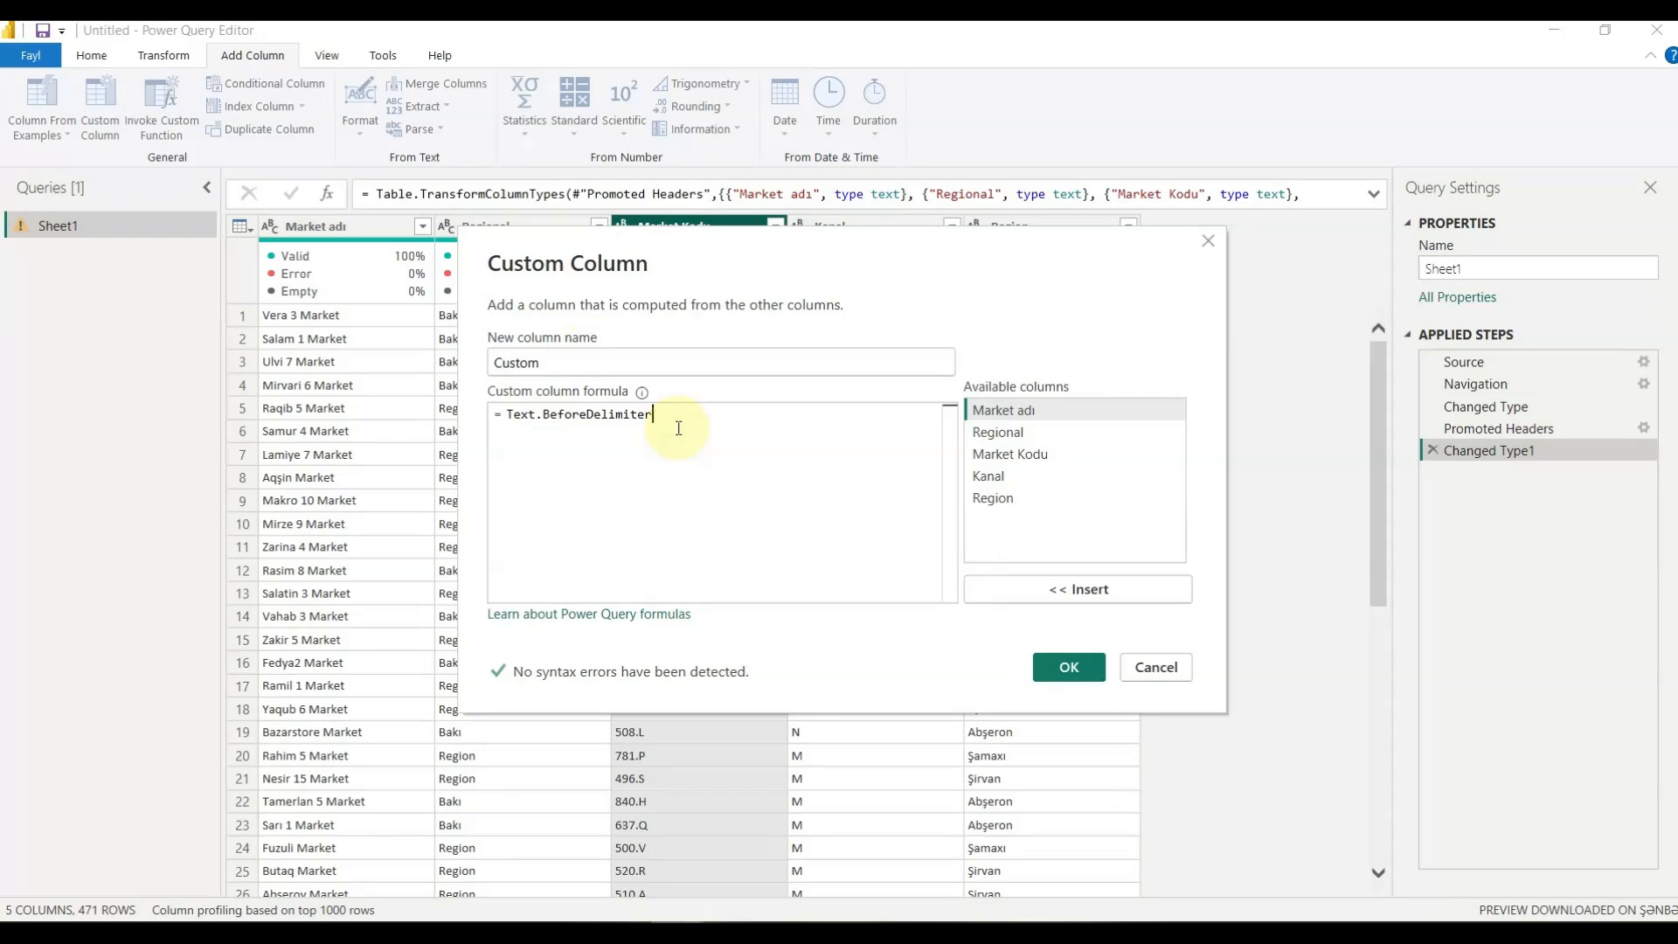
{"action": "type", "text": "("}
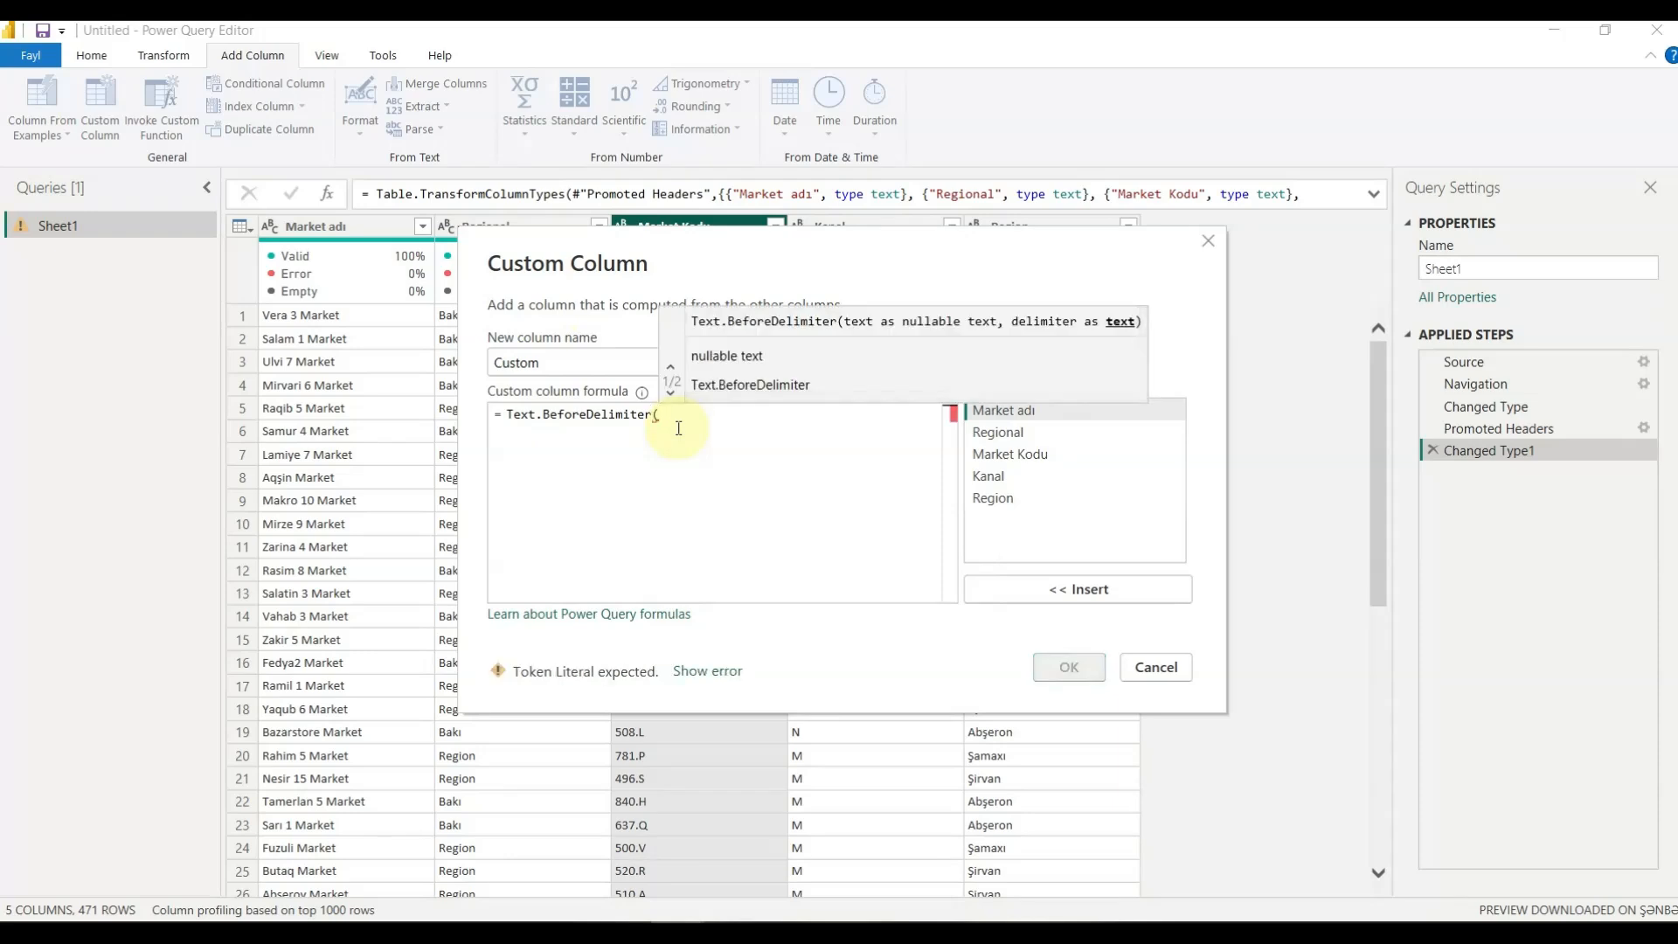
{"action": "double_click", "coordinate": [1007, 452]}
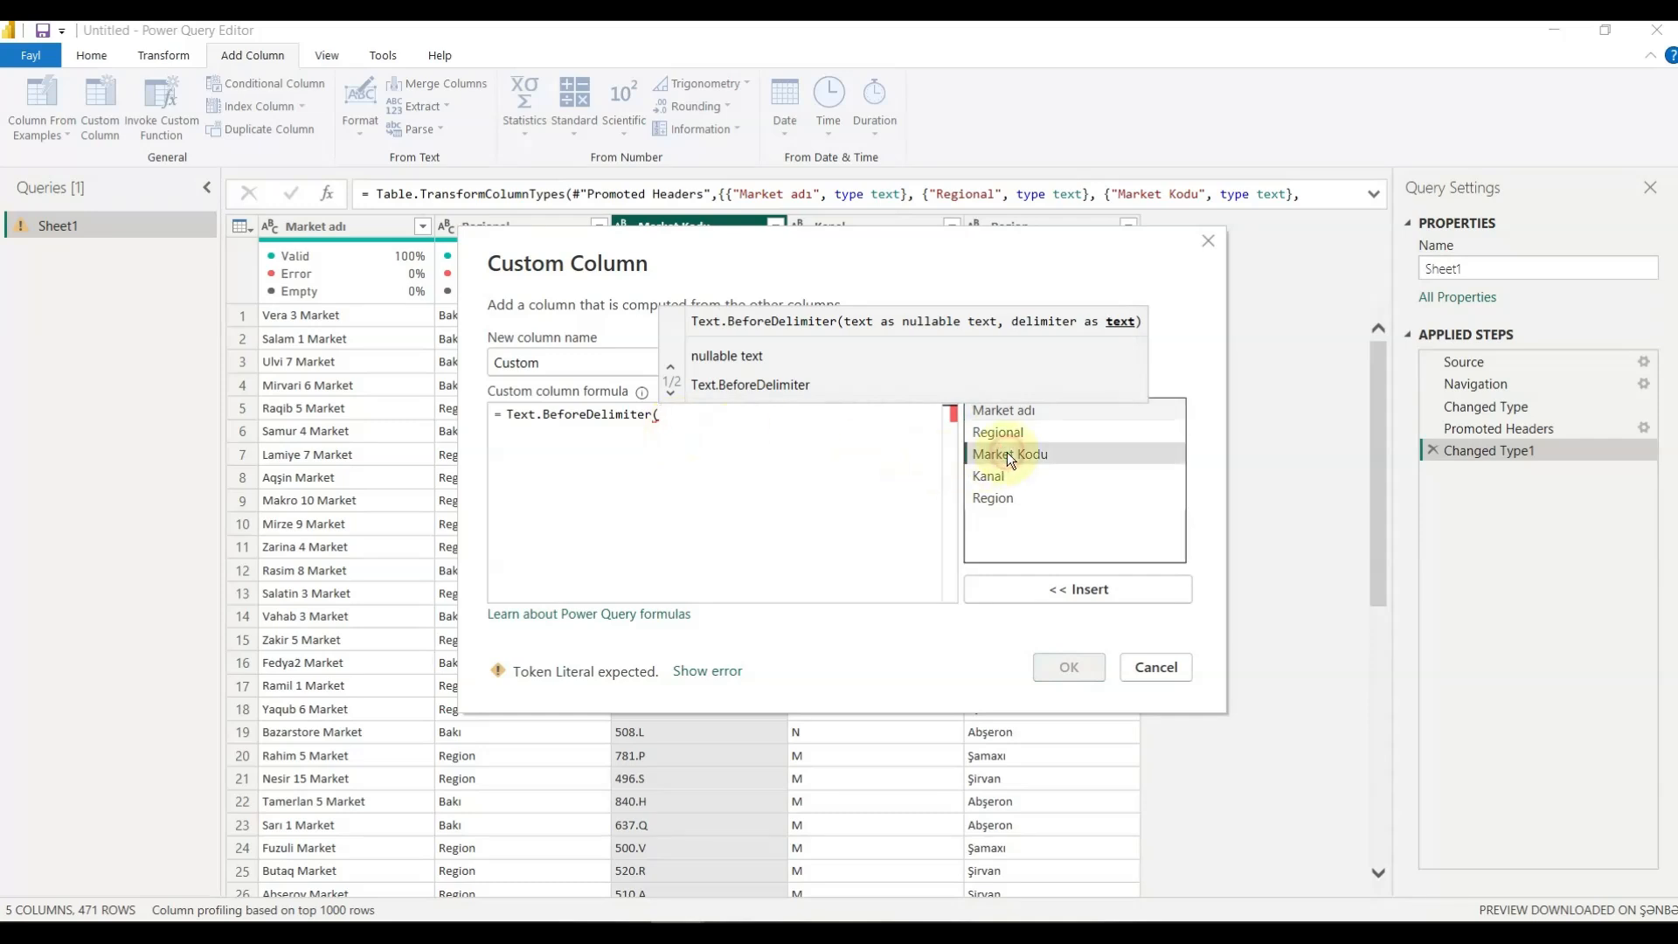
{"action": "type", "text": ",\""}
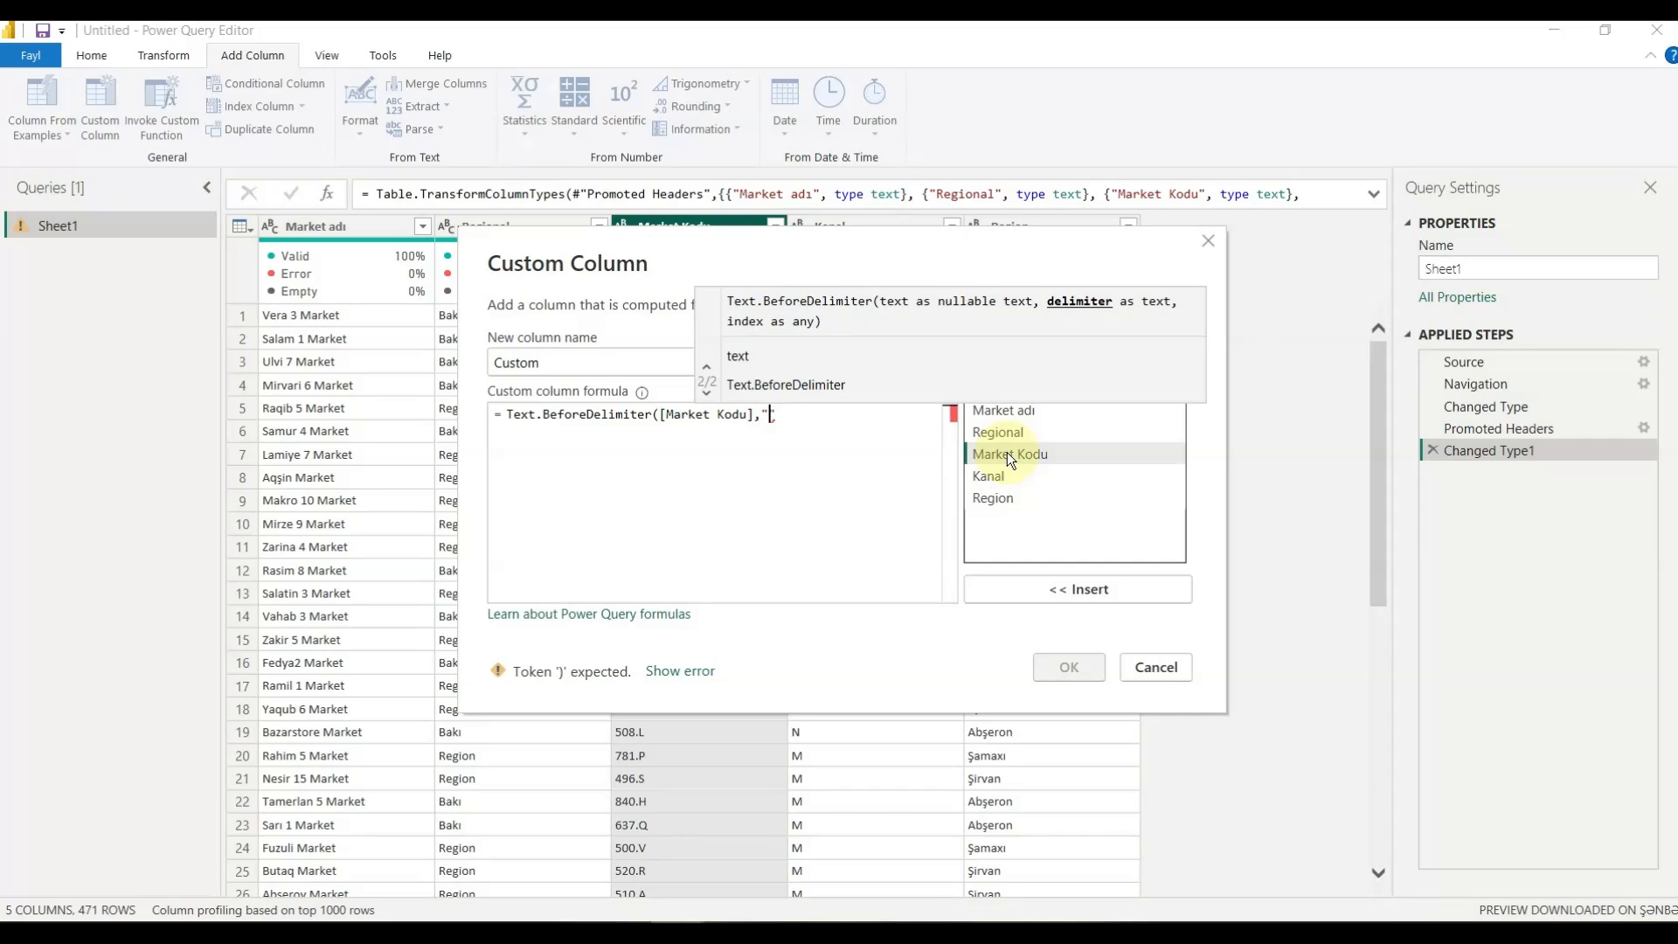
{"action": "type", "text": ".\")"}
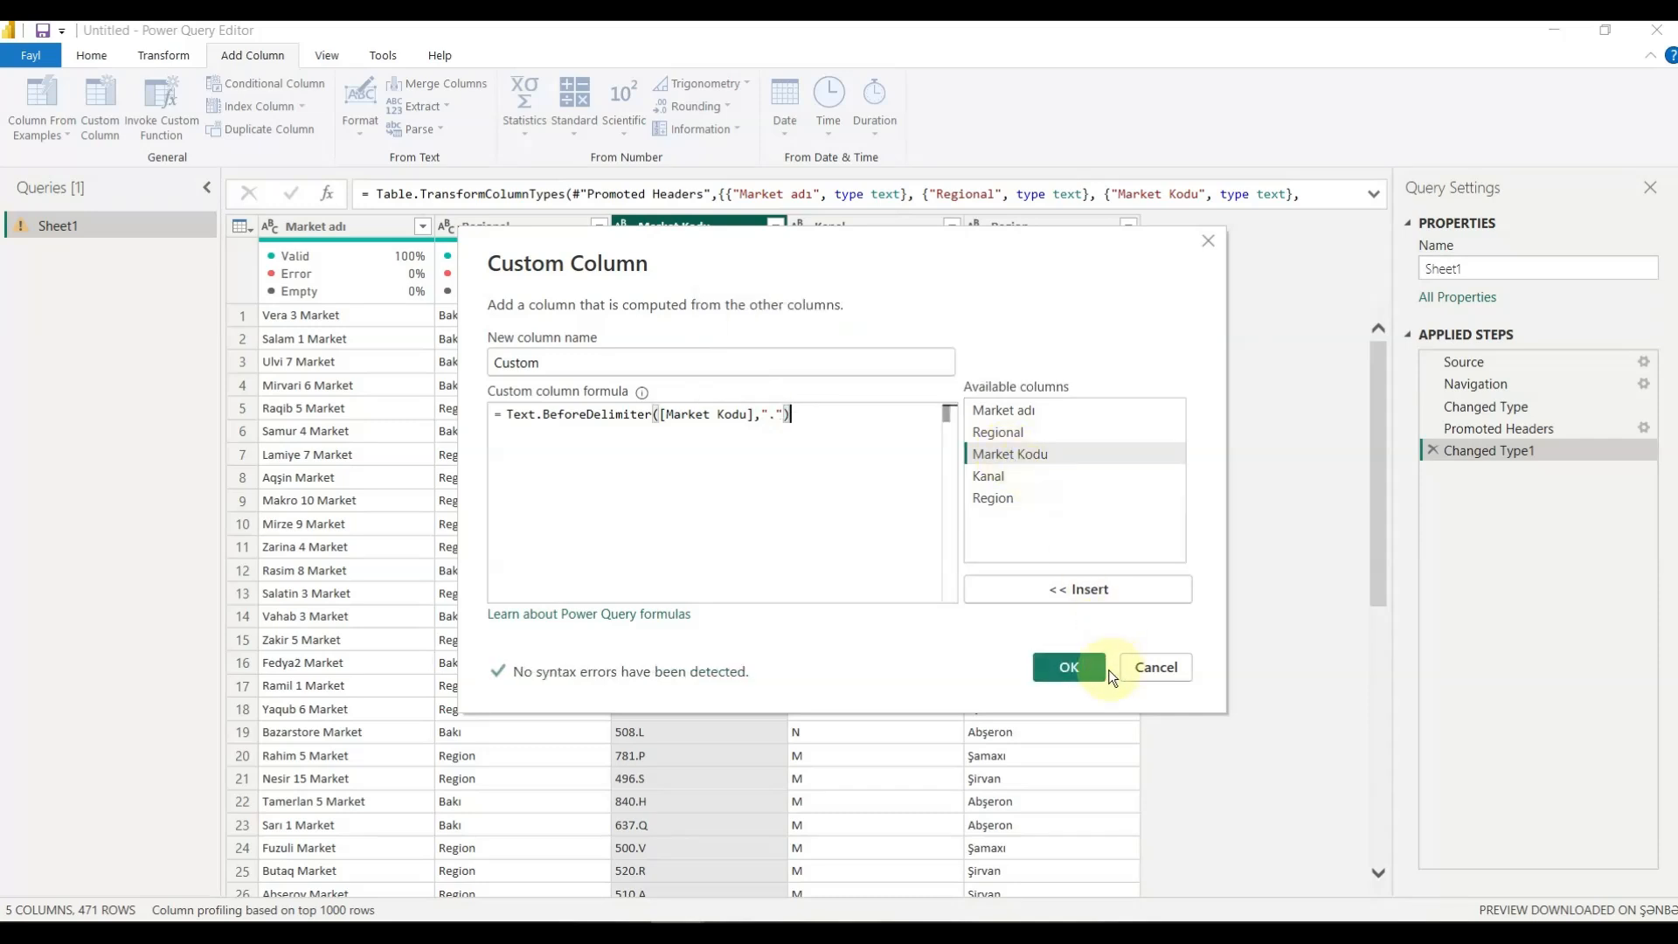
{"action": "left_click", "coordinate": [1082, 666]}
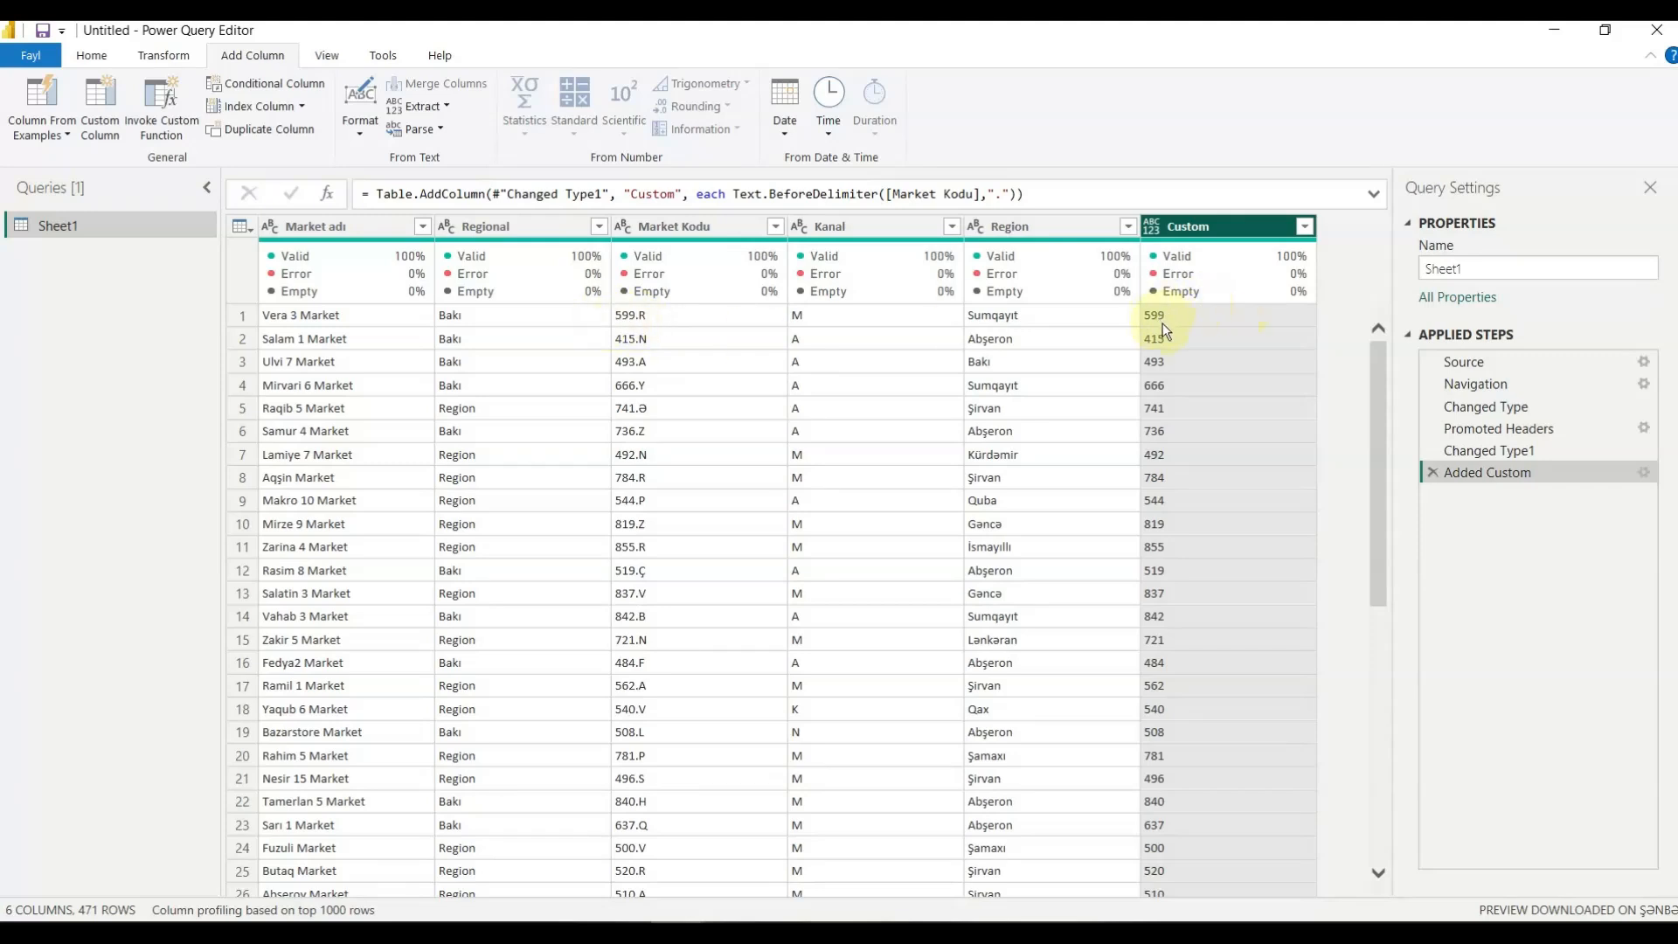
{"action": "left_click", "coordinate": [1432, 473]}
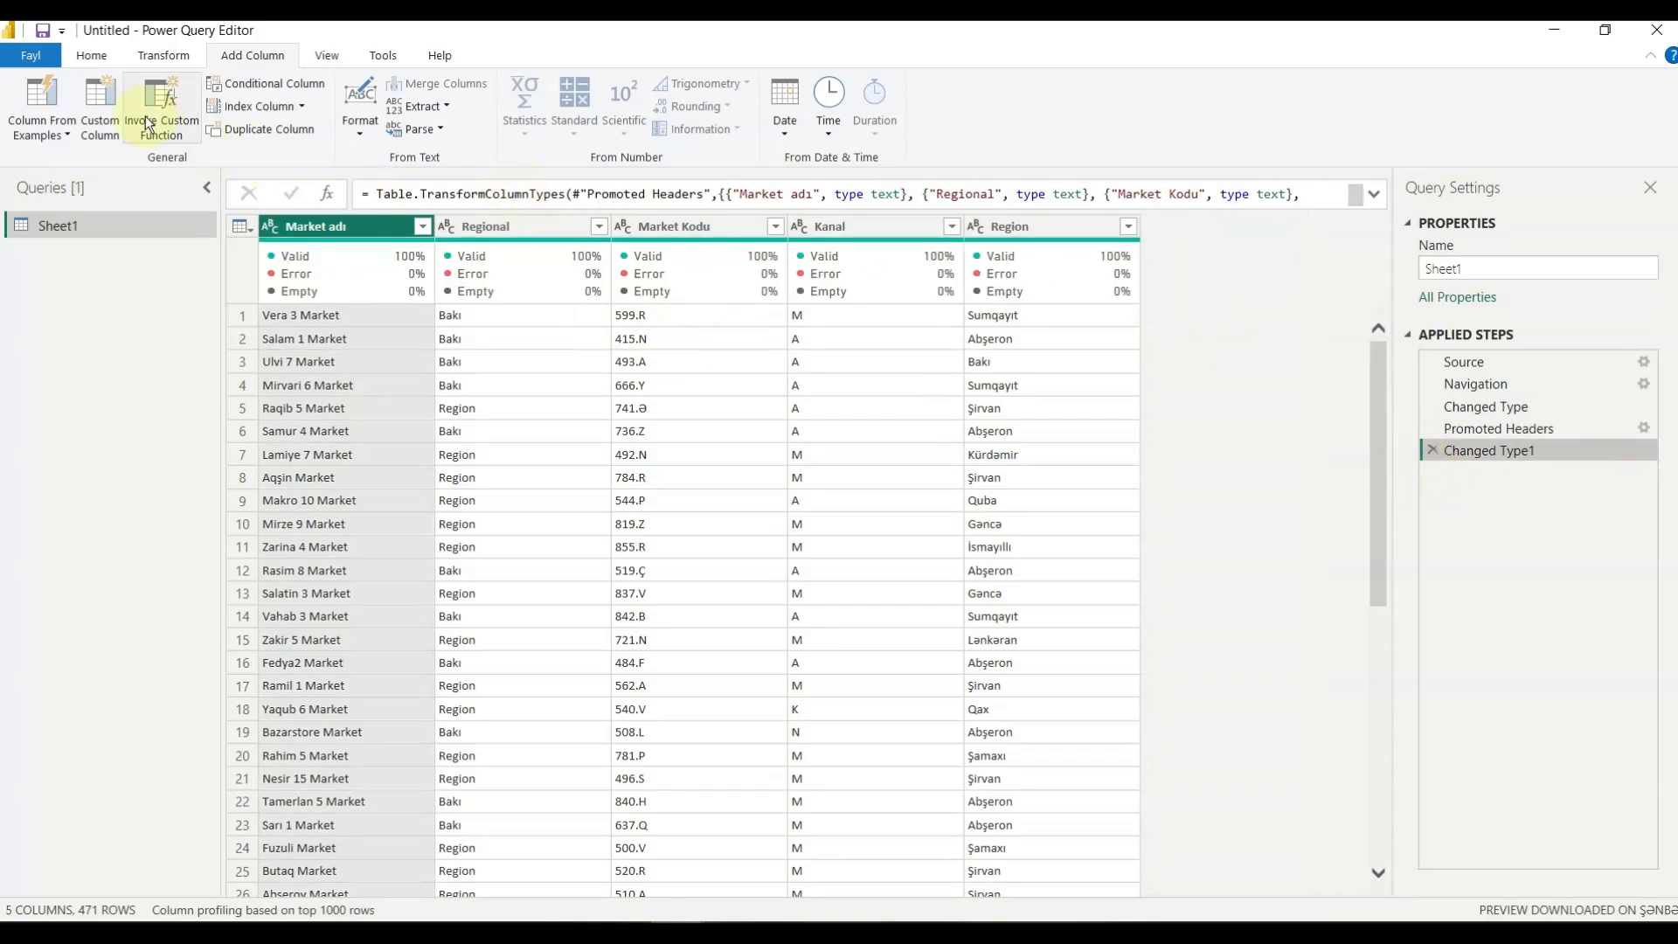
Begin a new custom column formula with if, and move the dialog to uncover the first rows of the table.
{"action": "left_click", "coordinate": [97, 123]}
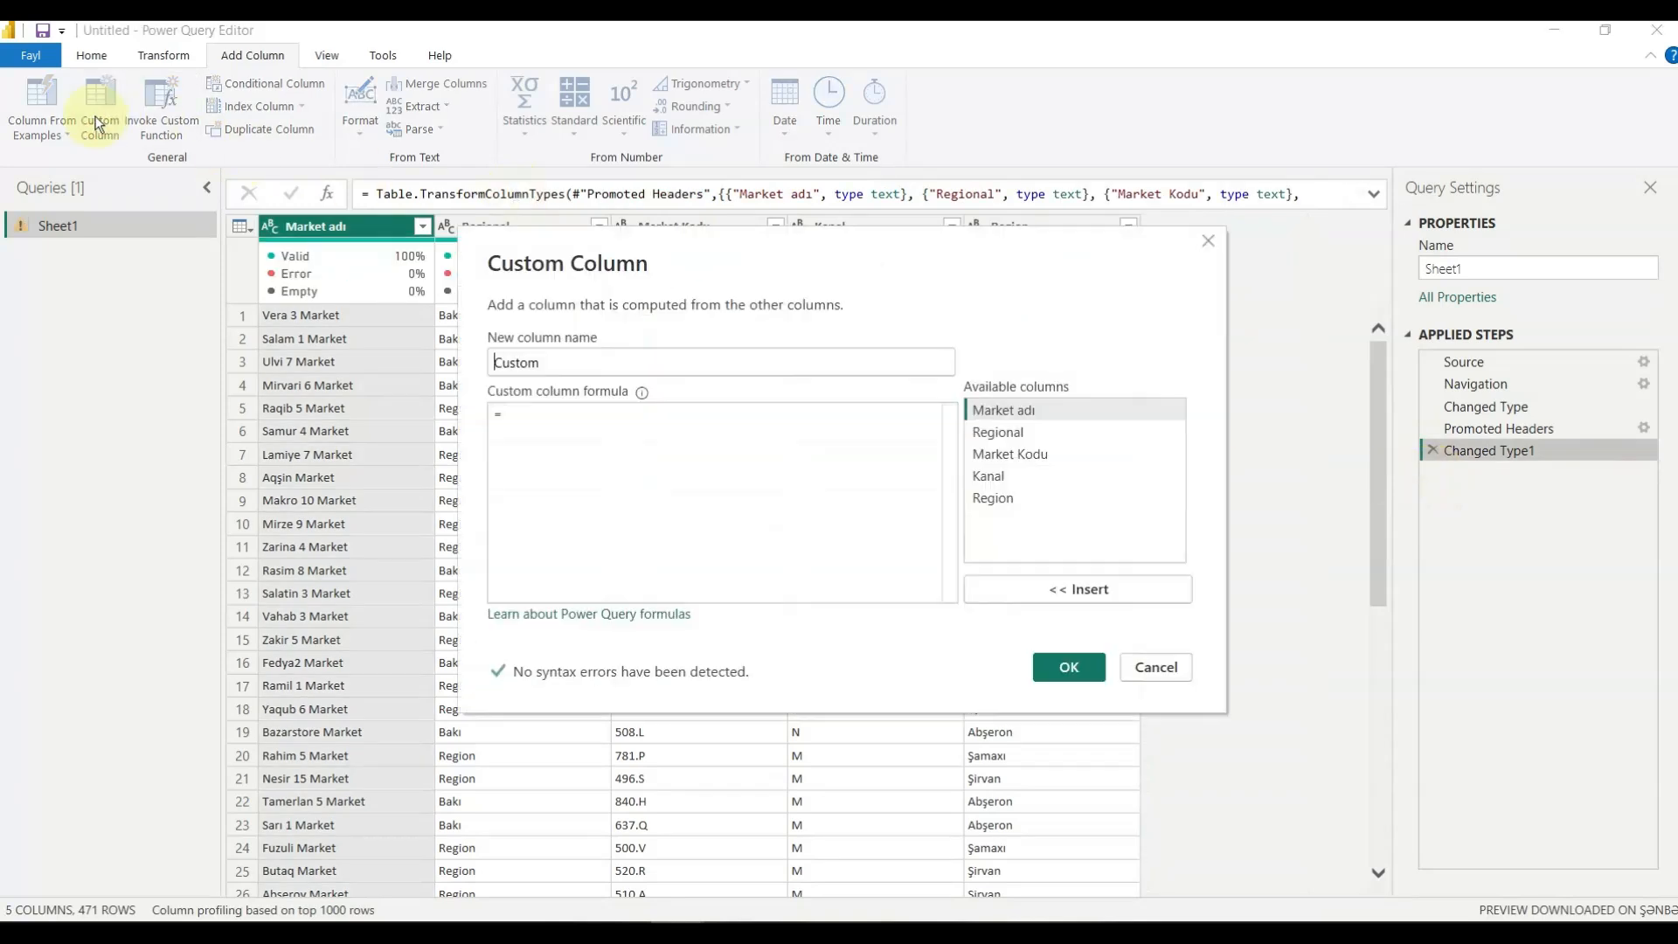
{"action": "left_click", "coordinate": [581, 418]}
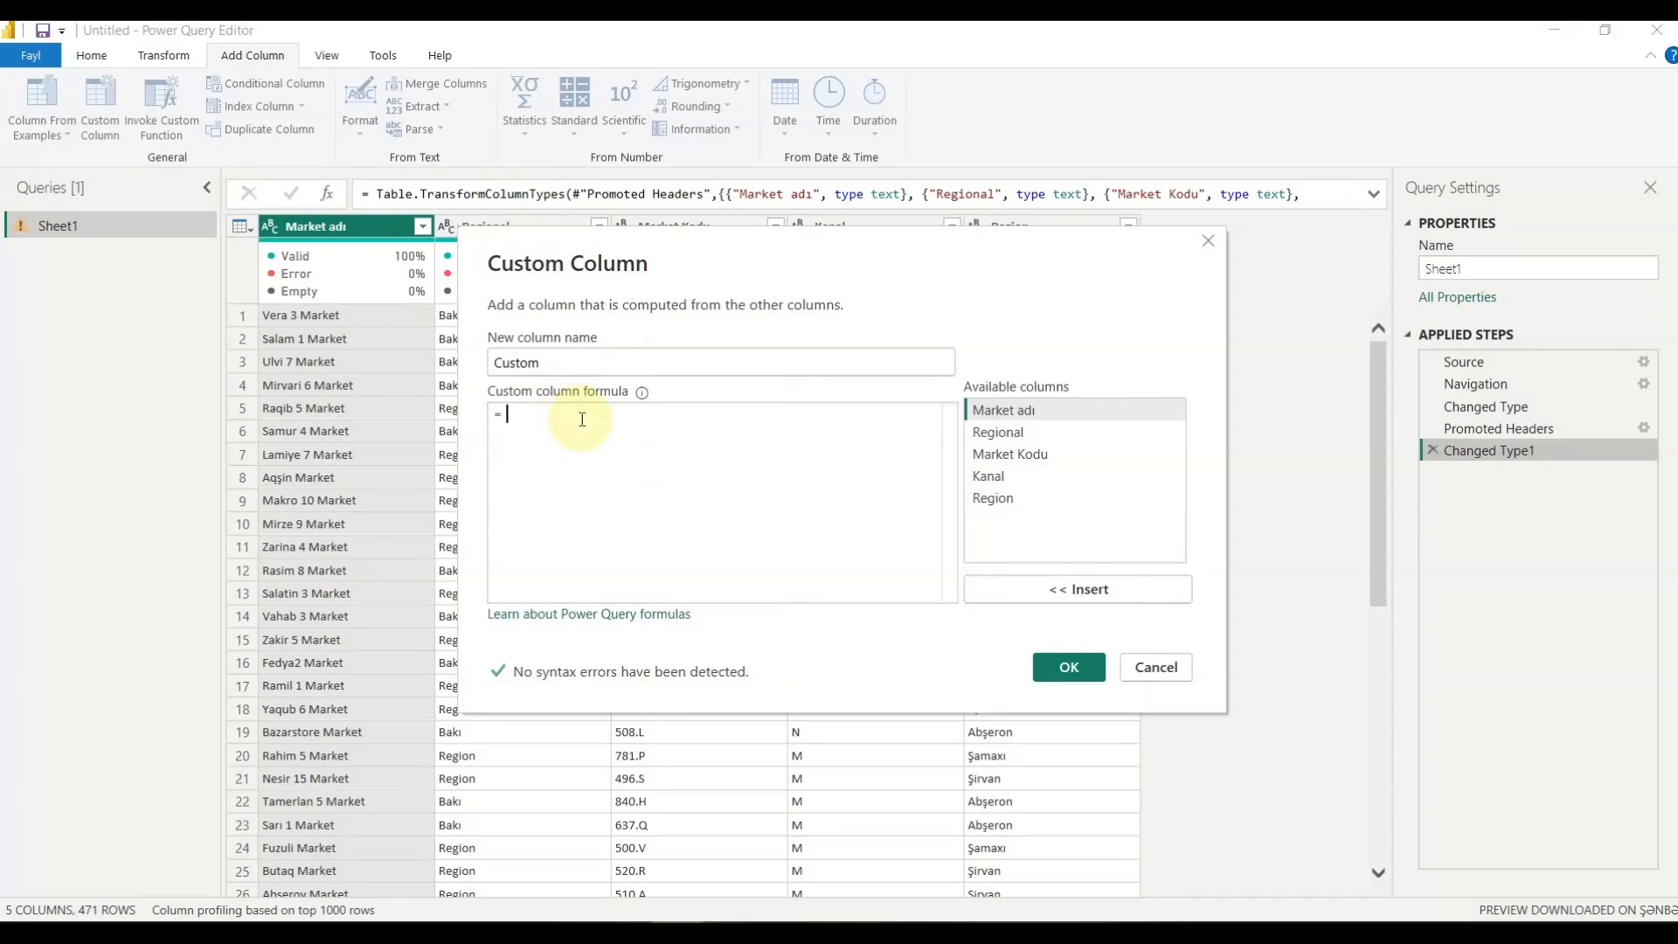
{"action": "type", "text": "if"}
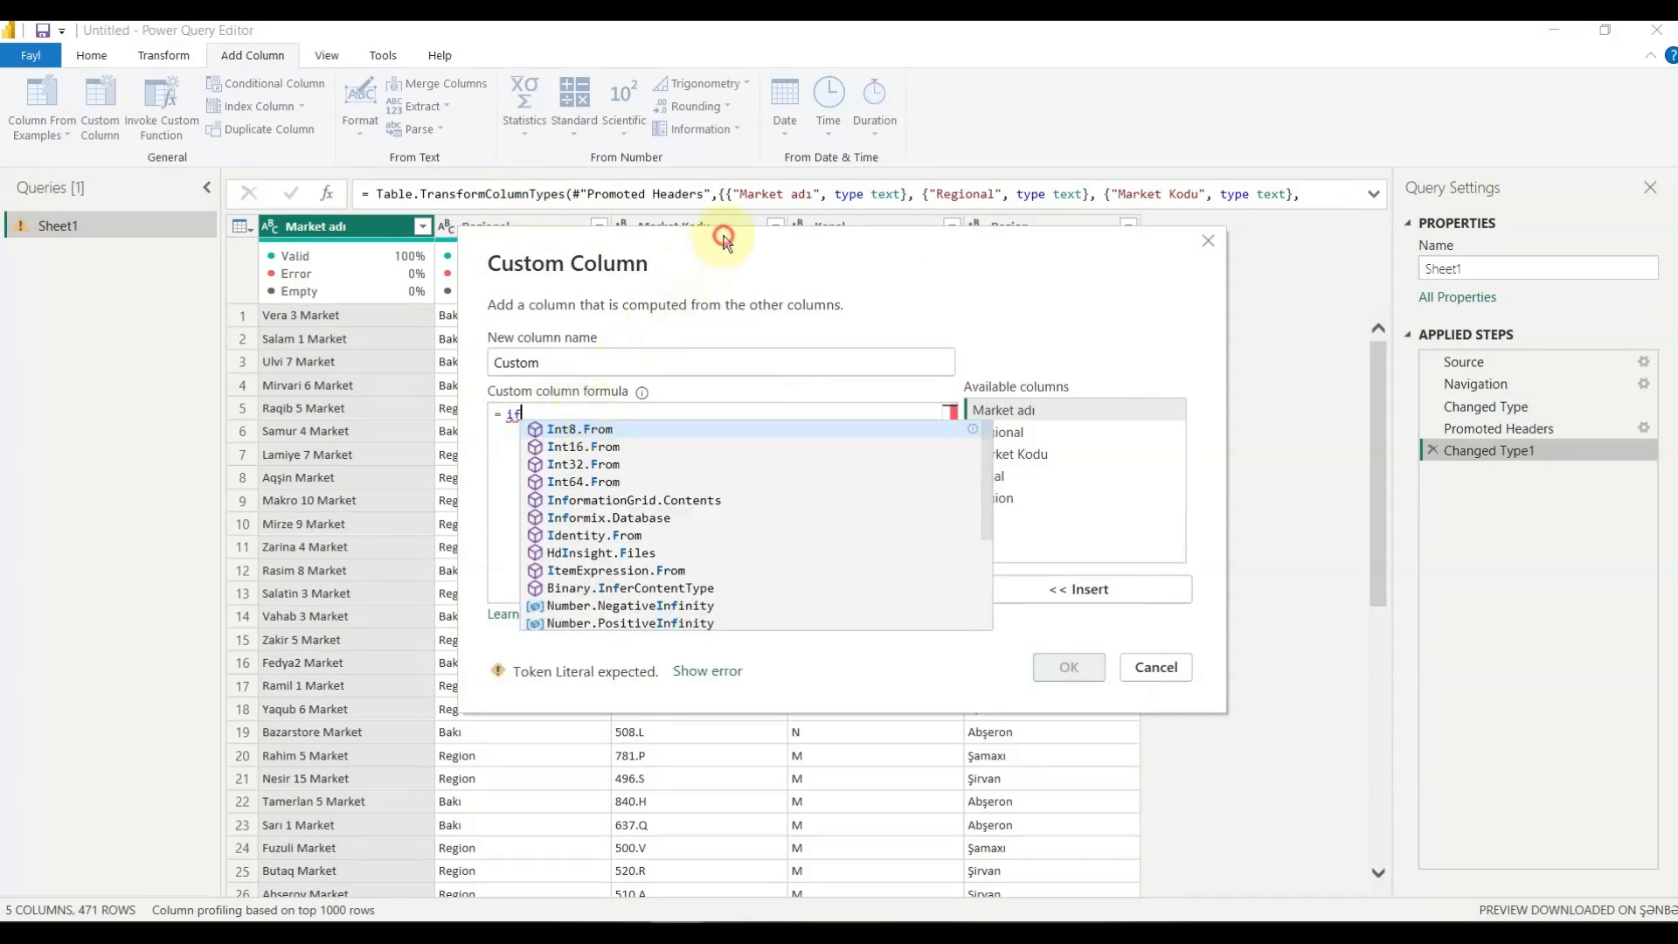
{"action": "left_click", "coordinate": [723, 238]}
{"action": "left_click_drag", "start_coordinate": [700, 236], "coordinate": [659, 456]}
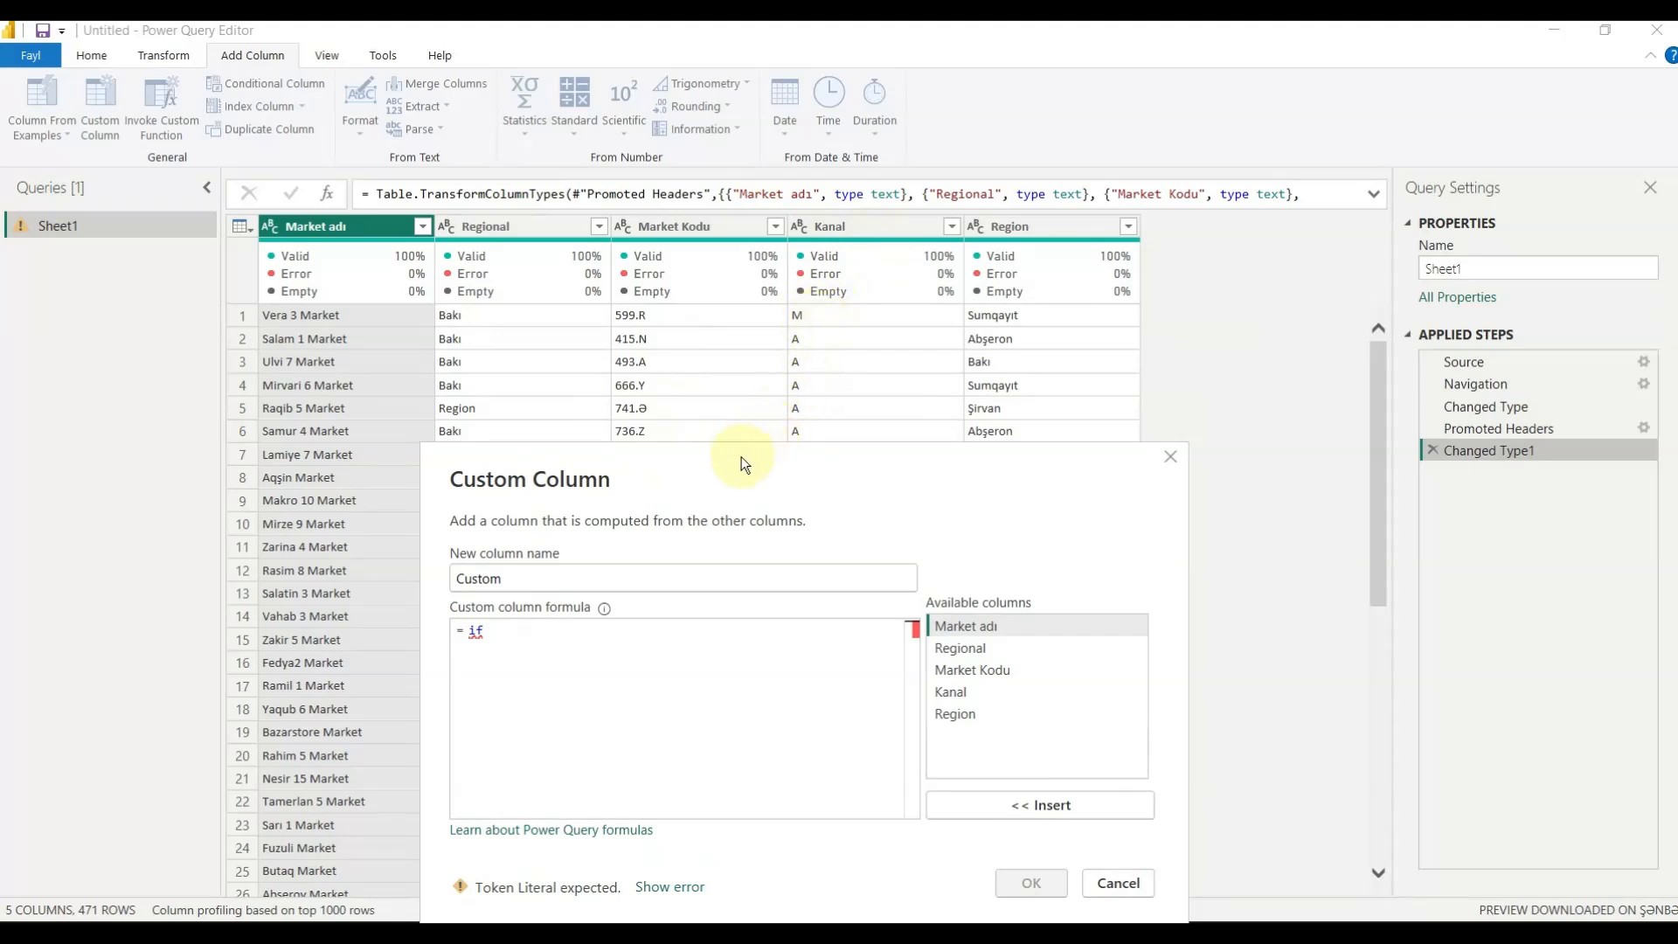
{"action": "left_click_drag", "start_coordinate": [741, 456], "coordinate": [862, 389]}
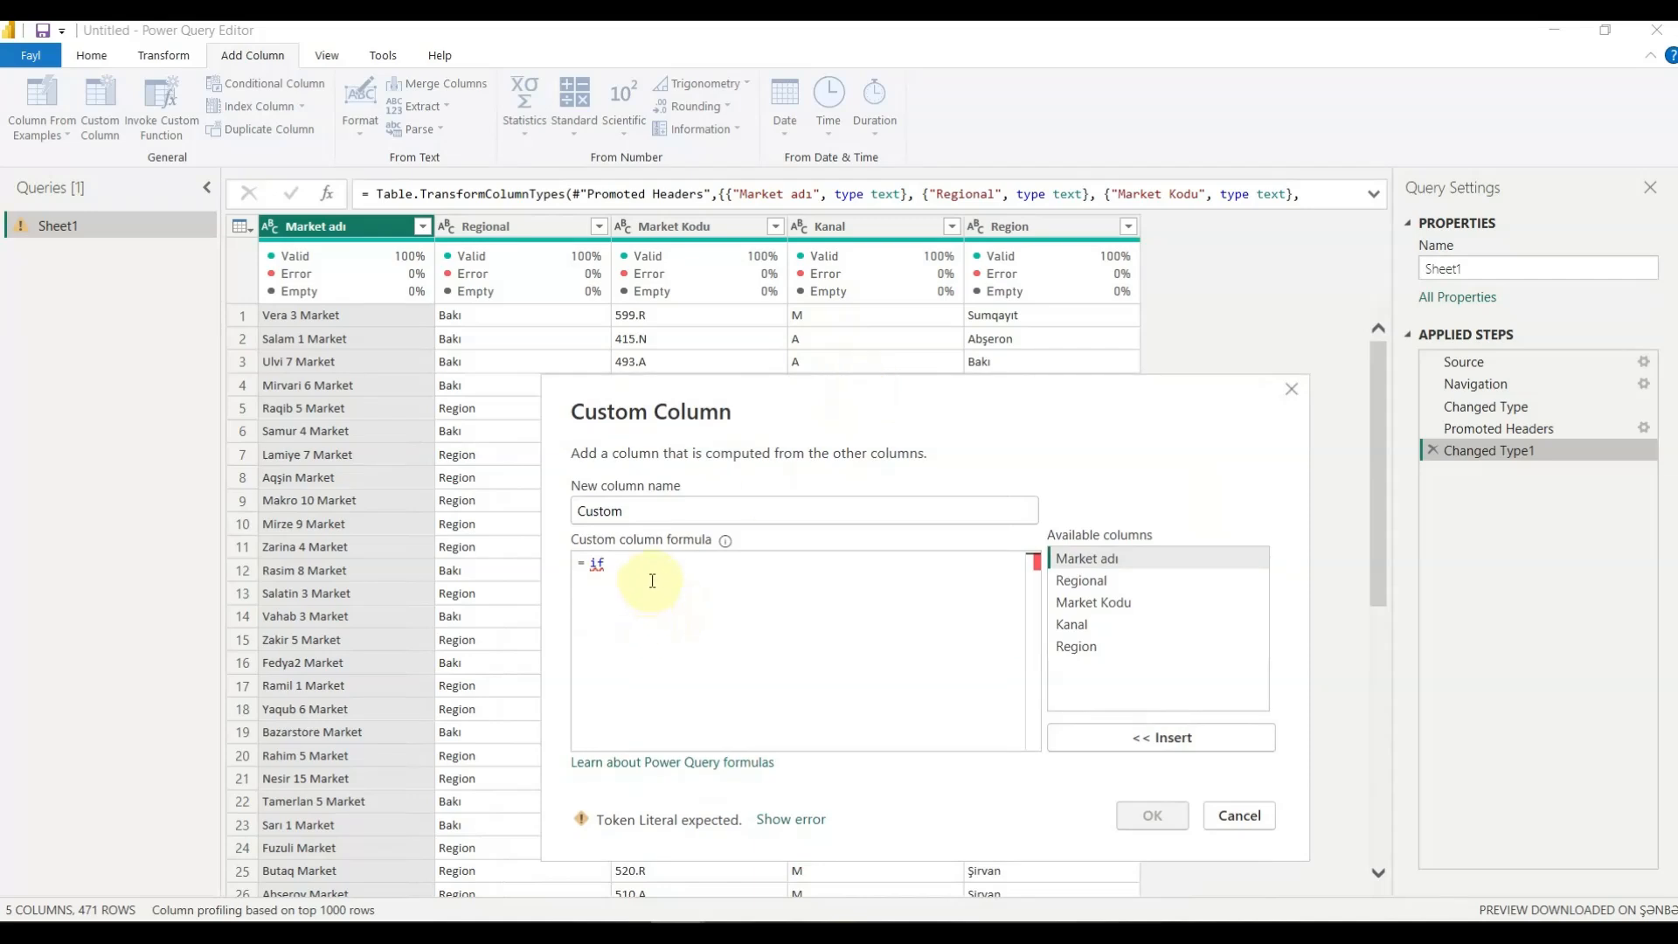
Add the custom column with the formula if [Kanal]="M" then "Market" else "Diger", and delete its applied step.
{"action": "left_click", "coordinate": [653, 581]}
{"action": "left_click", "coordinate": [767, 566]}
{"action": "type", "text": "[Kanal]=\"M"}
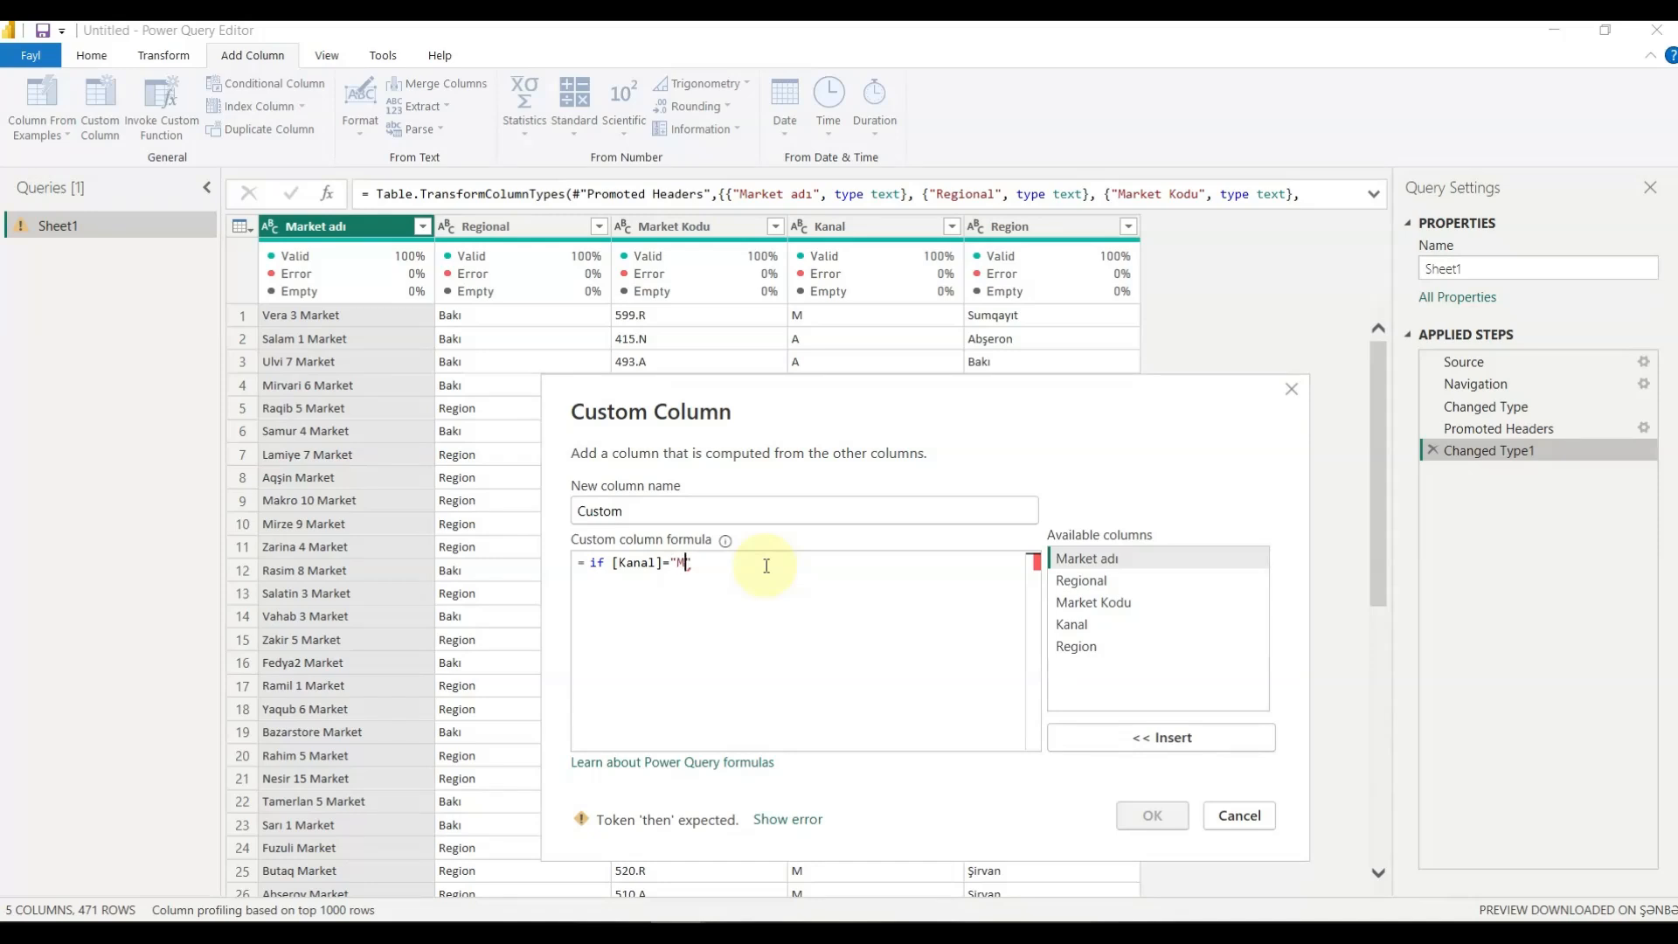
{"action": "type", "text": "\" then "}
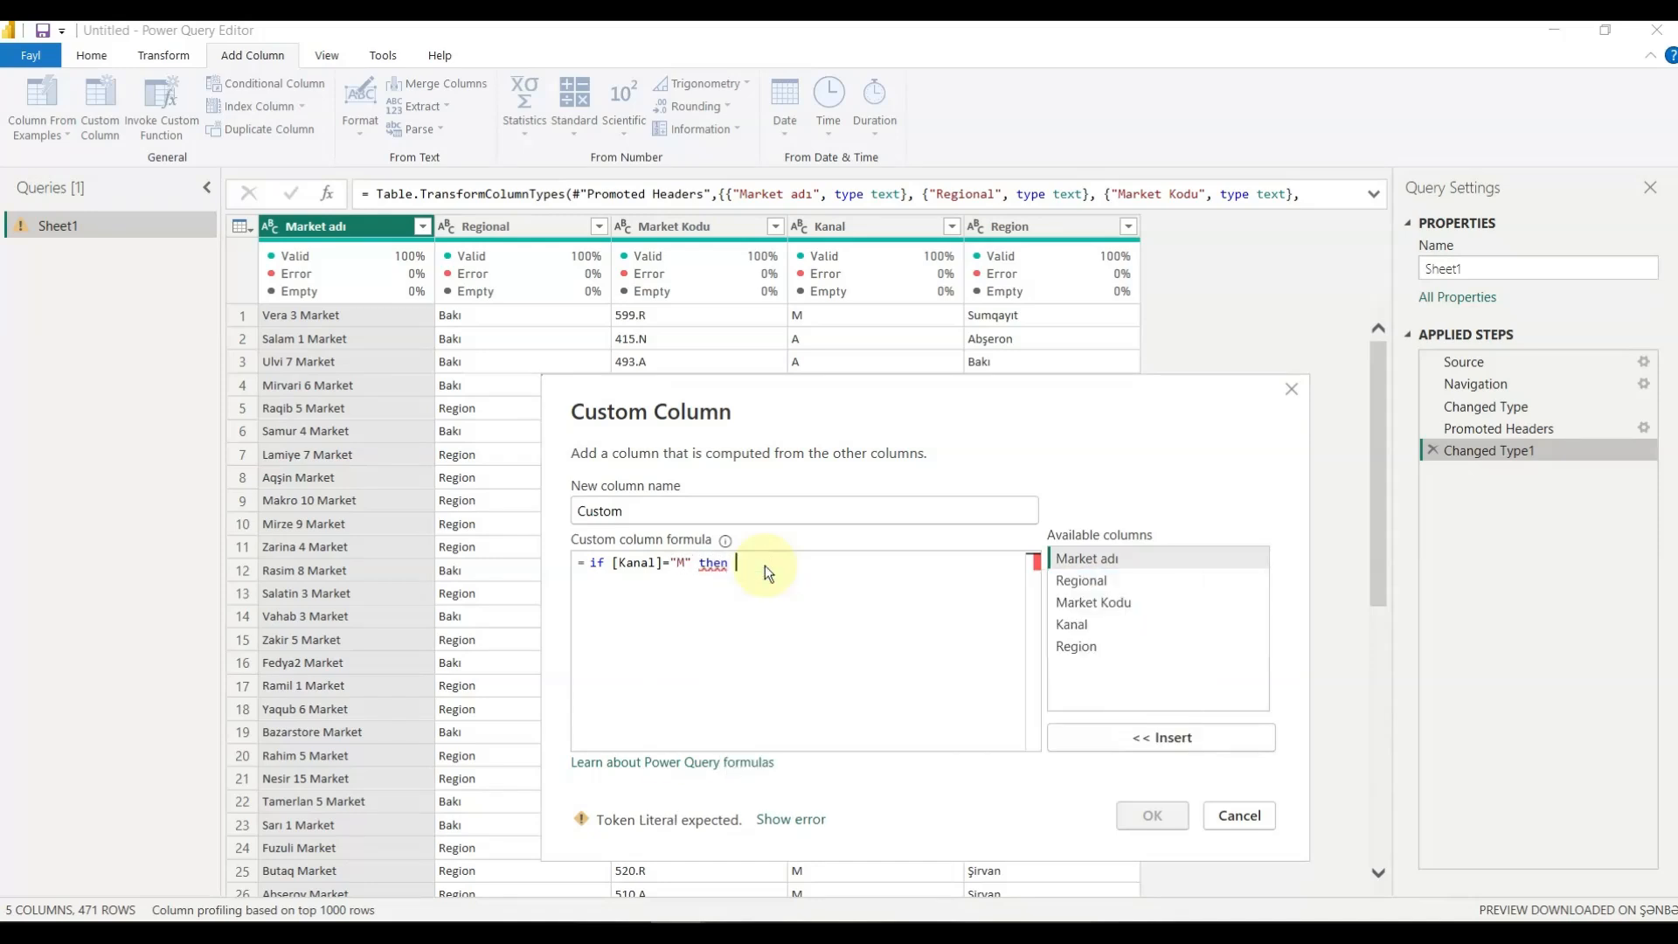
{"action": "type", "text": "\"M"}
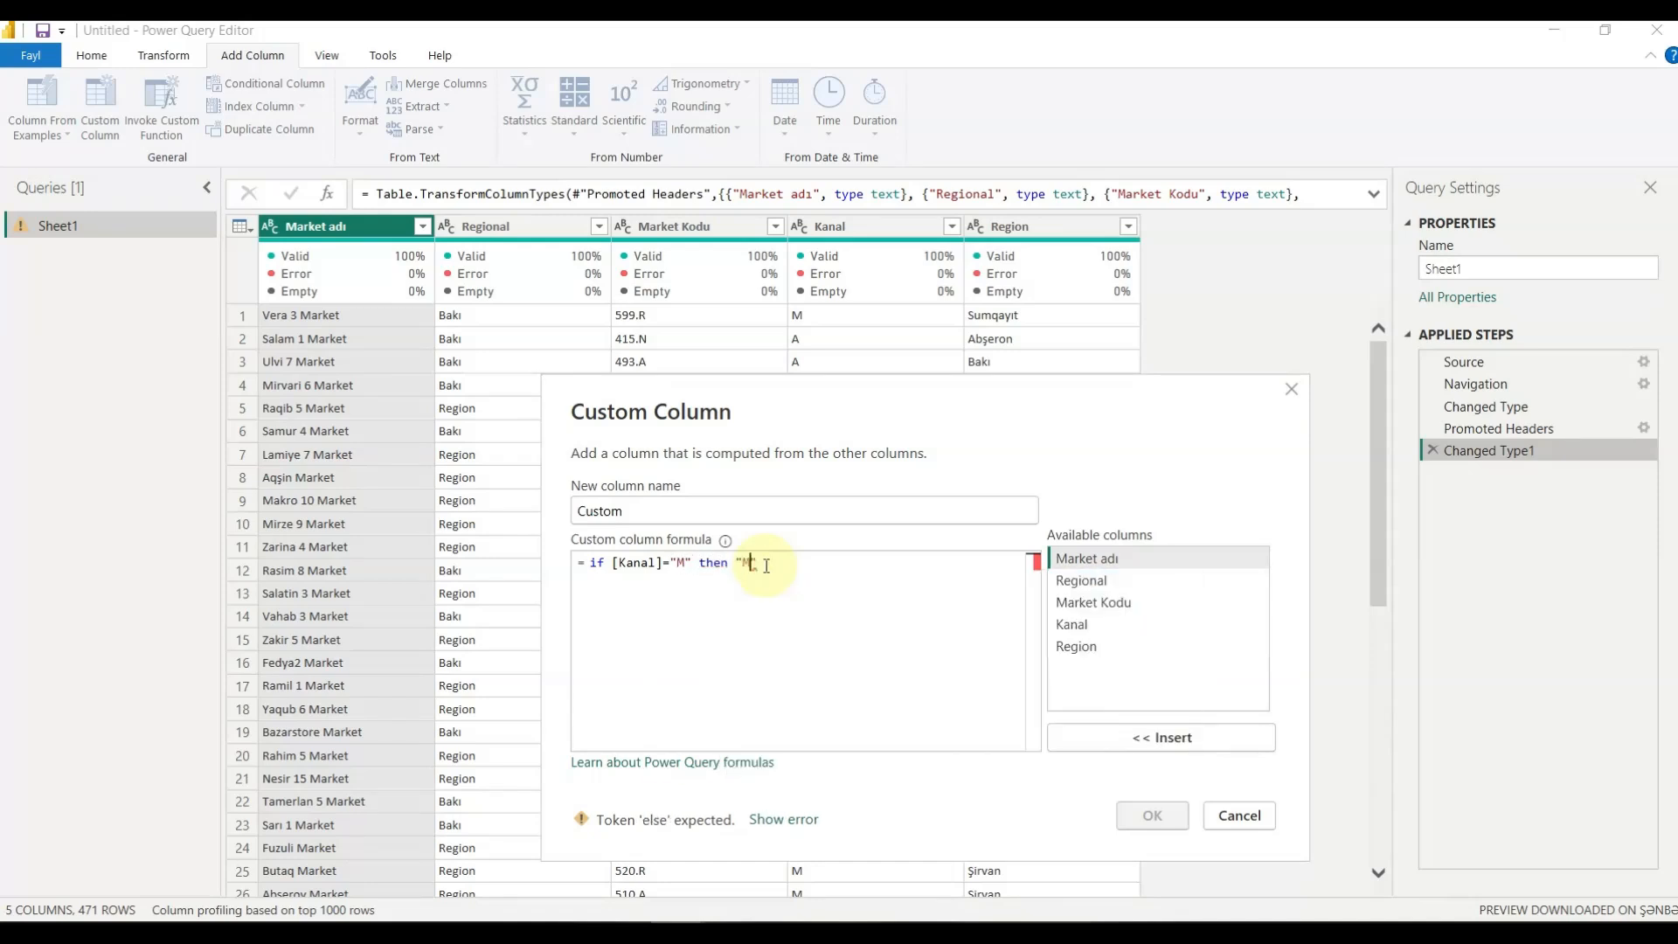
{"action": "type", "text": "arket\" else "}
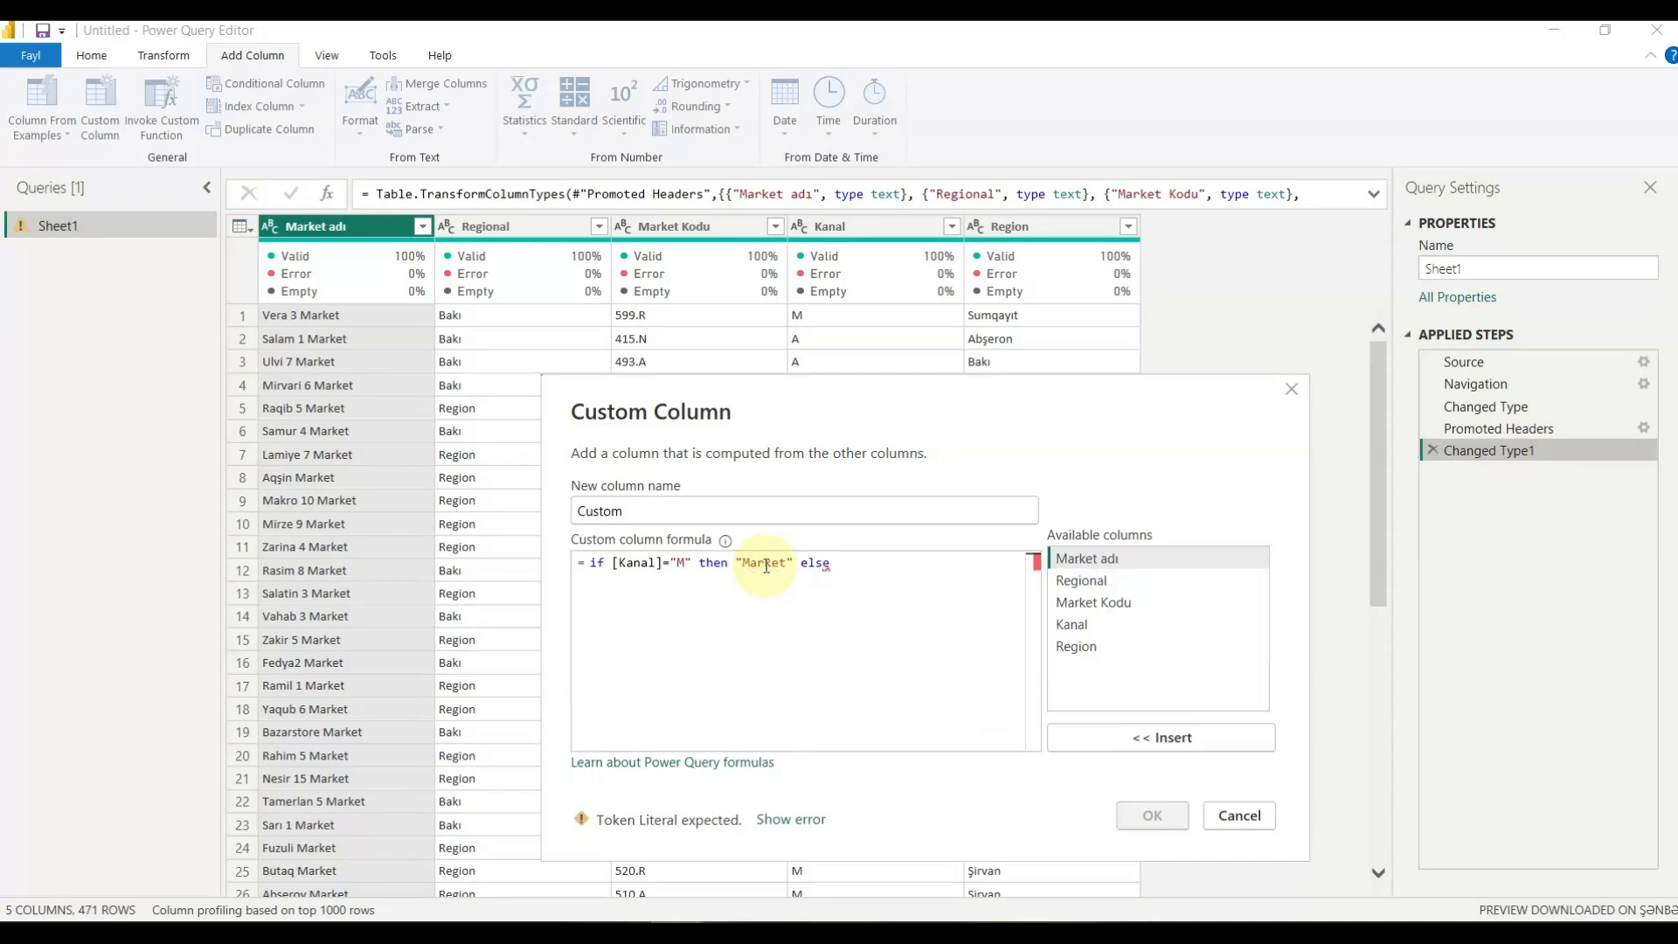
{"action": "type", "text": "\"Diger"}
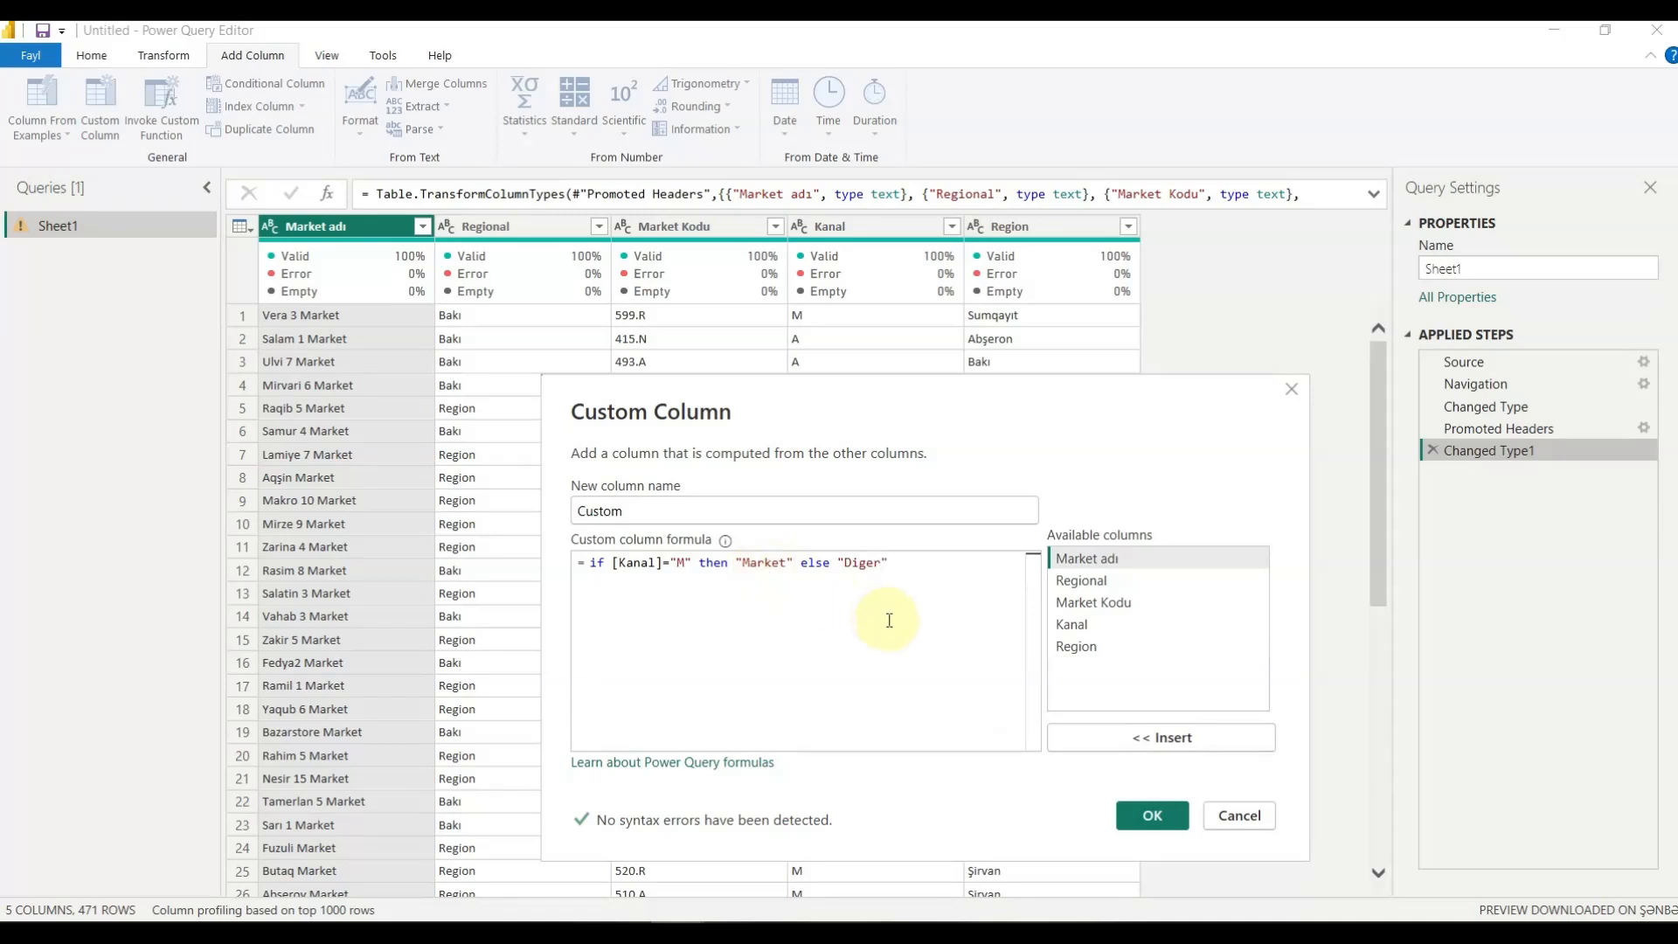
{"action": "left_click", "coordinate": [925, 578]}
{"action": "left_click", "coordinate": [1152, 816]}
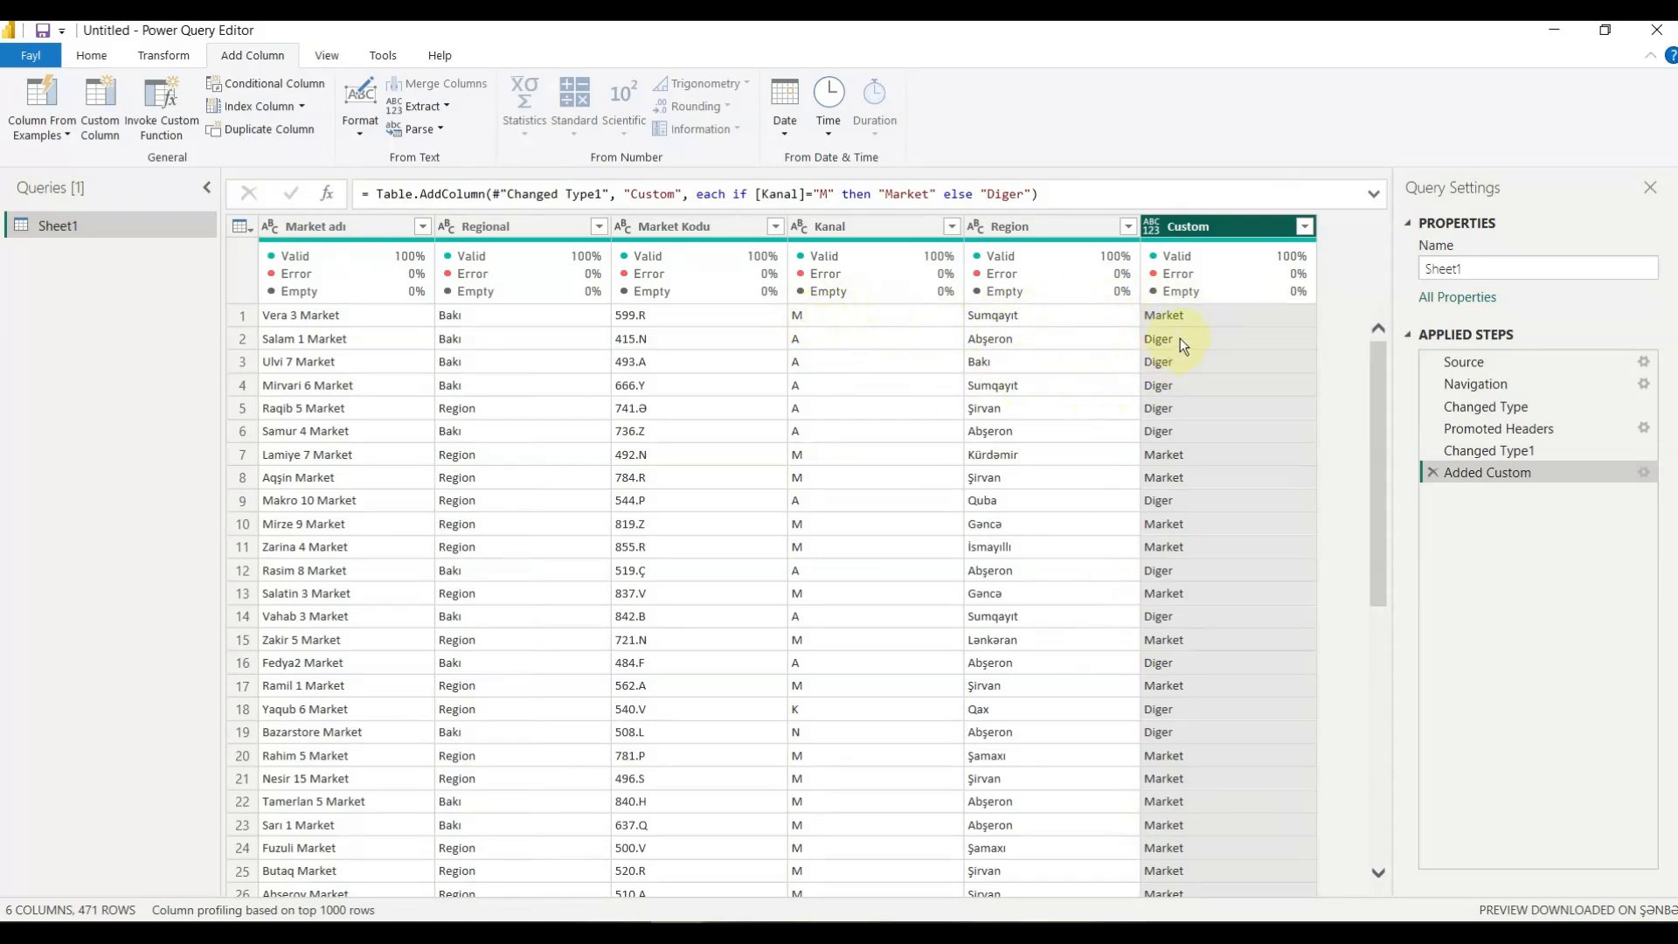
{"action": "left_click", "coordinate": [1432, 474]}
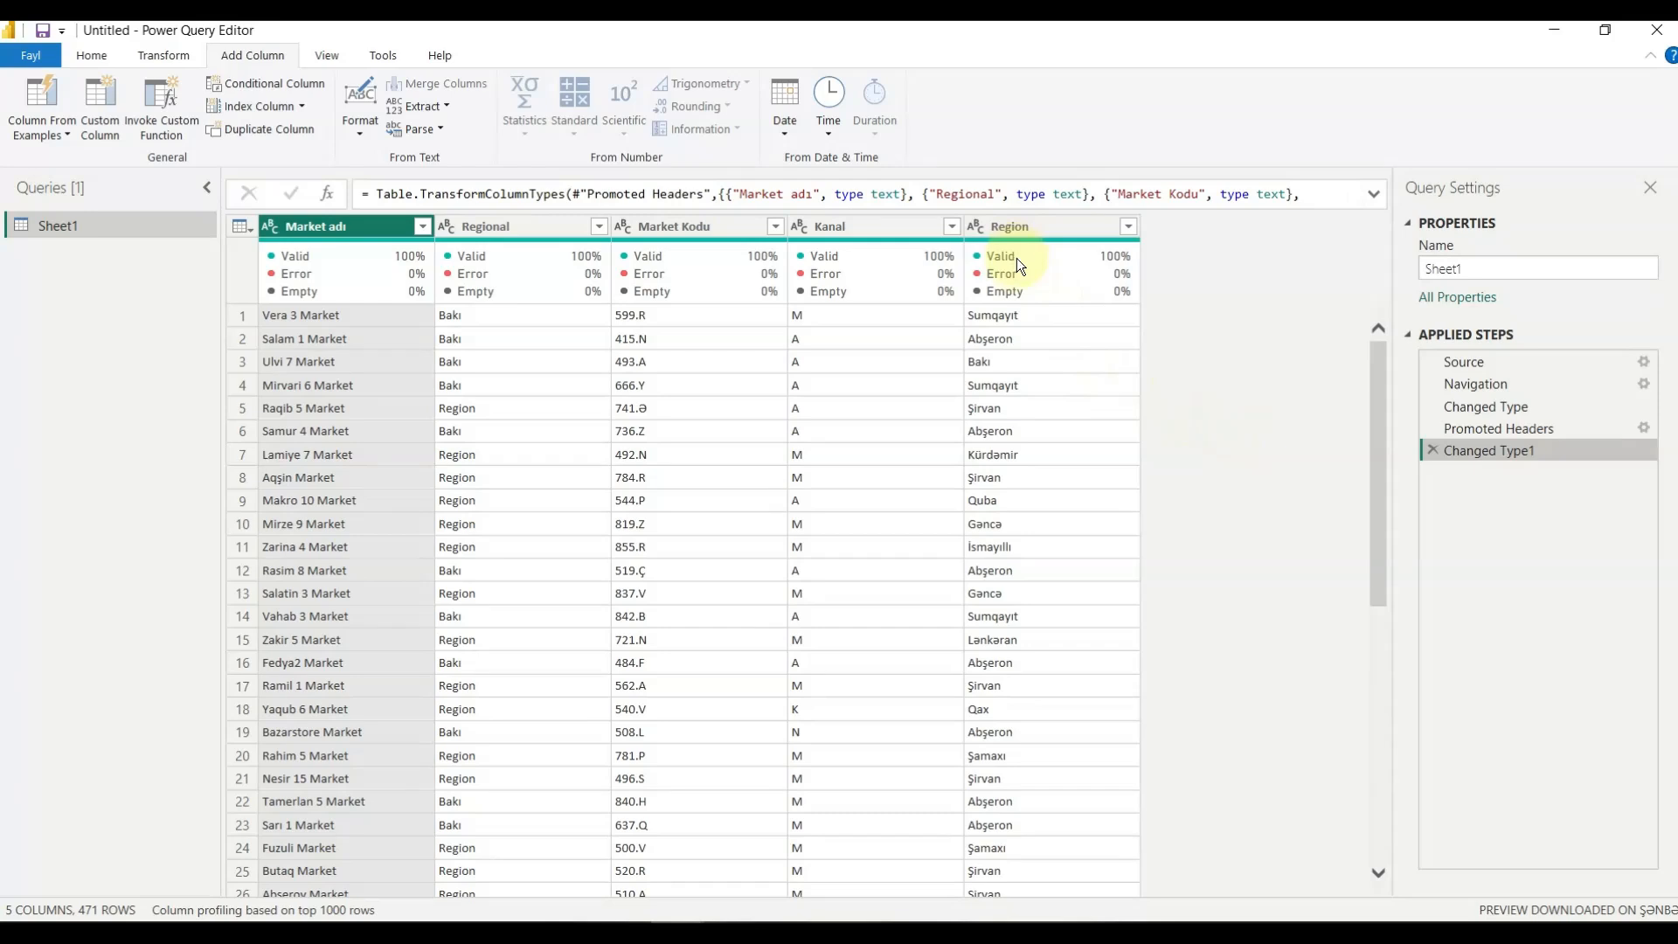
Replace the value Sumqayıt with SUMQAYIT in the Region column, and delete the applied step of this replacement.
{"action": "left_click", "coordinate": [1009, 316]}
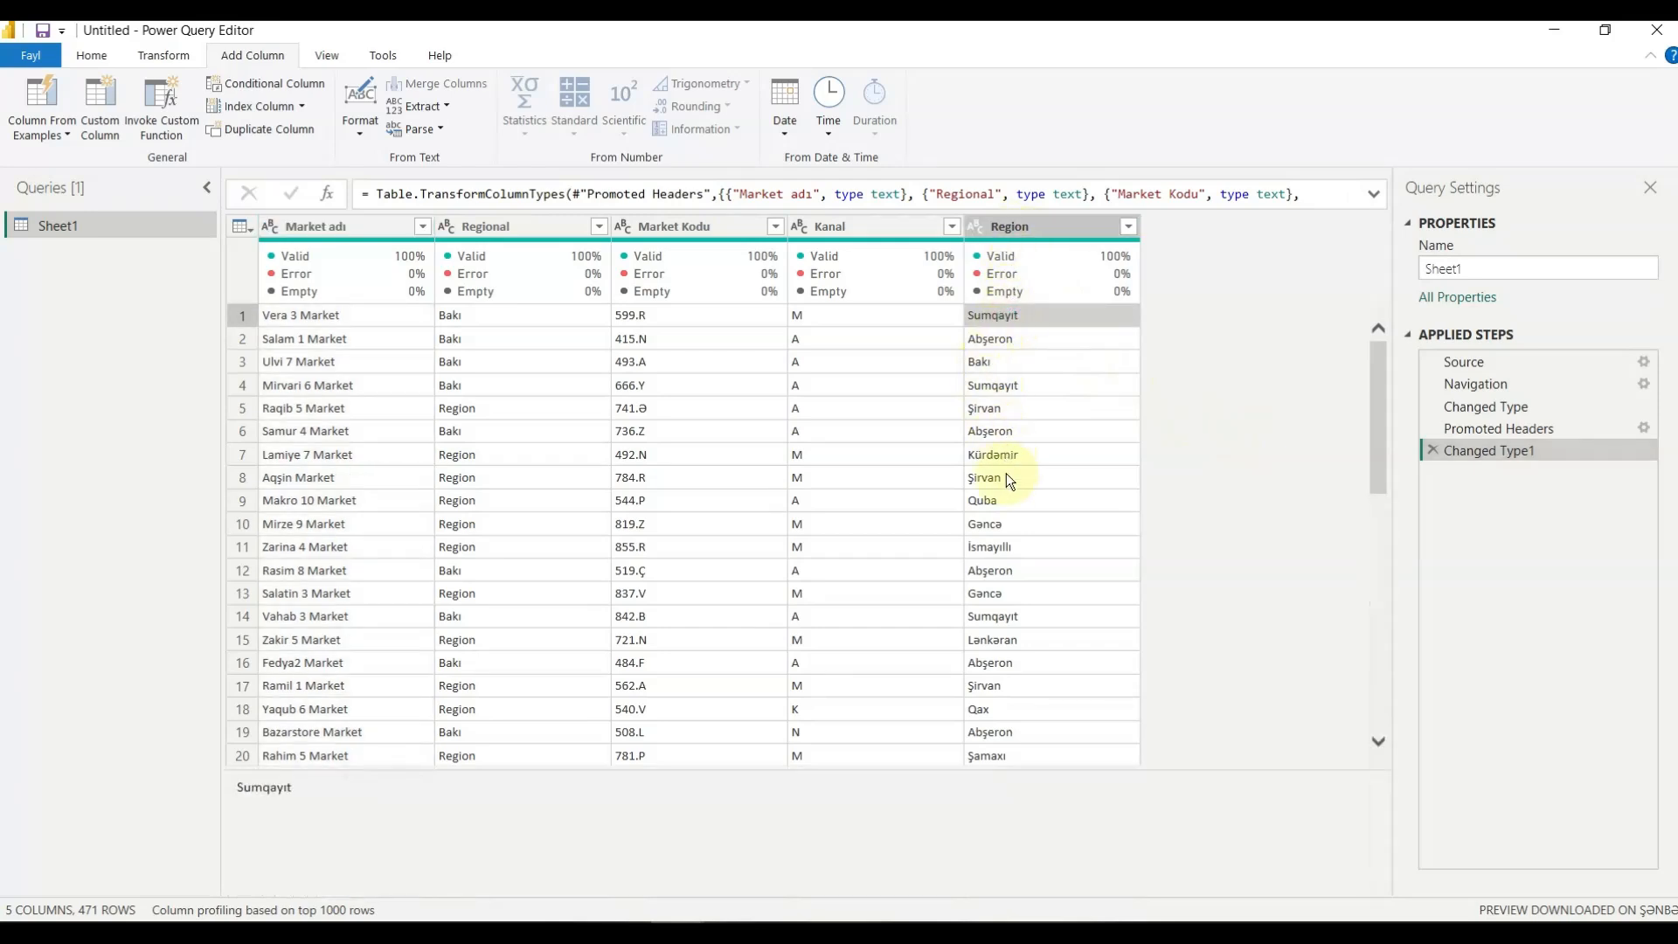
{"action": "right_click", "coordinate": [1015, 313]}
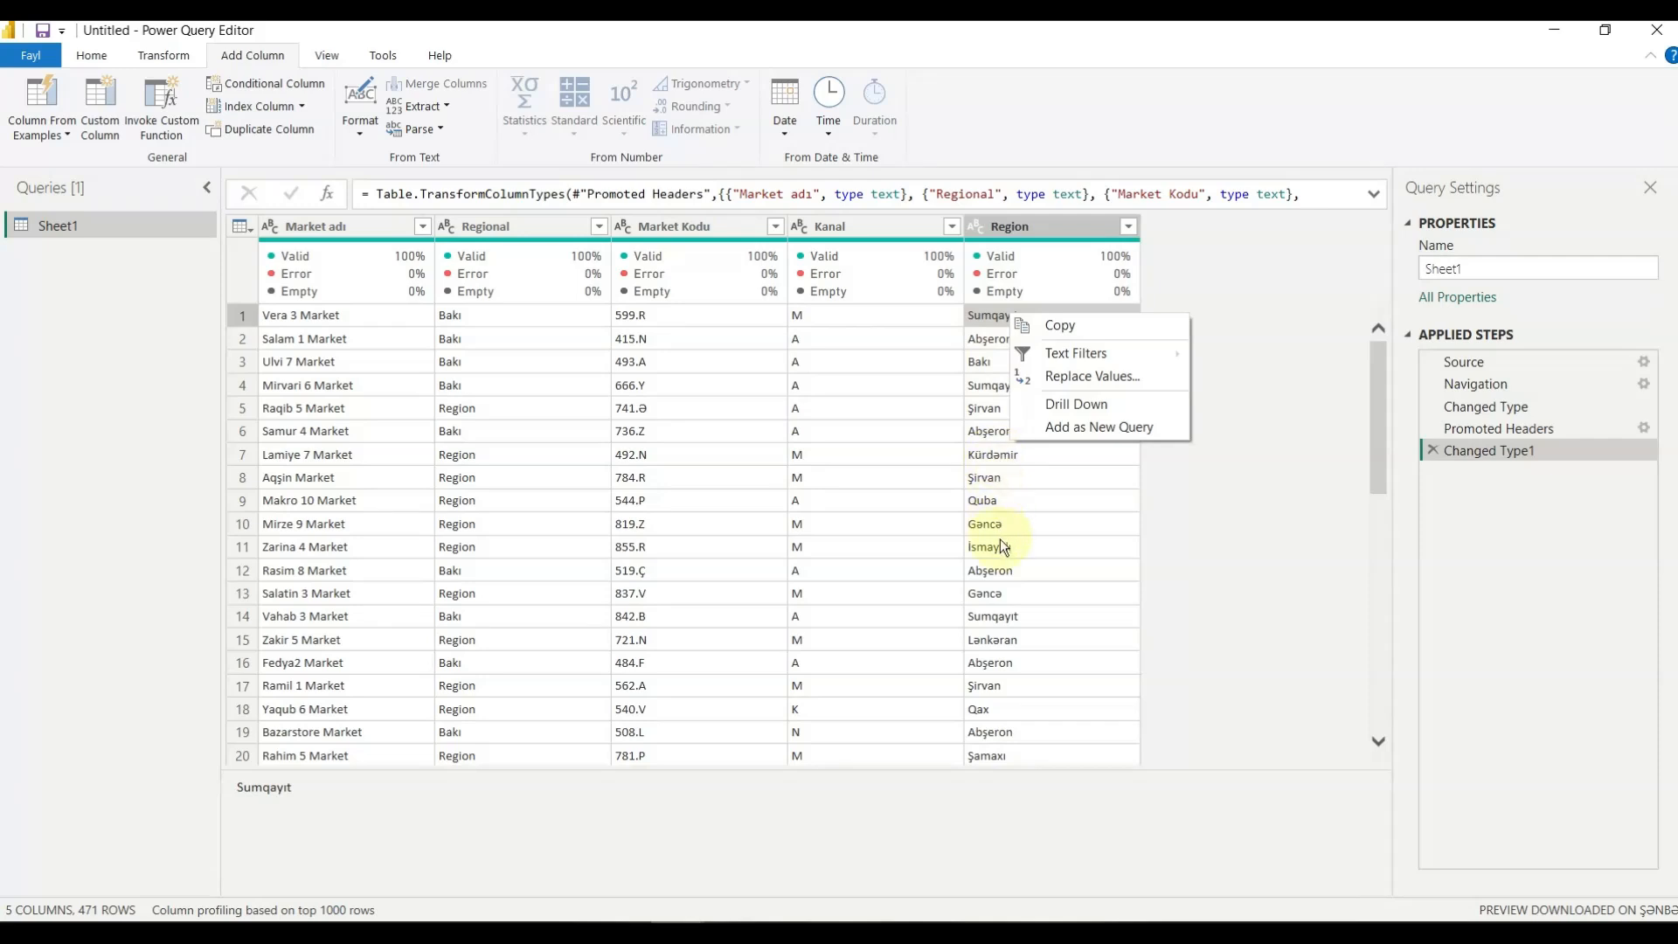
{"action": "left_click", "coordinate": [1135, 386]}
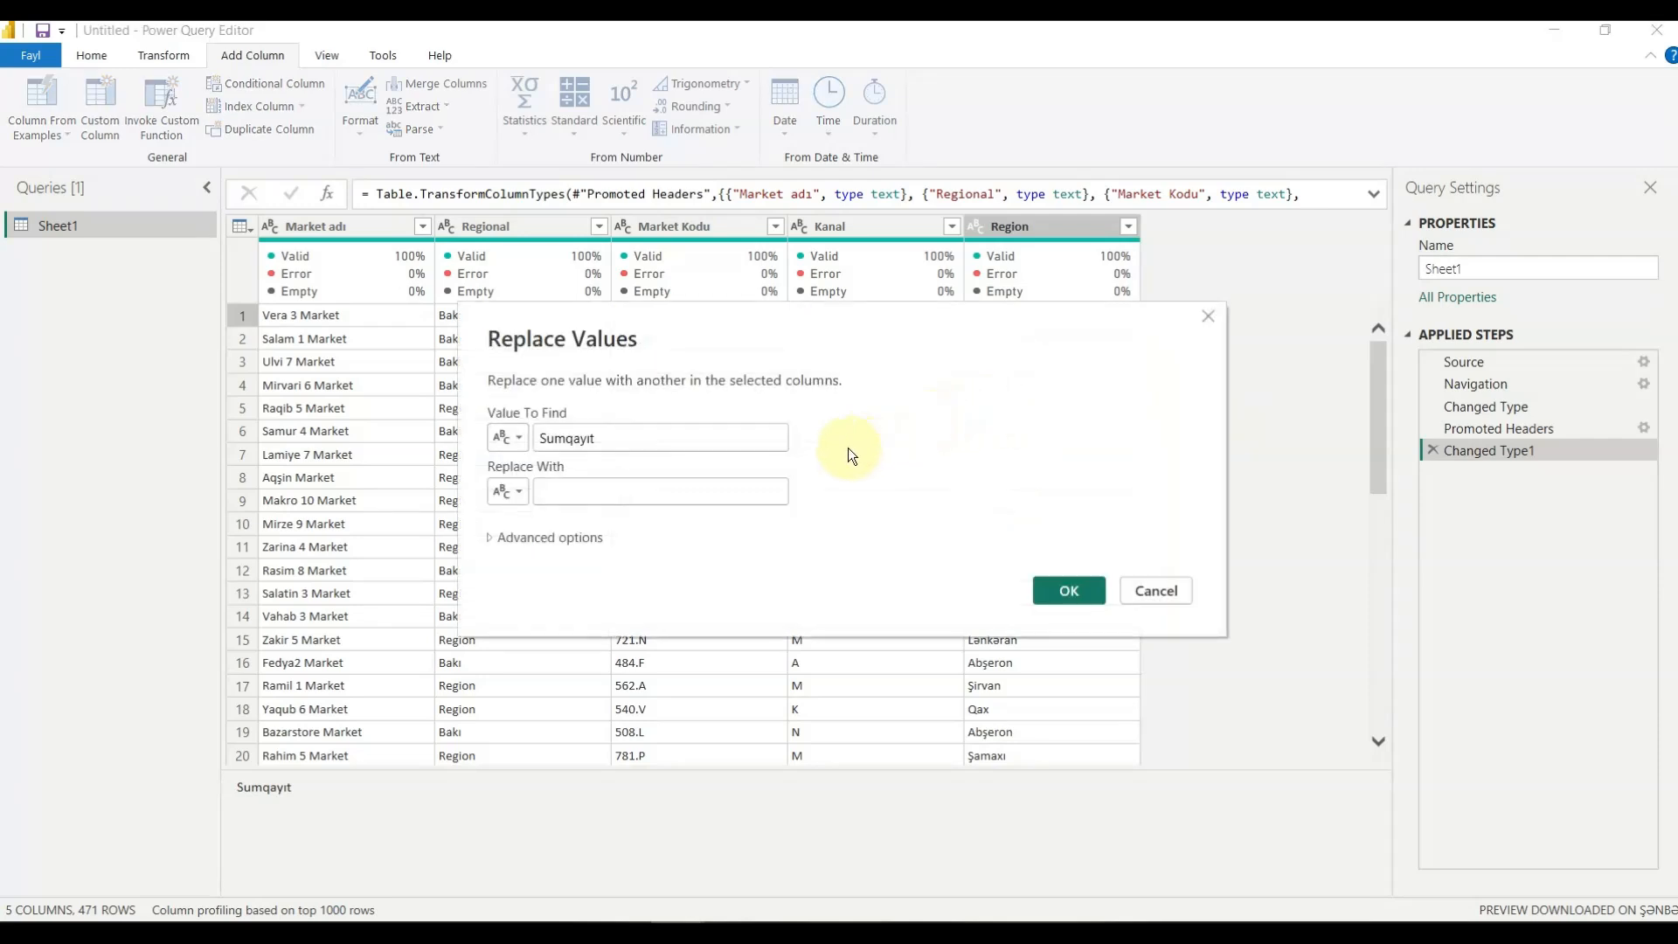
{"action": "key", "text": "Tab"}
{"action": "type", "text": "Sum"}
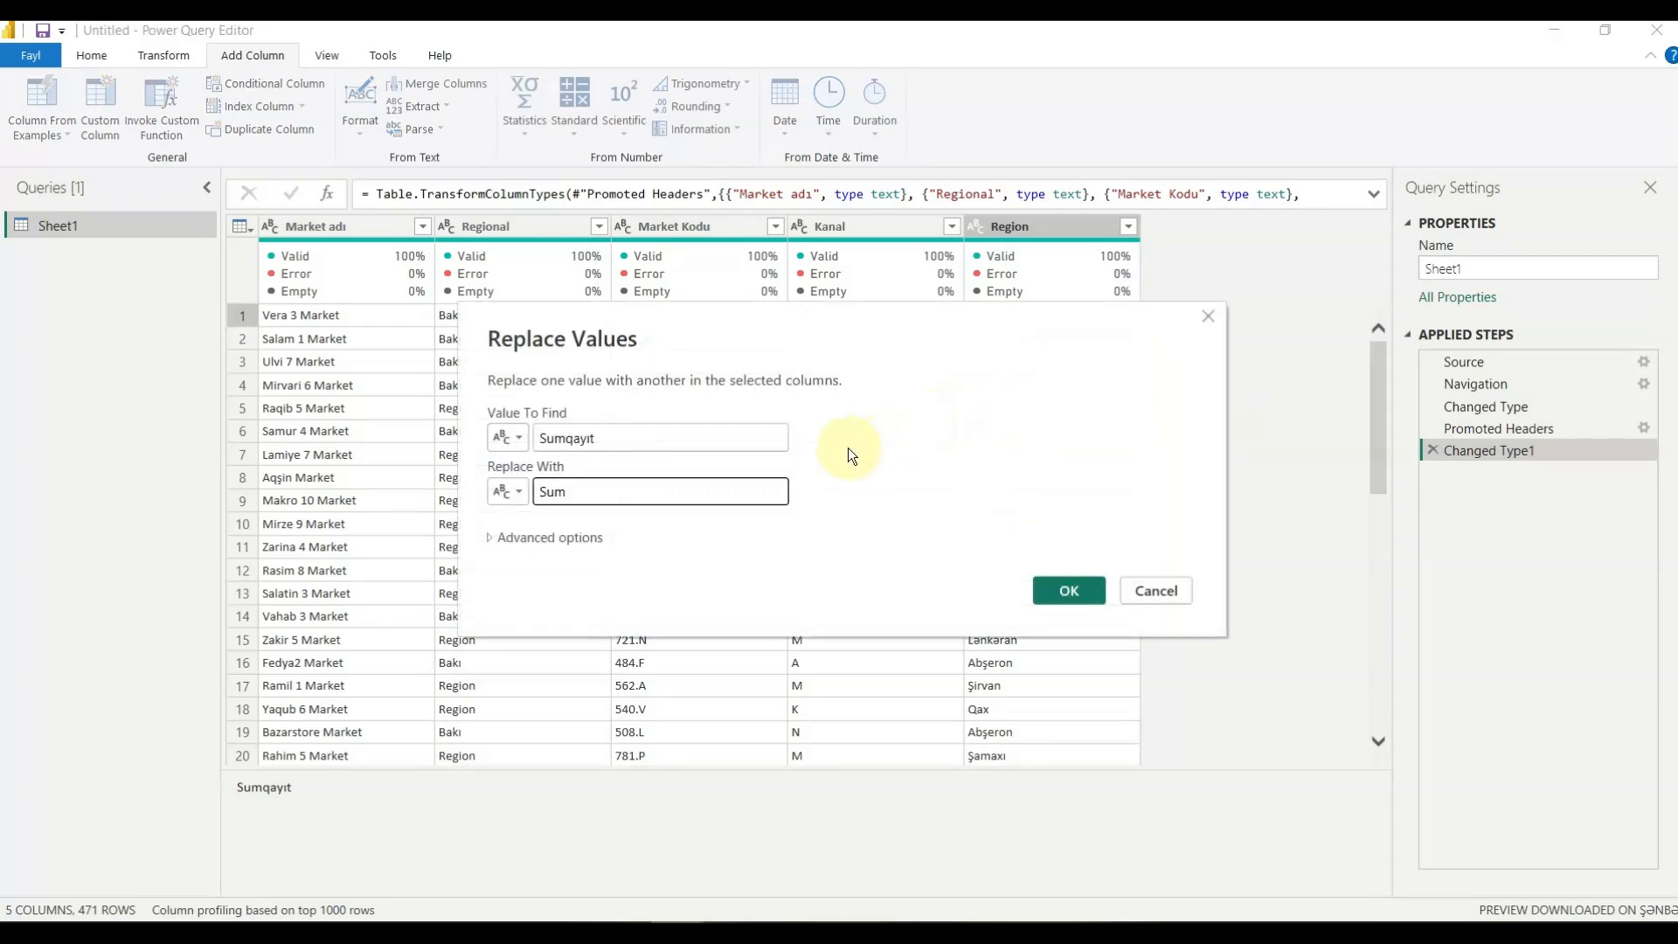
{"action": "key", "text": "BackSpace"}
{"action": "key", "text": "BackSpace"}
{"action": "type", "text": "UMQAYIT"}
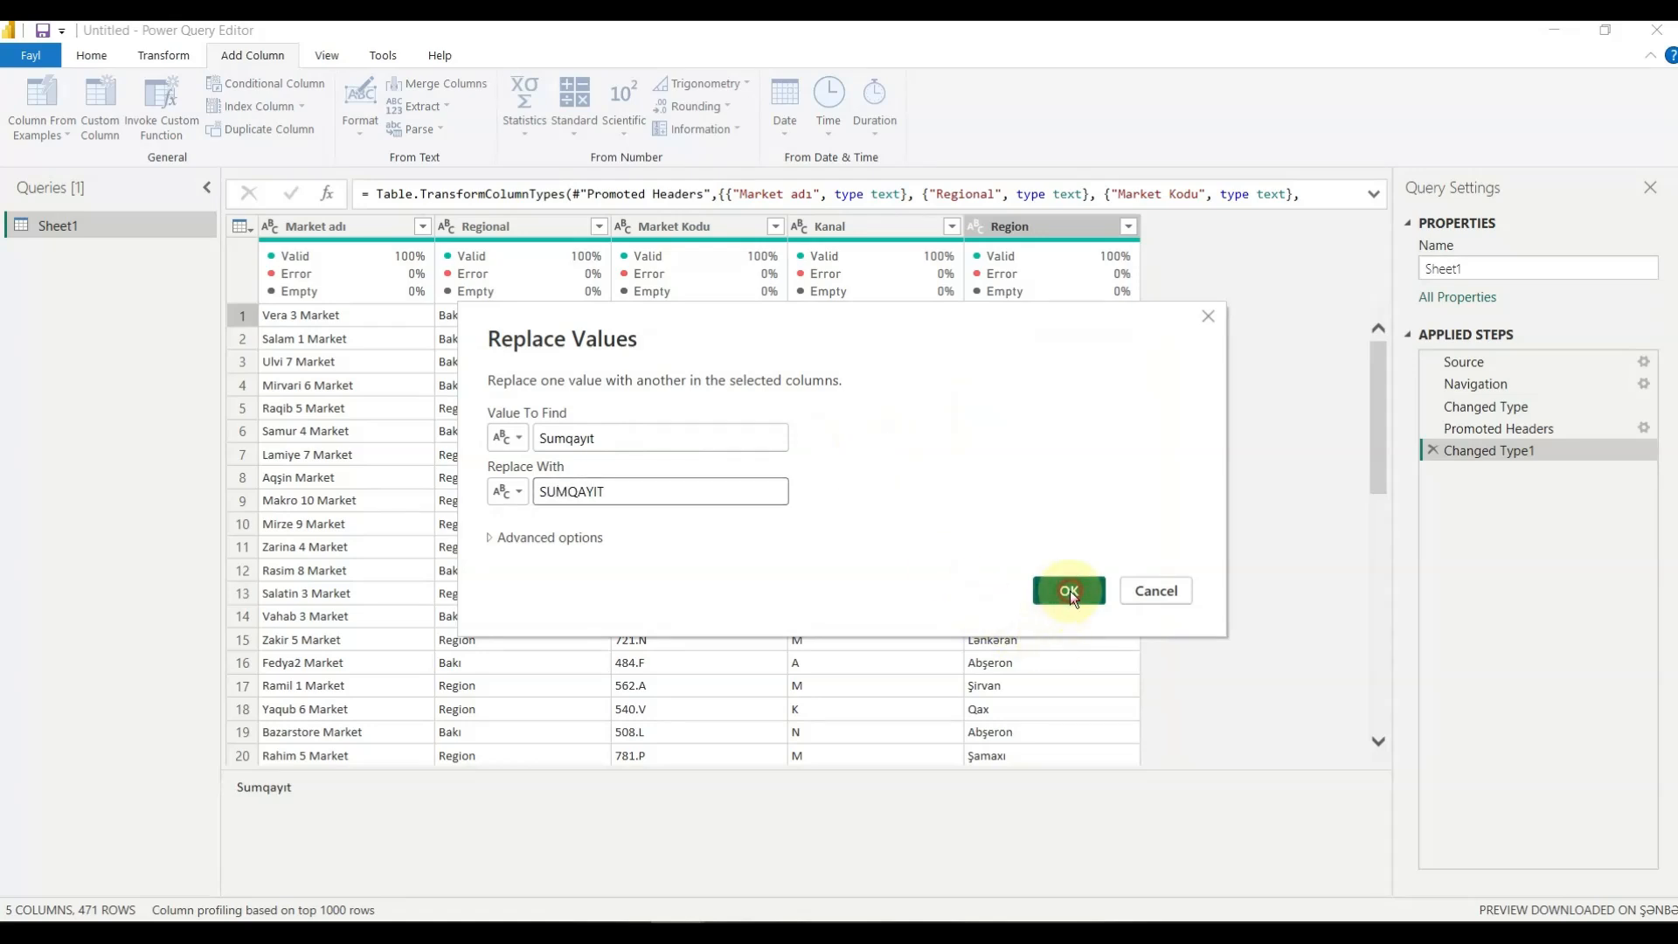
{"action": "left_click", "coordinate": [1068, 593]}
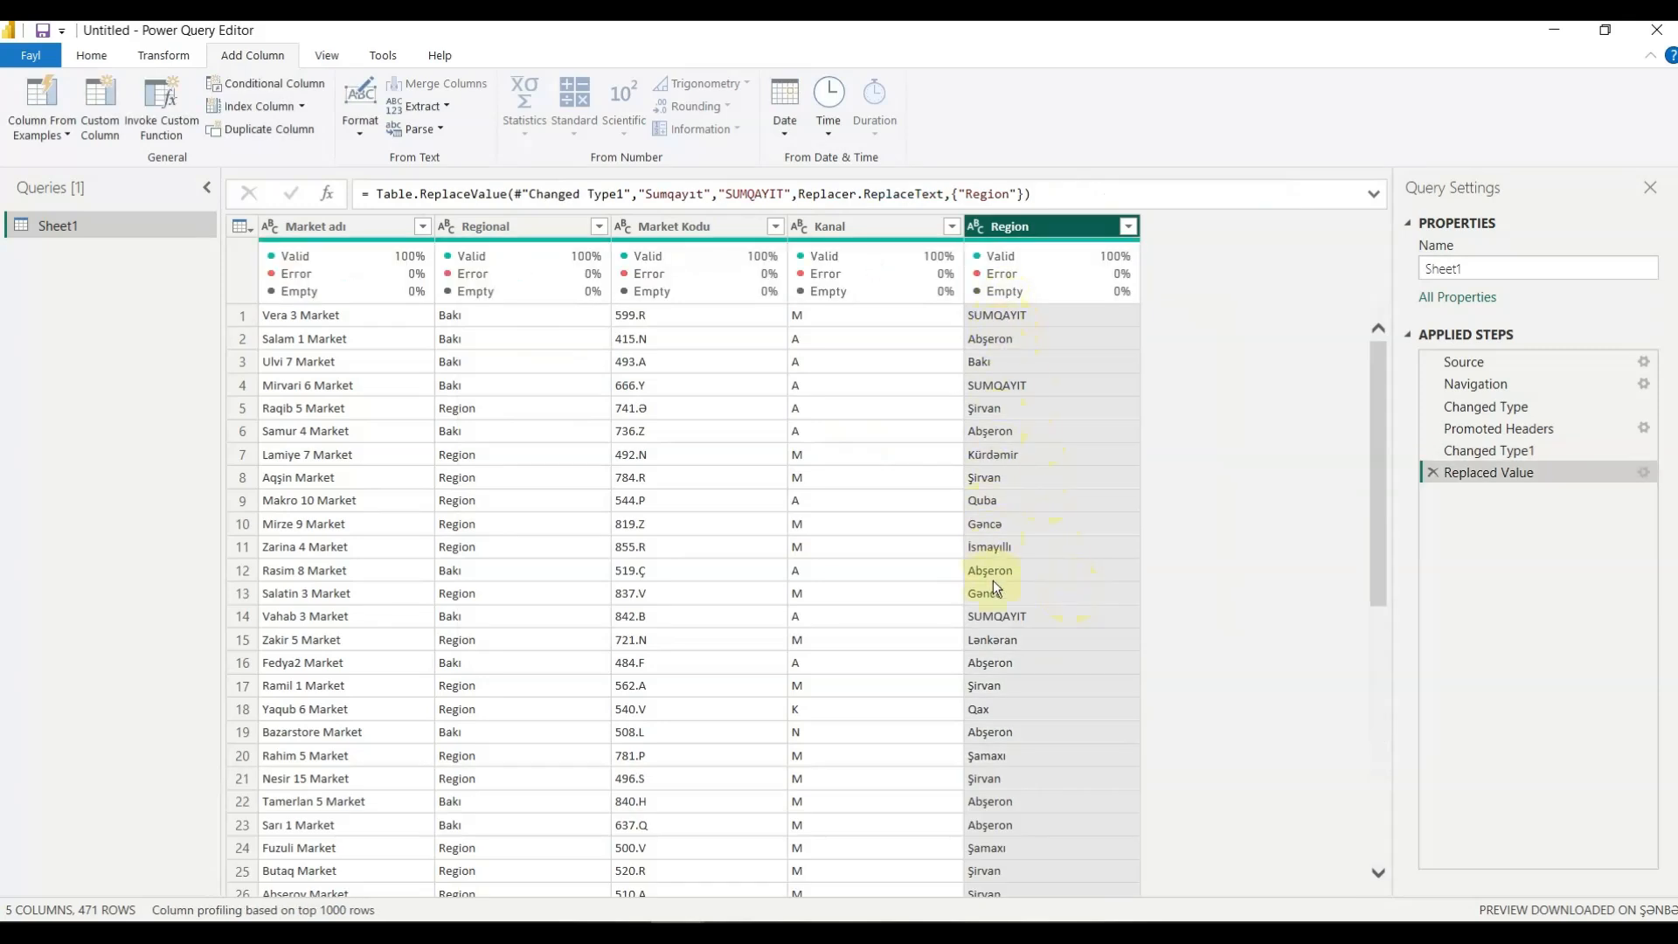
{"action": "left_click", "coordinate": [1434, 473]}
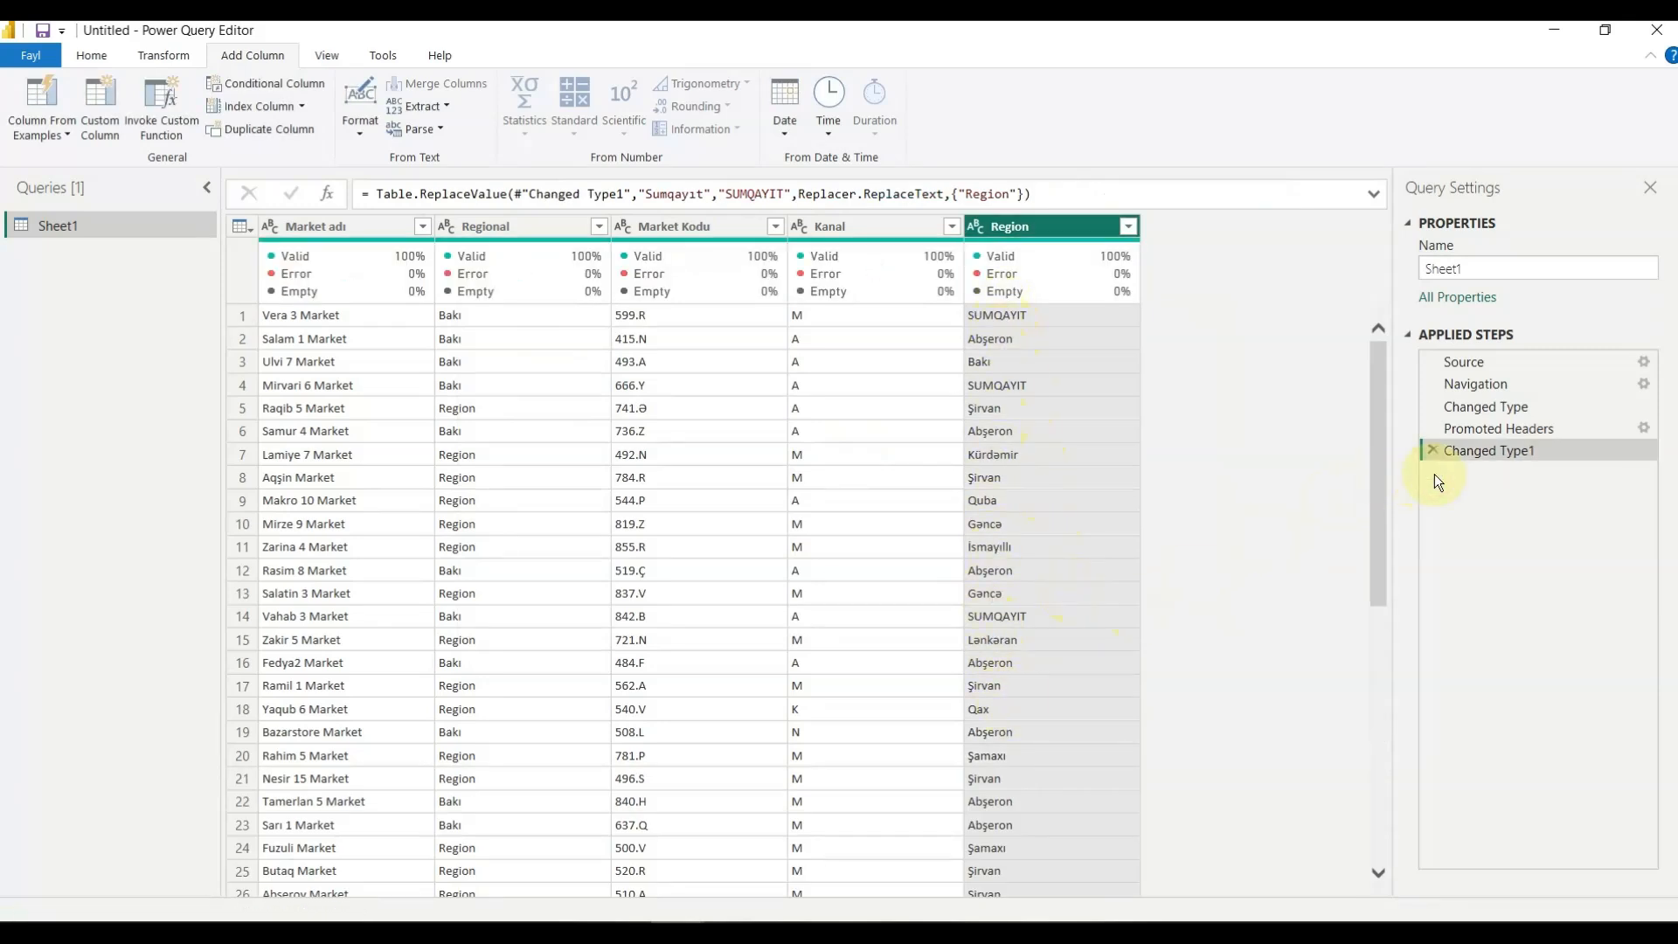
Begin a new custom column formula with if, and move the dialog to uncover the first rows of the table.
{"action": "left_click", "coordinate": [1030, 318]}
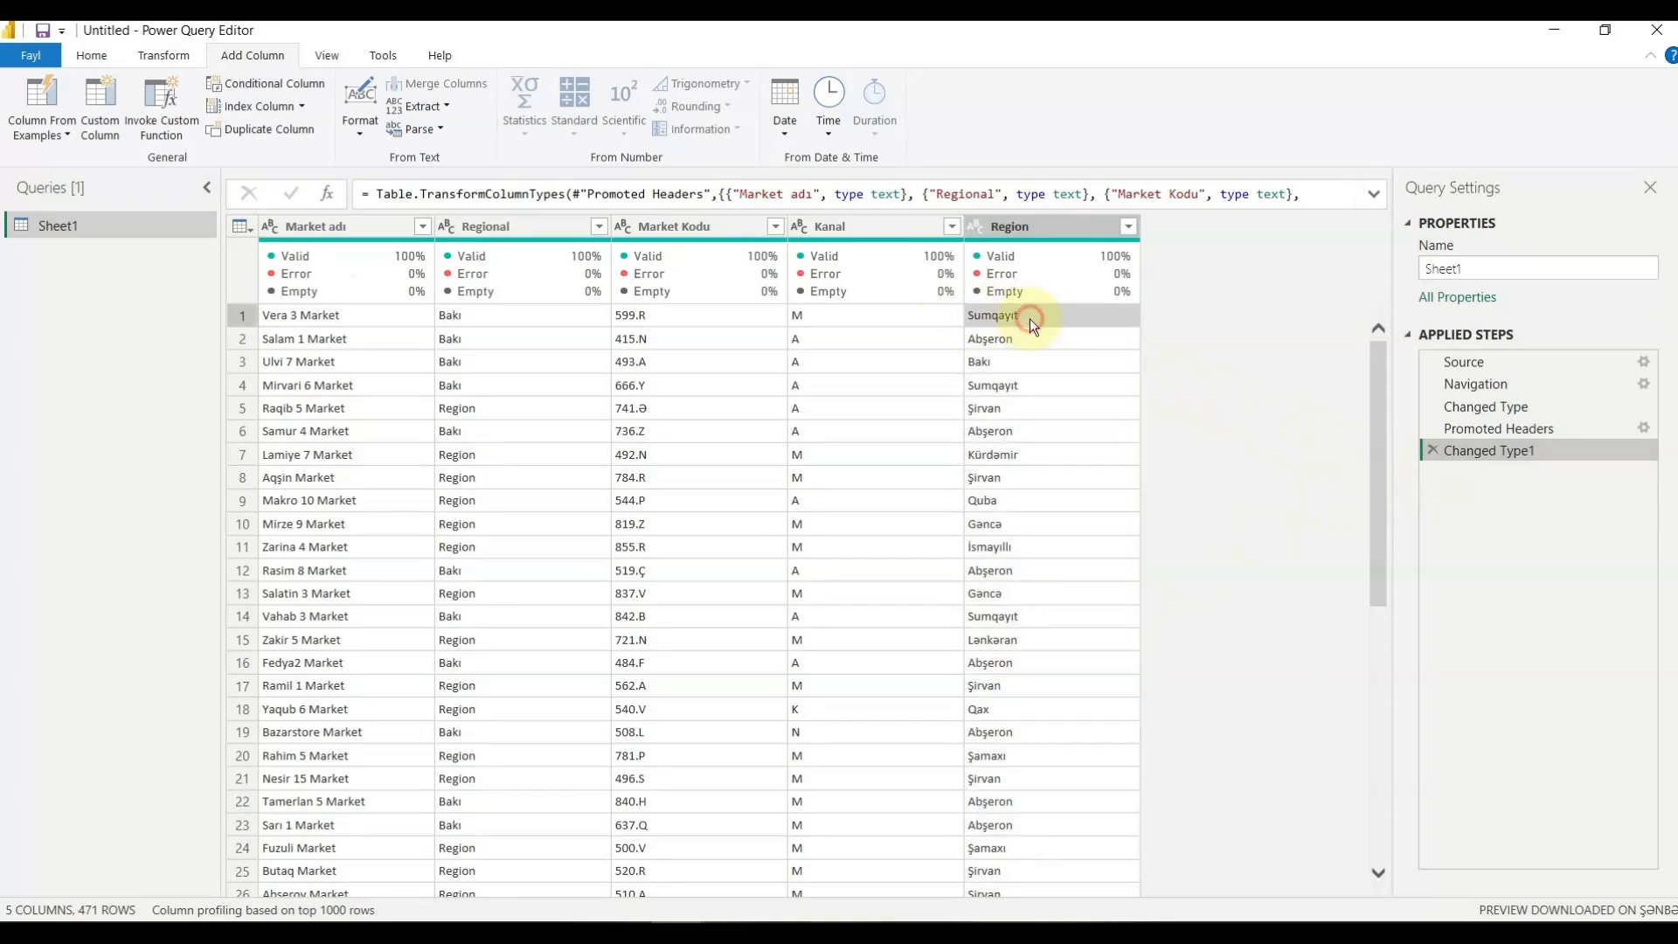
{"action": "left_click", "coordinate": [101, 128]}
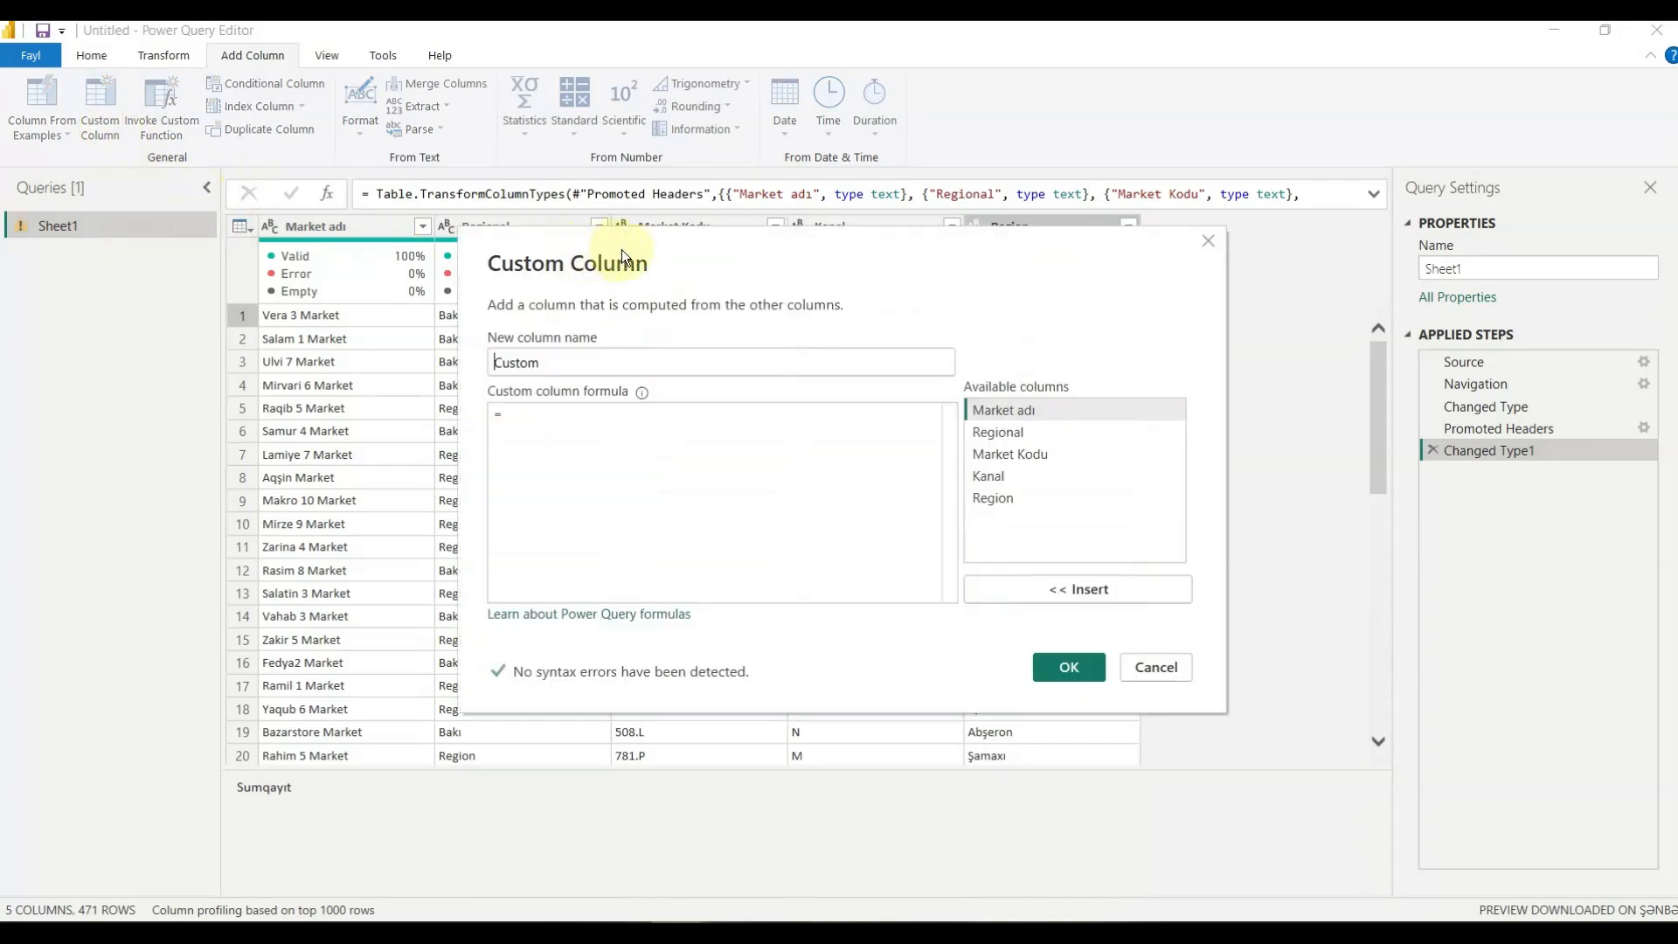
{"action": "left_click_drag", "start_coordinate": [663, 359], "coordinate": [717, 489]}
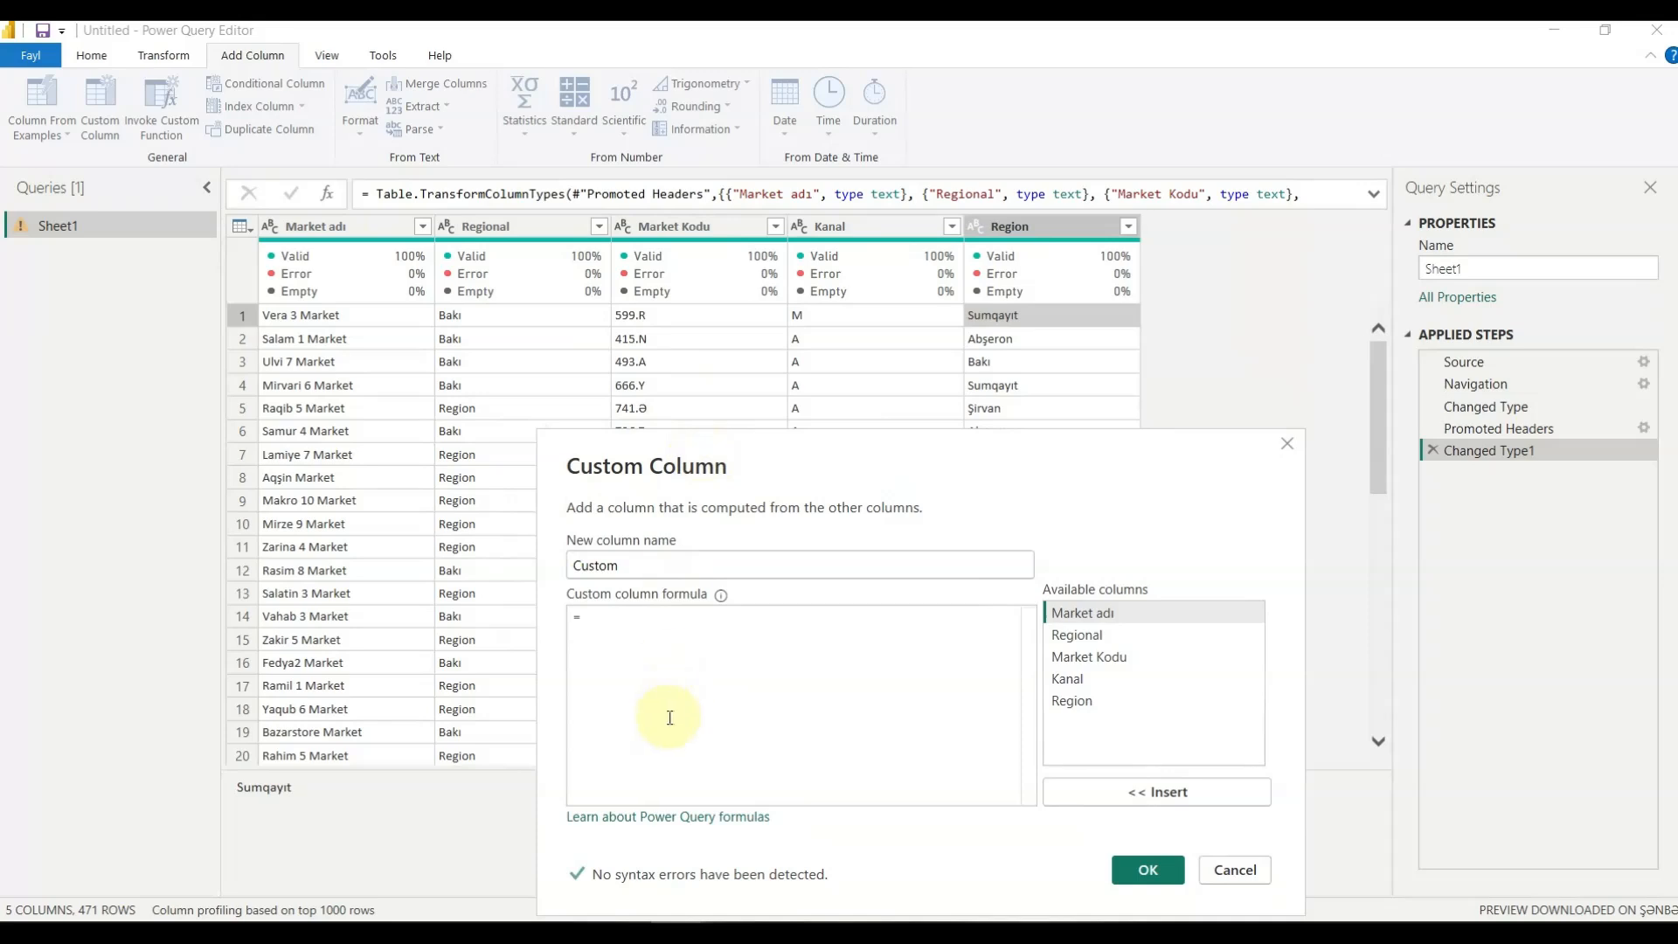
{"action": "left_click", "coordinate": [662, 625]}
{"action": "type", "text": "I"}
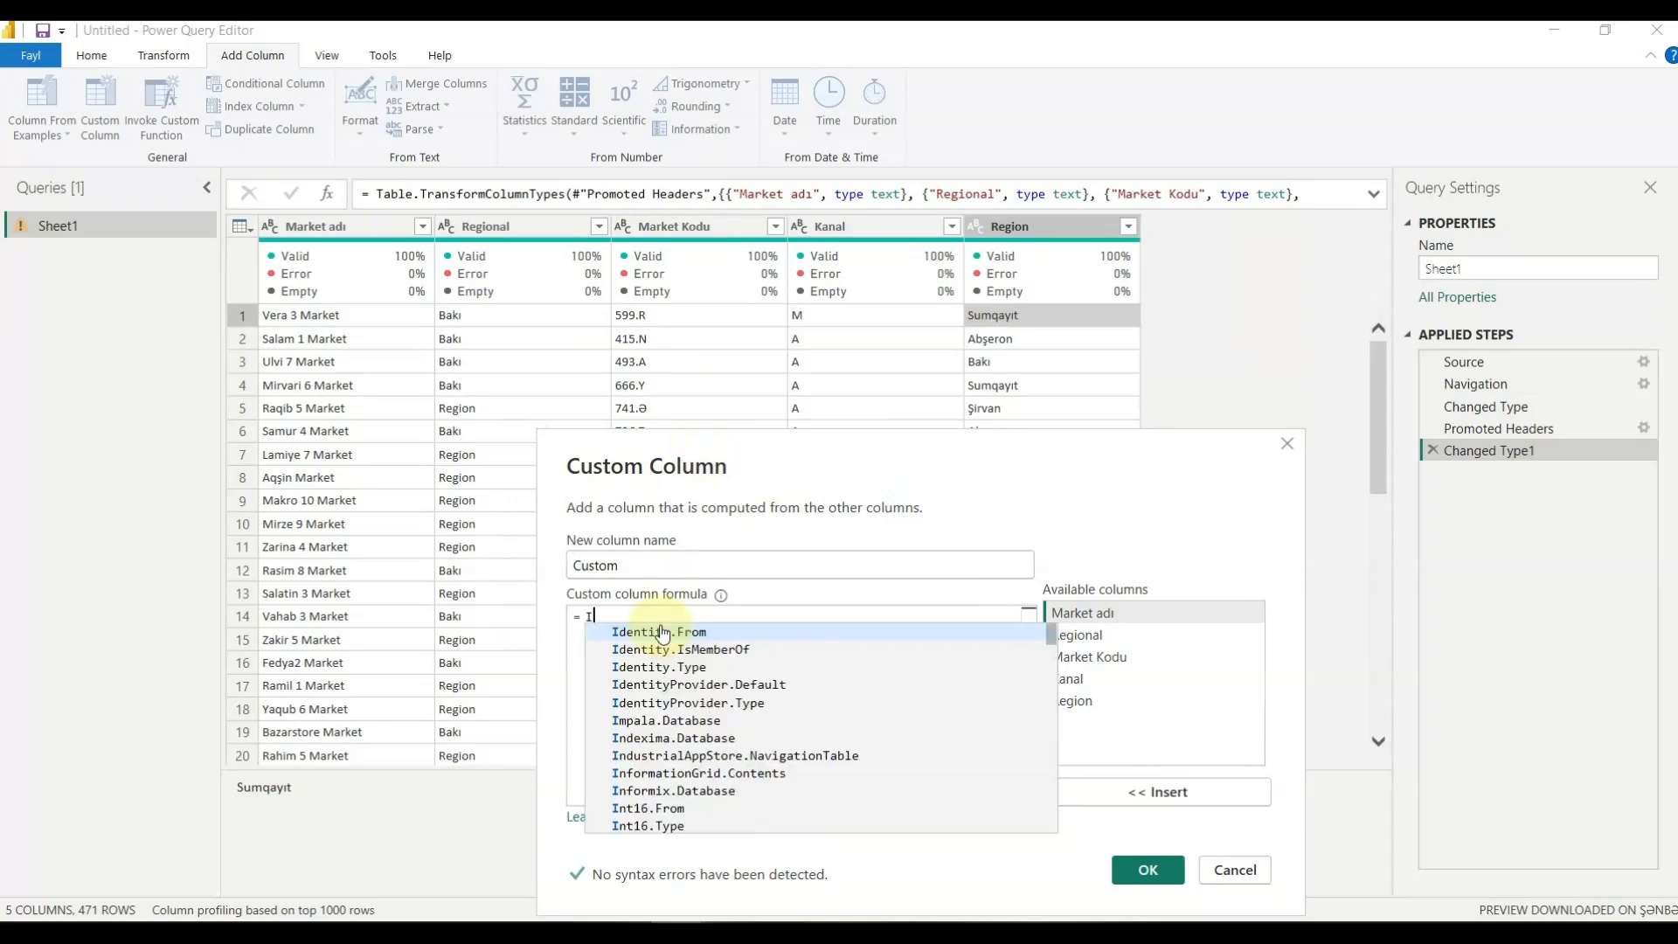
{"action": "type", "text": "n"}
{"action": "key", "text": "BackSpace"}
{"action": "key", "text": "BackSpace"}
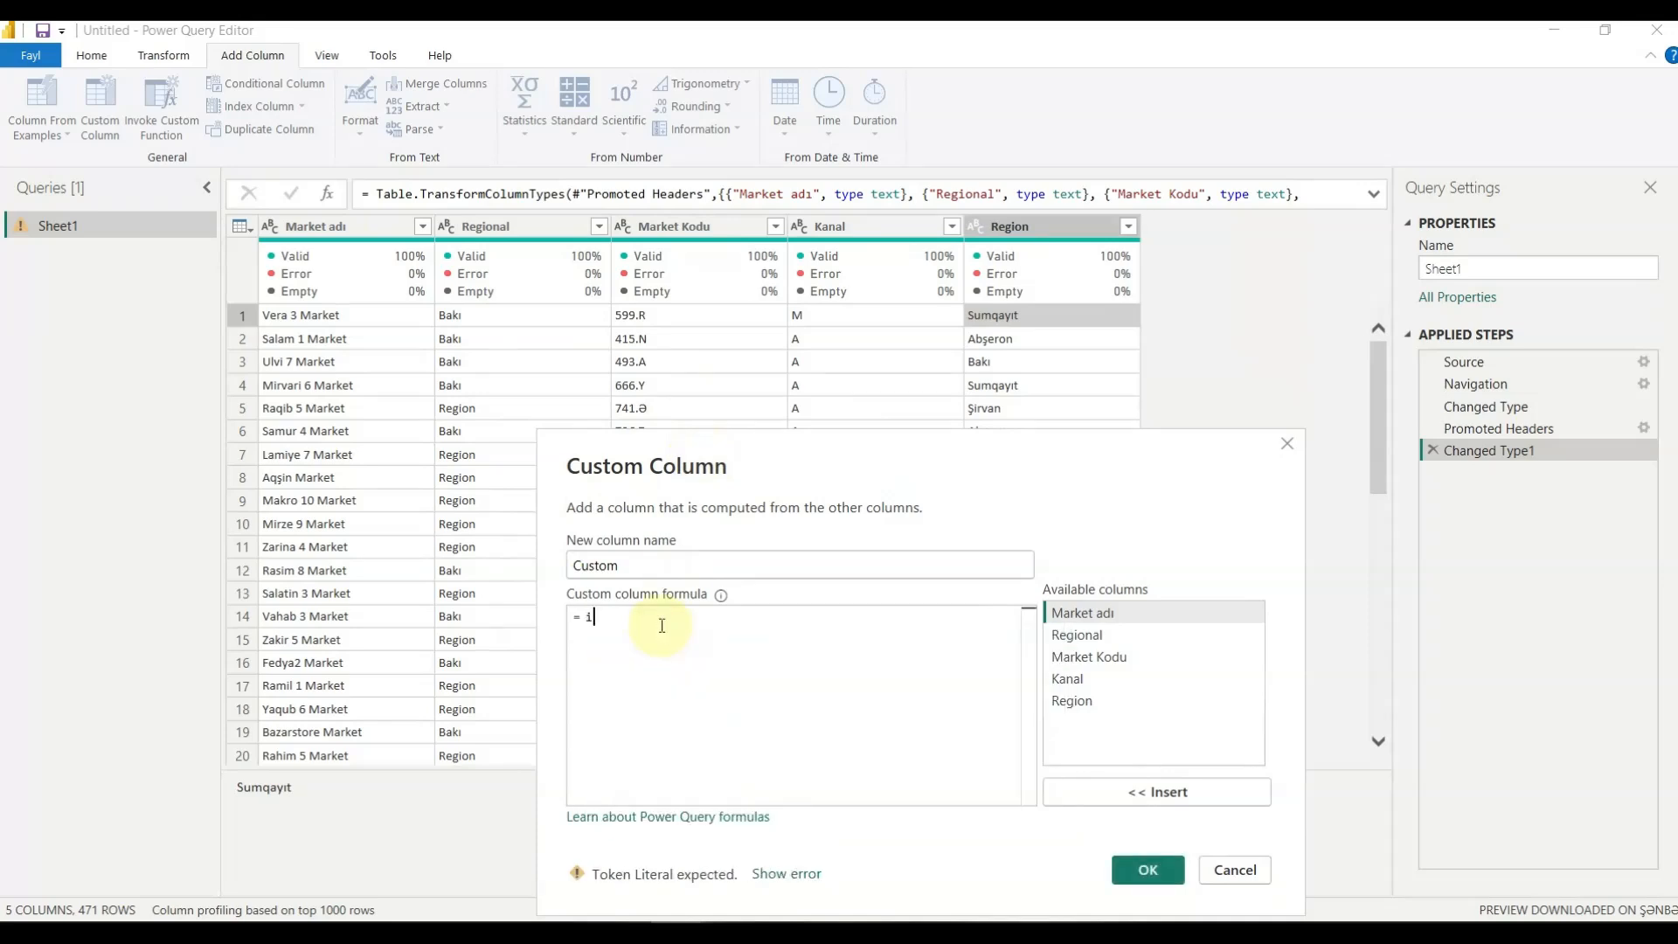
{"action": "type", "text": "if"}
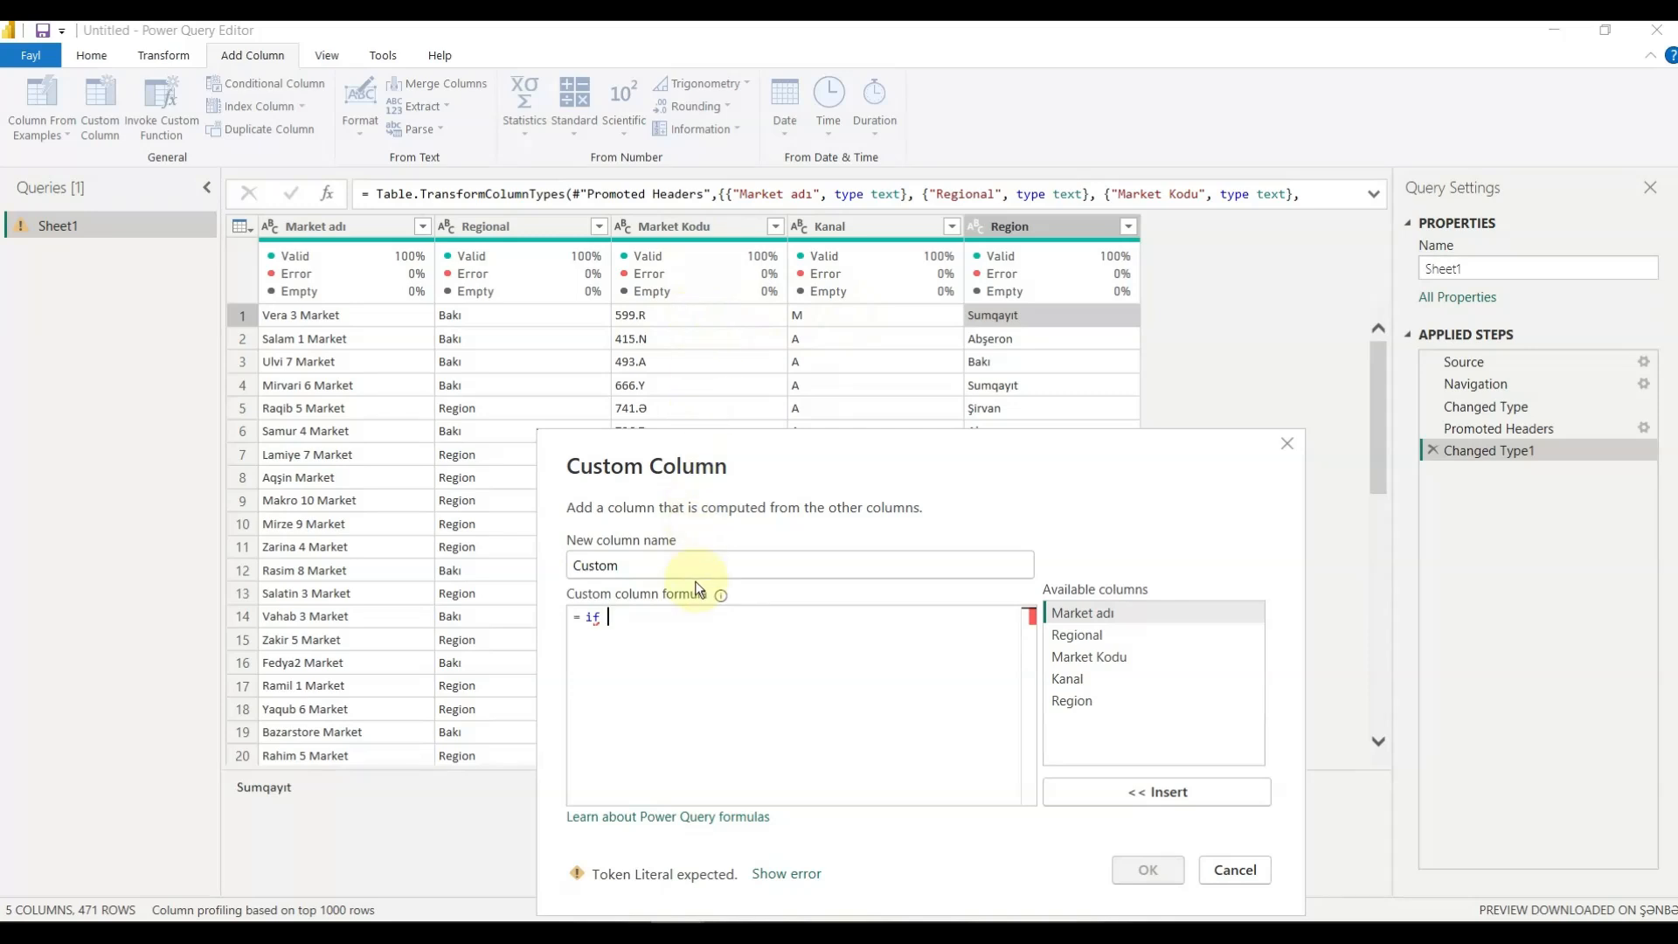
Enter [Market Kodu]="599.R" as the first condition of the custom column formula.
{"action": "type", "text": "mar"}
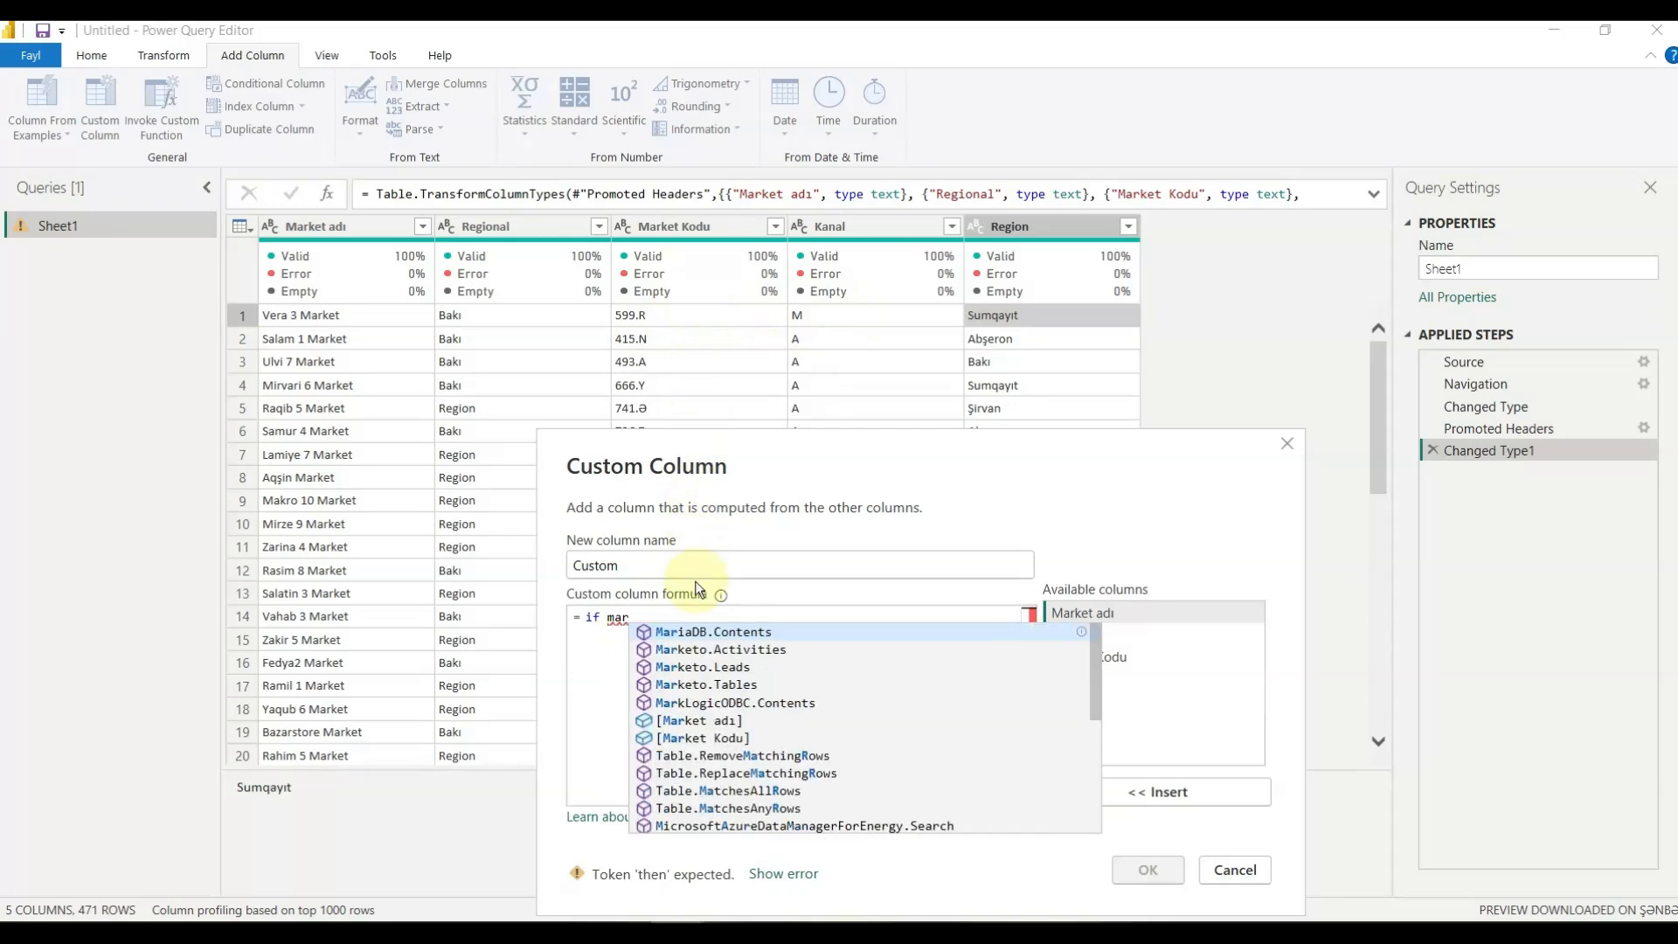
{"action": "type", "text": "ket"}
{"action": "key", "text": "Up"}
{"action": "key", "text": "Up"}
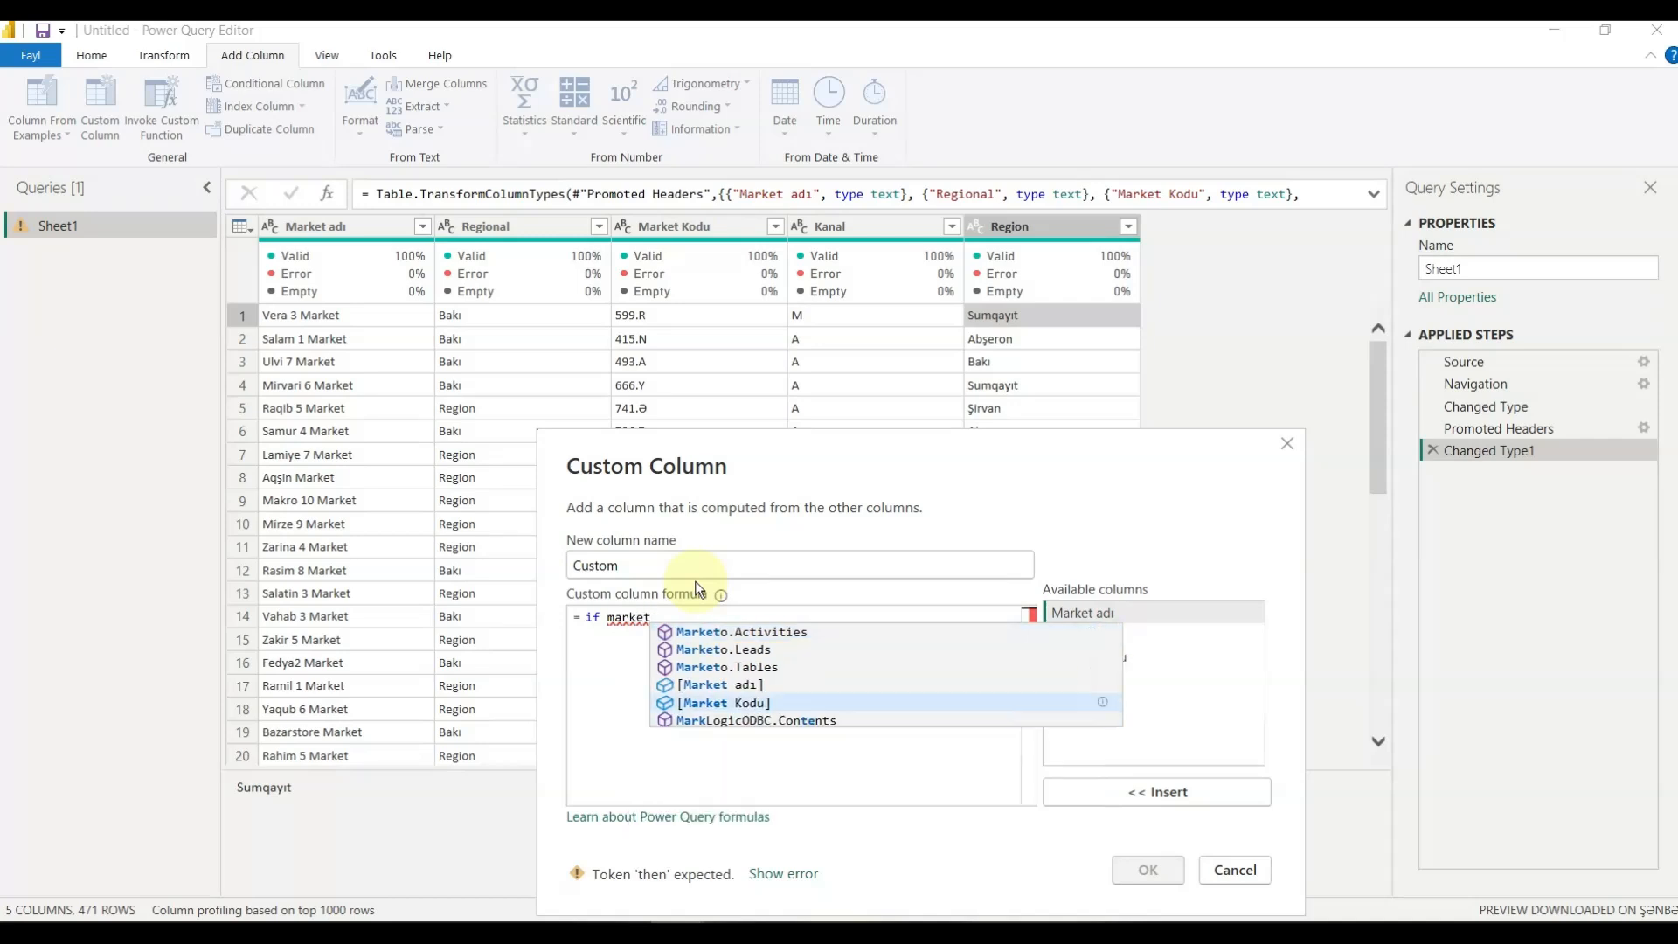
{"action": "key", "text": "Return"}
{"action": "type", "text": "=\""}
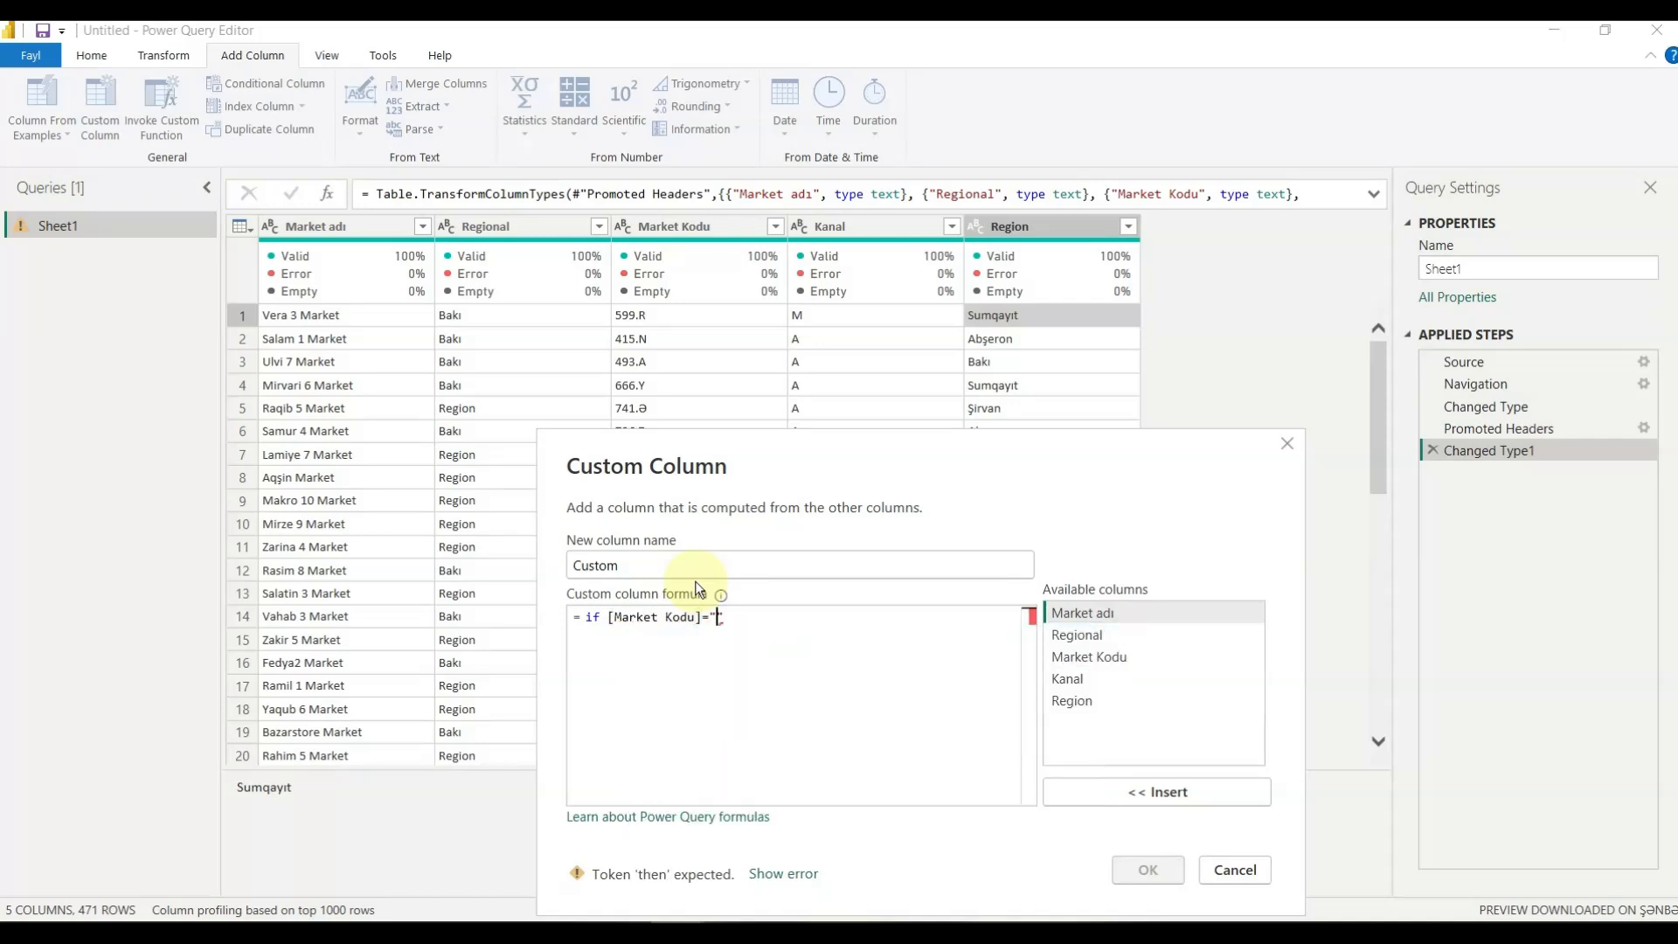
{"action": "type", "text": "599.R\" a"}
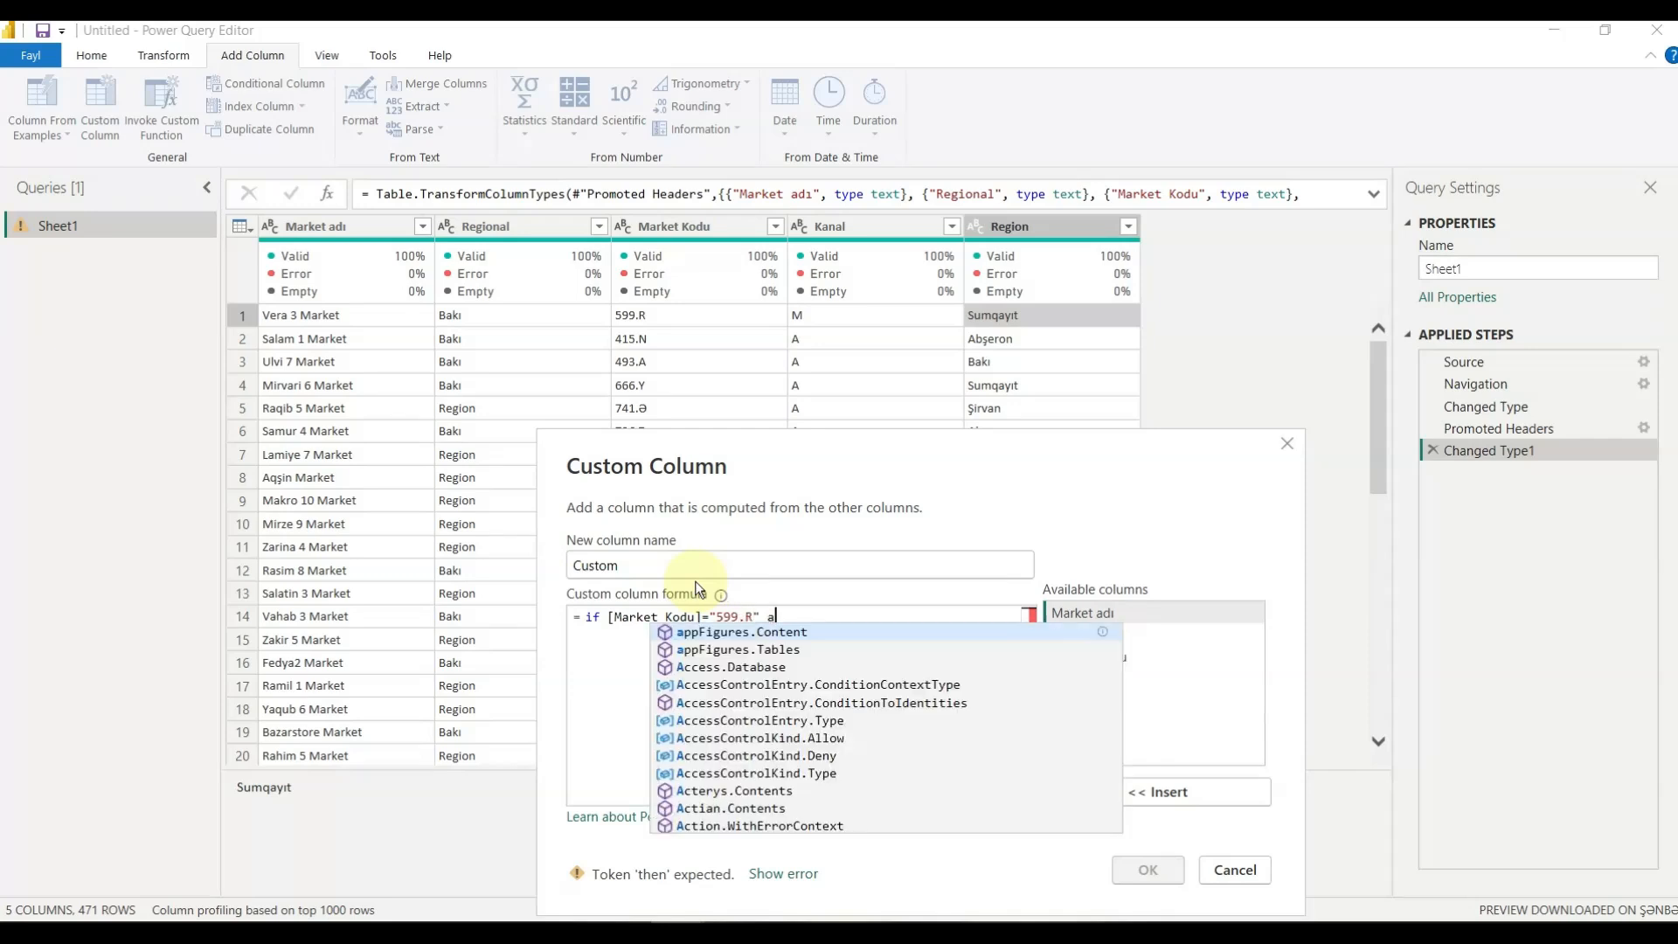
Extend the formula's condition with and [Kanal]="M", followed by then.
{"action": "type", "text": "nd kanal="}
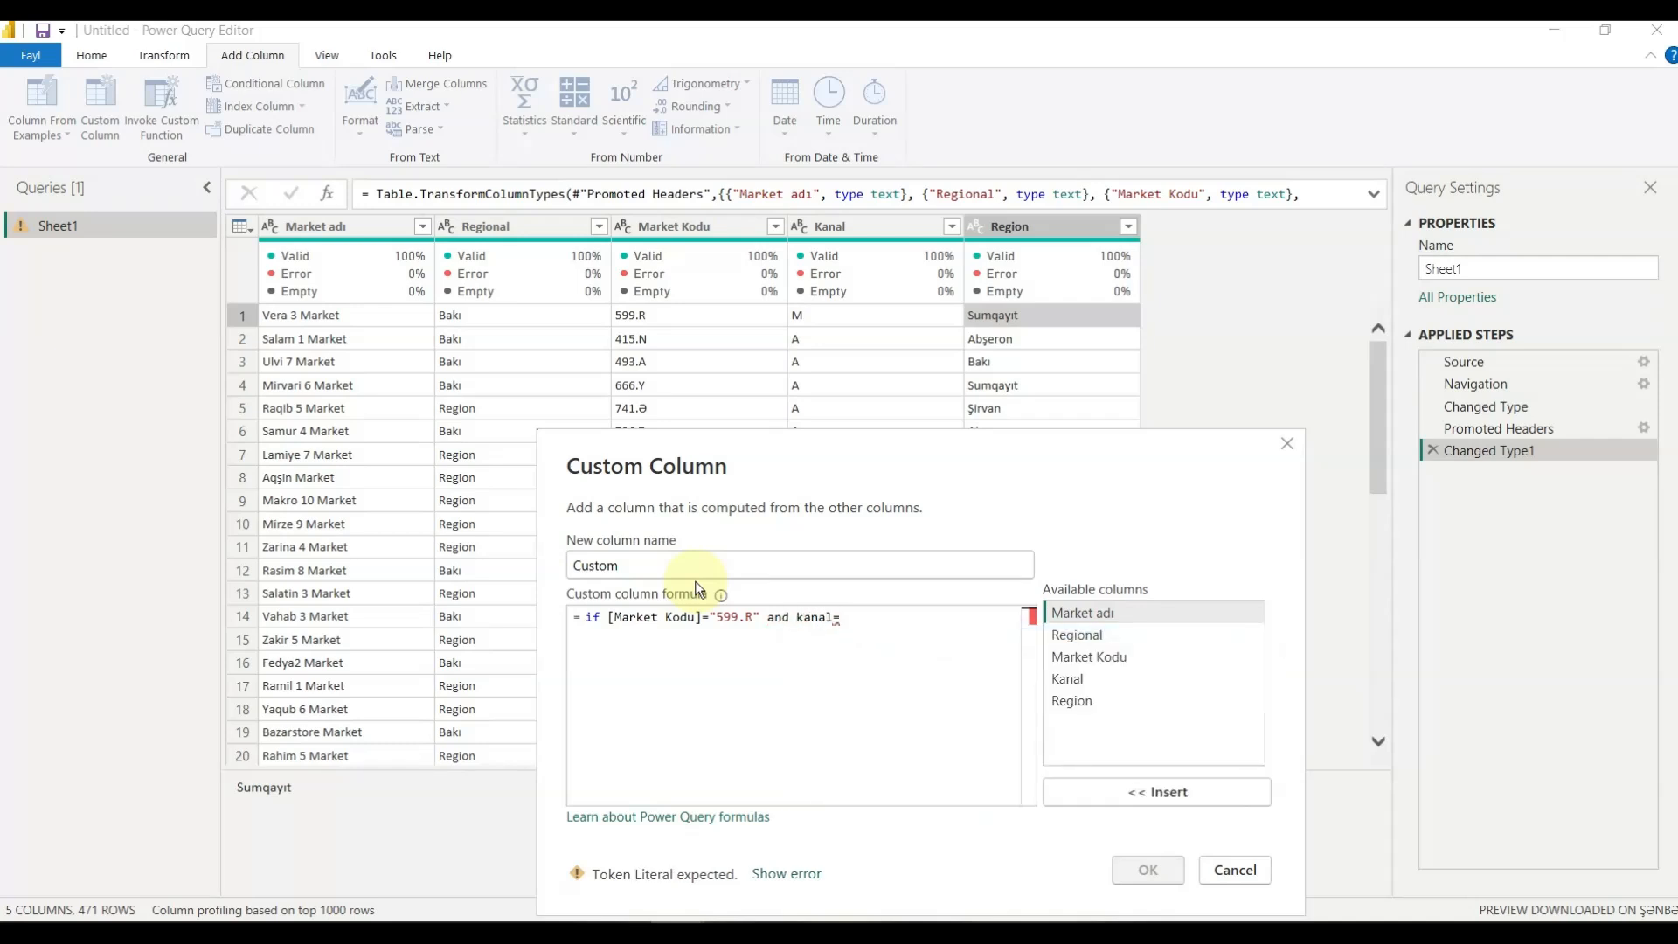
{"action": "key", "text": "BackSpace"}
{"action": "key", "text": "BackSpace"}
{"action": "key", "text": "BackSpace"}
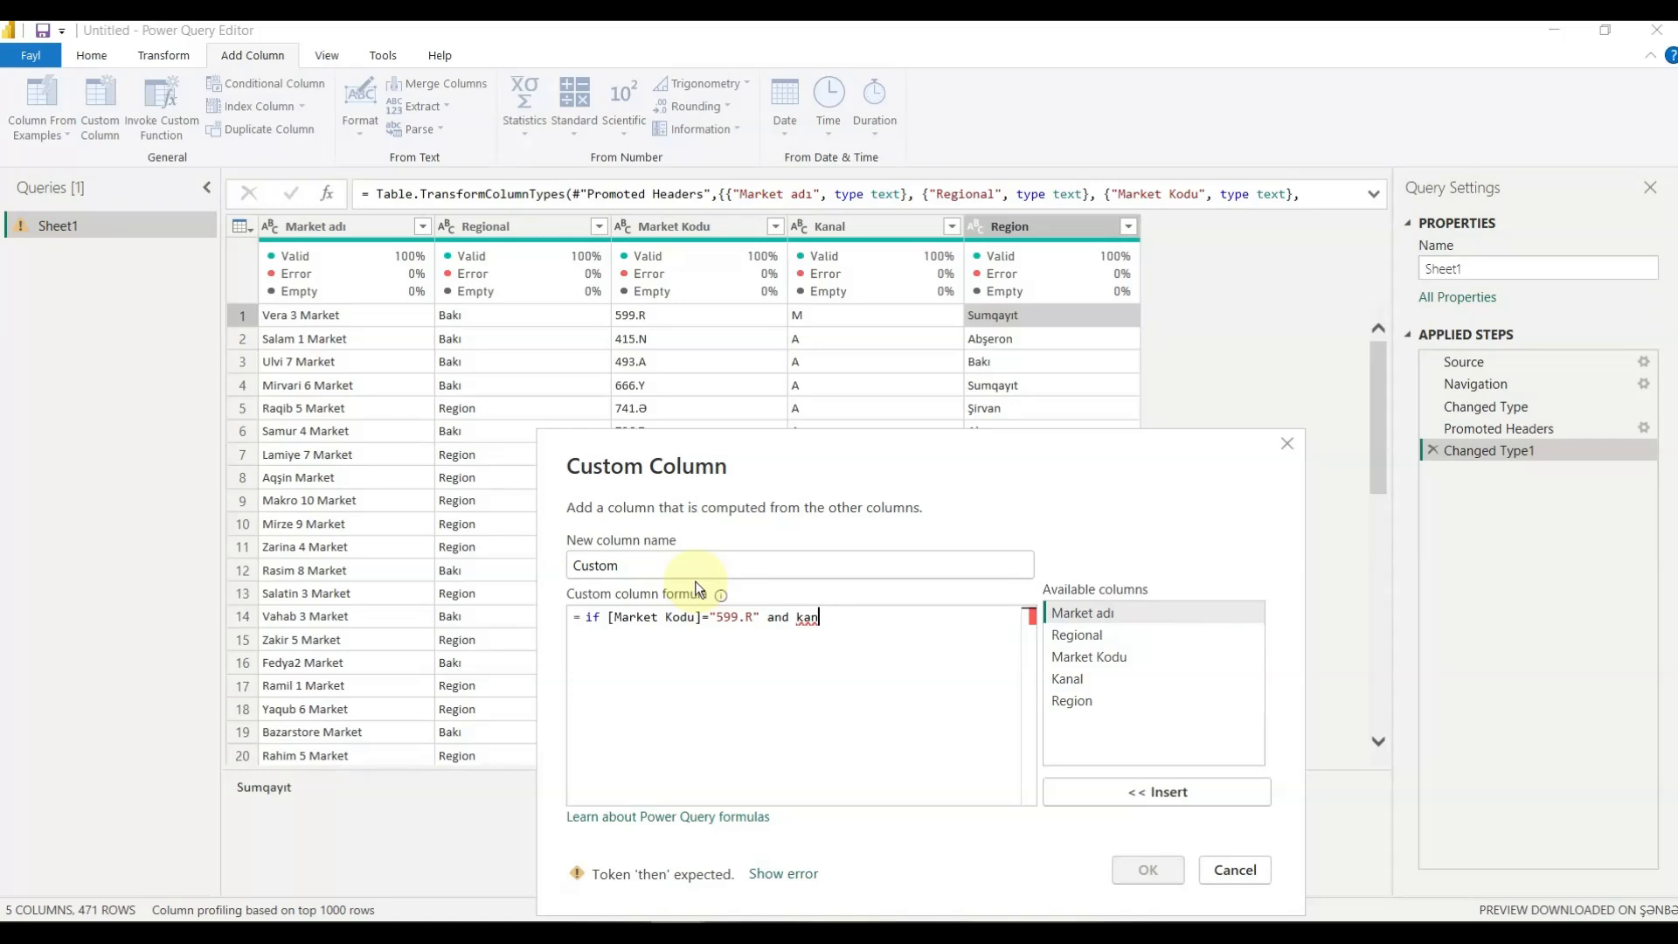
{"action": "type", "text": "al"}
{"action": "key", "text": "Tab"}
{"action": "type", "text": "="}
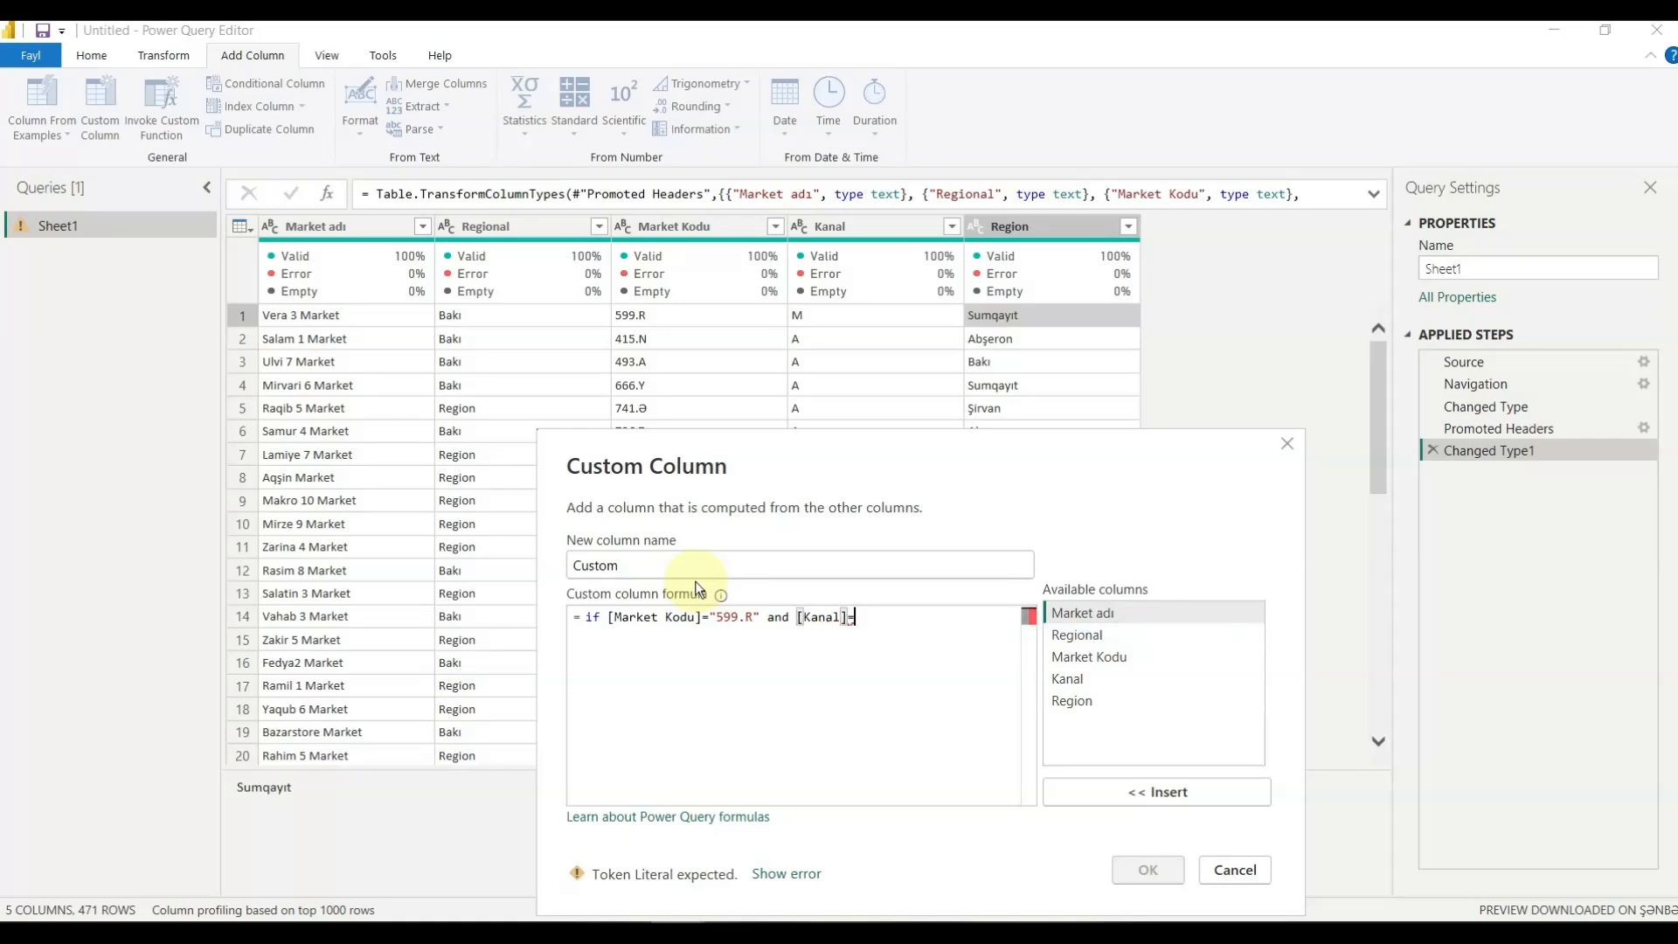
{"action": "type", "text": "\"\""}
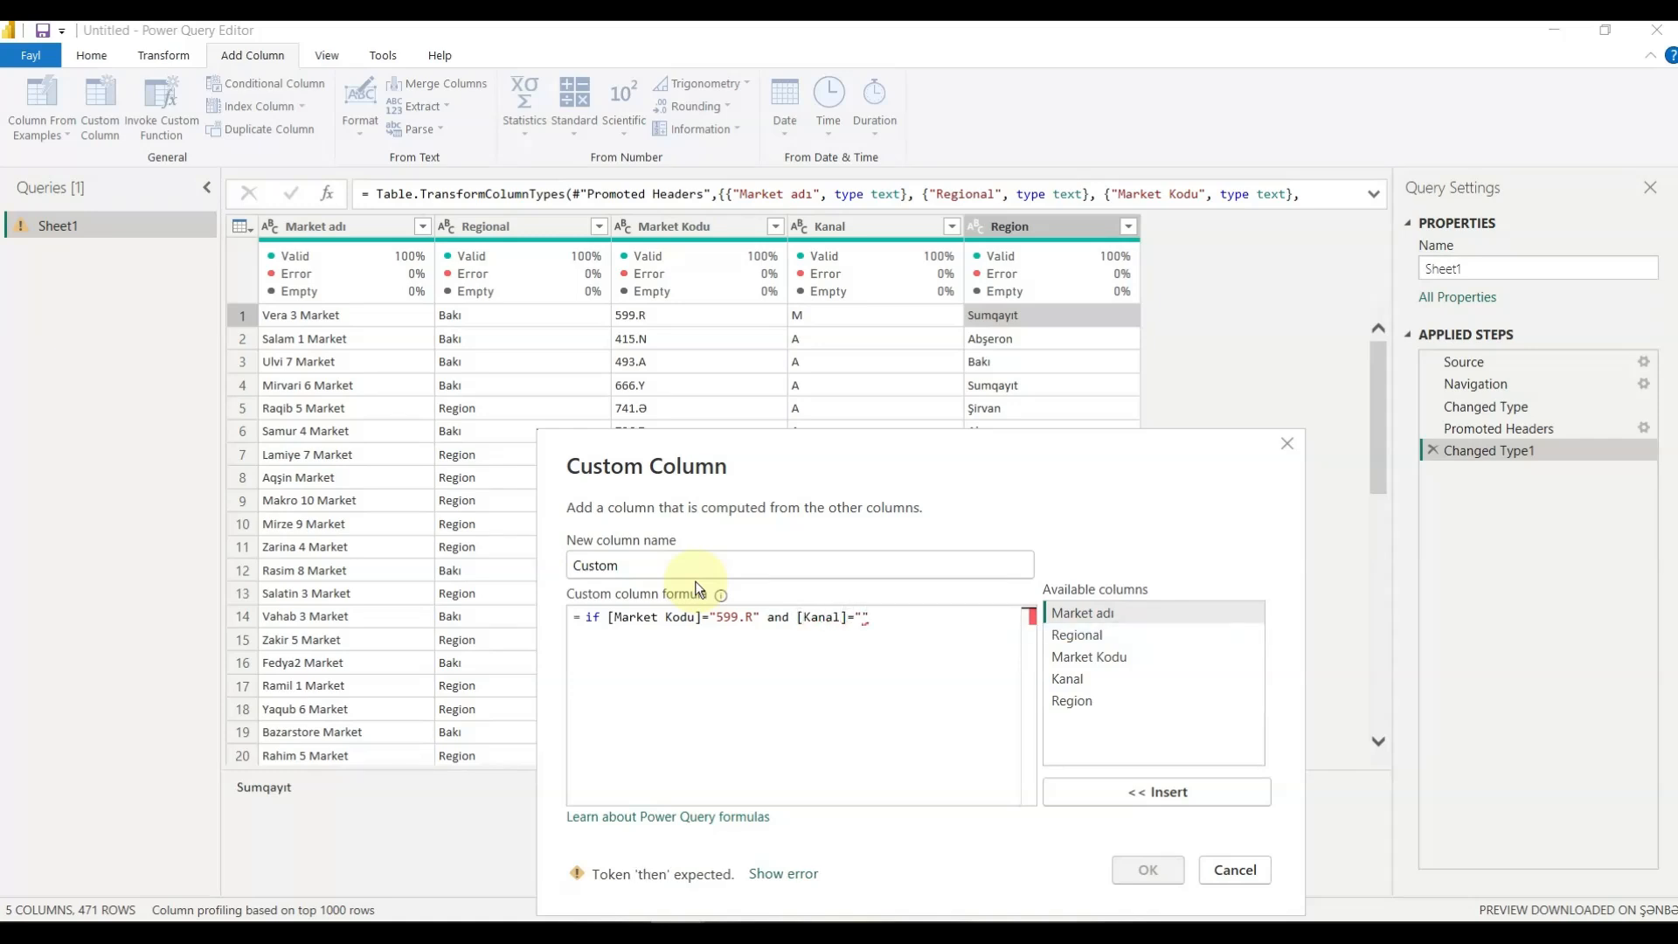
{"action": "type", "text": "M\" then "}
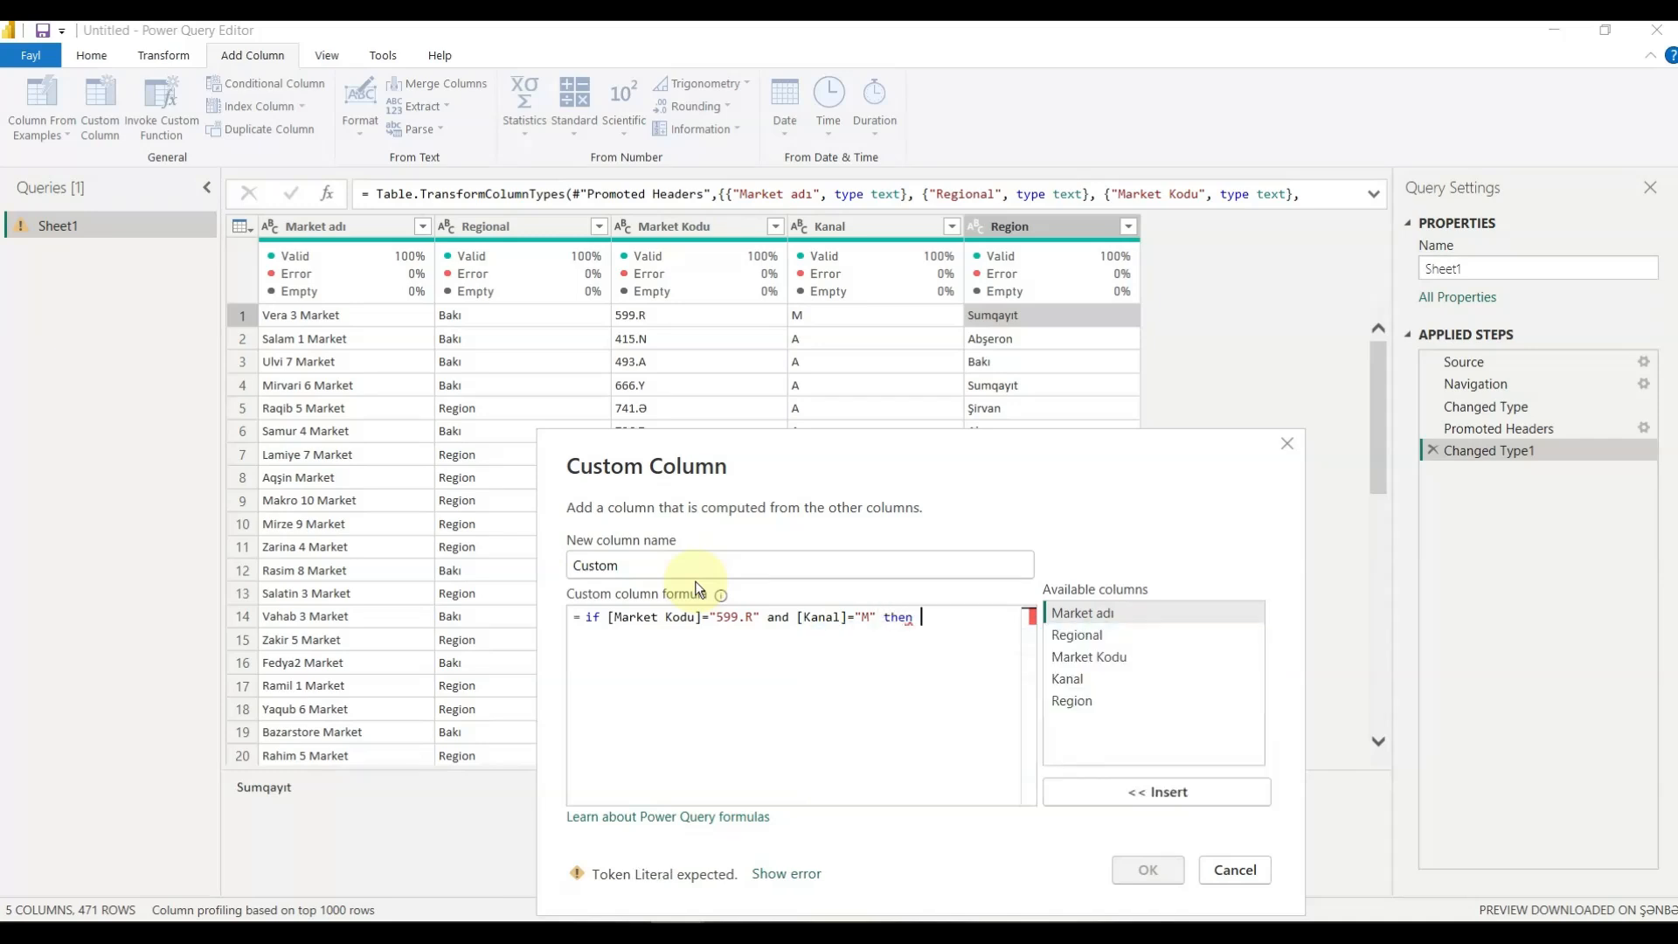
Complete the formula with "SUMQAYIT" as the result and else [Region] on a new line, and add the custom column.
{"action": "type", "text": "\""}
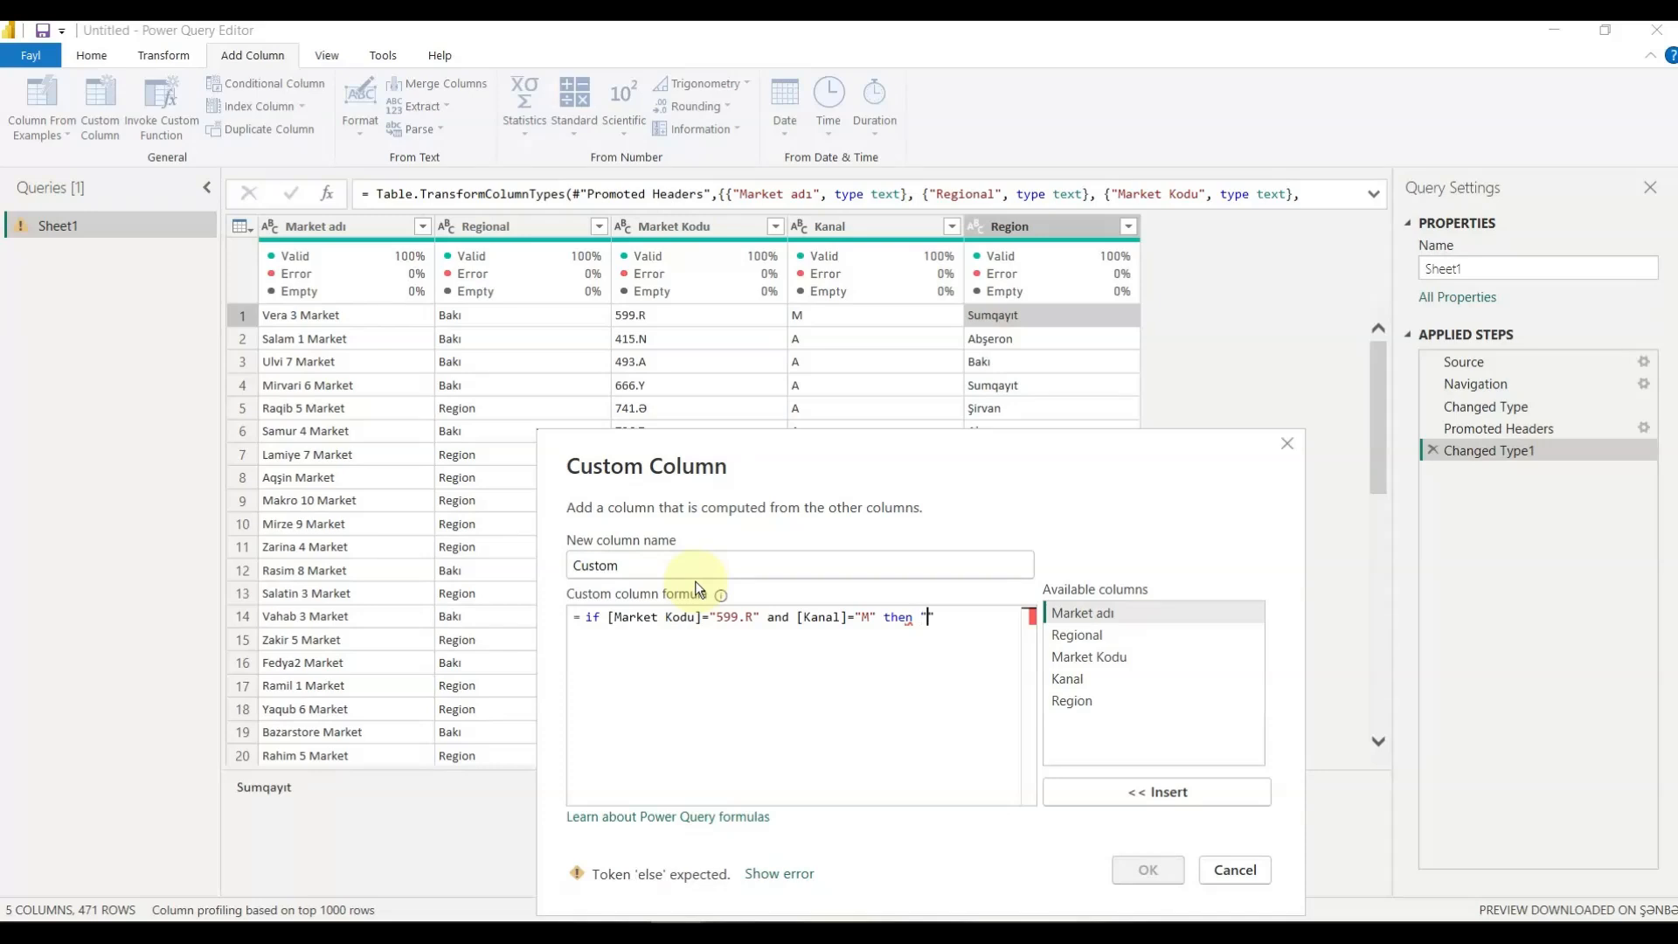
{"action": "type", "text": "SUMQAYIT\""}
{"action": "key", "text": "Return"}
{"action": "type", "text": "ELSE"}
{"action": "key", "text": "BackSpace"}
{"action": "key", "text": "BackSpace"}
{"action": "key", "text": "BackSpace"}
{"action": "key", "text": "BackSpace"}
{"action": "key", "text": "BackSpace"}
{"action": "type", "text": "else reg"}
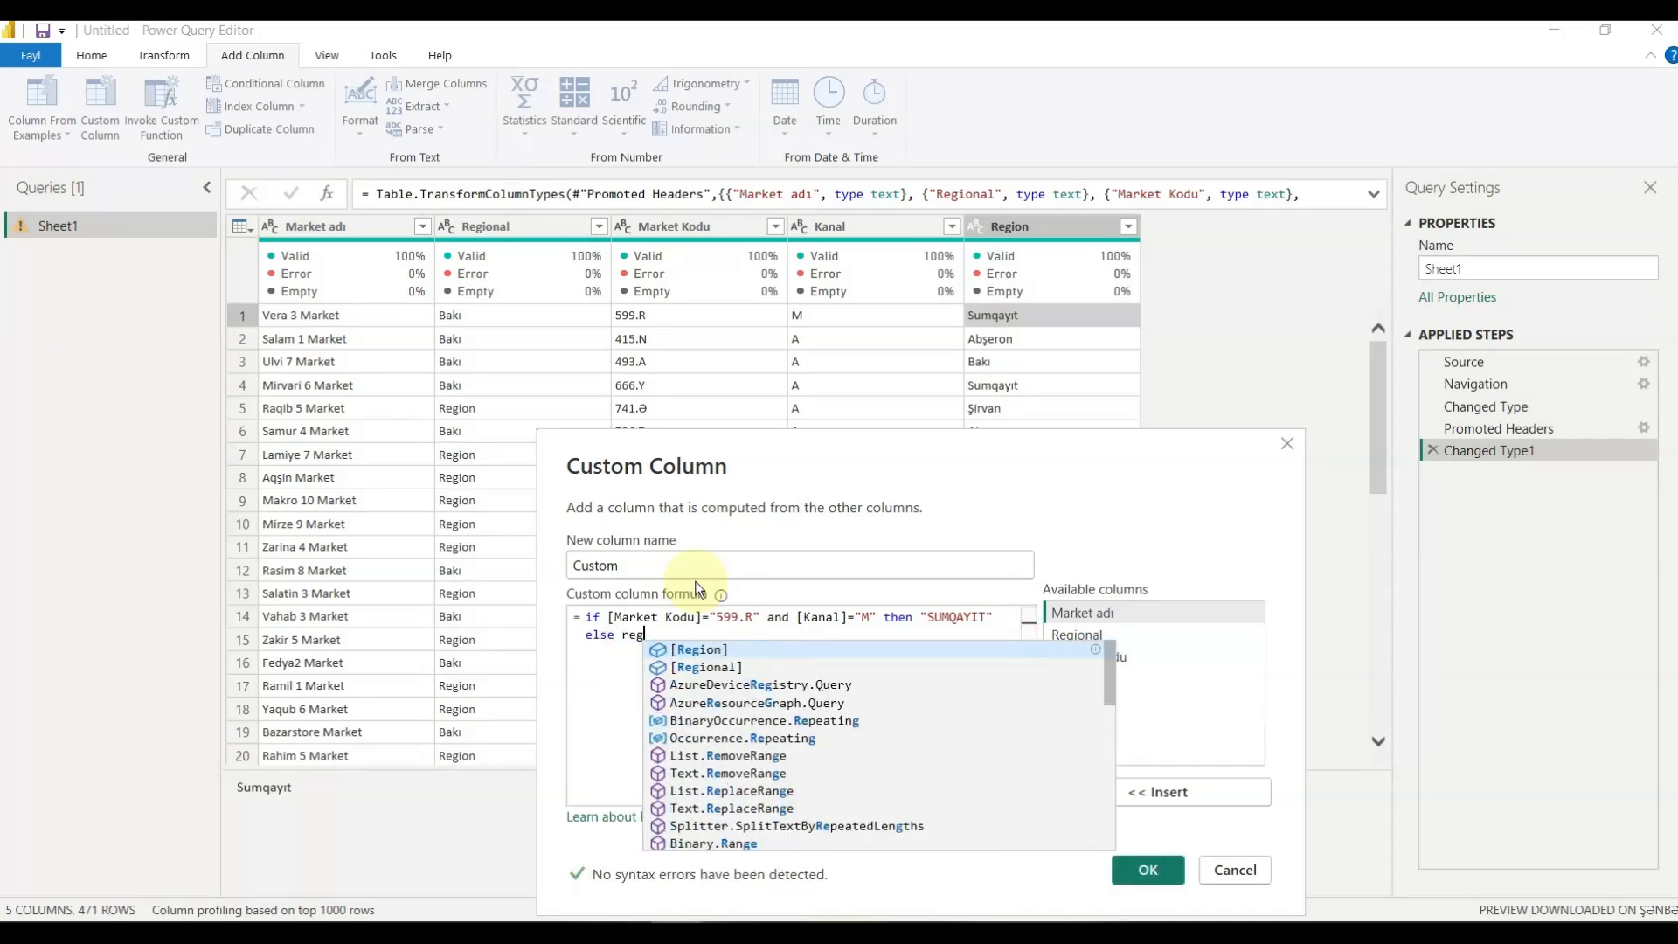
{"action": "type", "text": "ion"}
{"action": "key", "text": "Tab"}
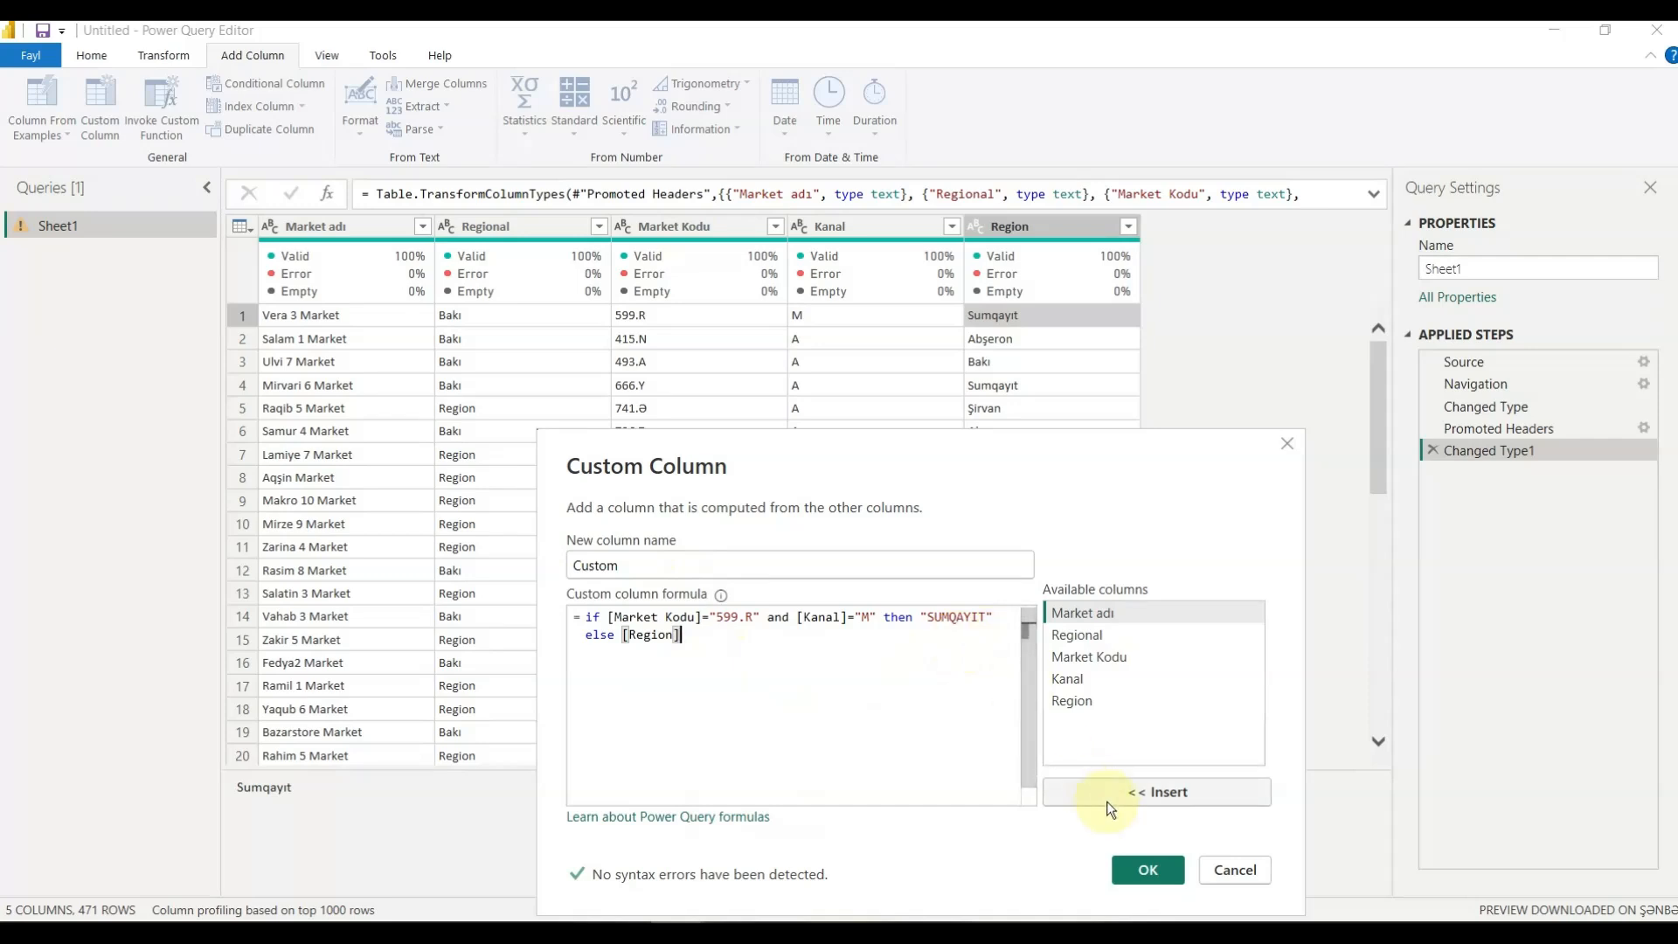
{"action": "left_click", "coordinate": [1143, 868]}
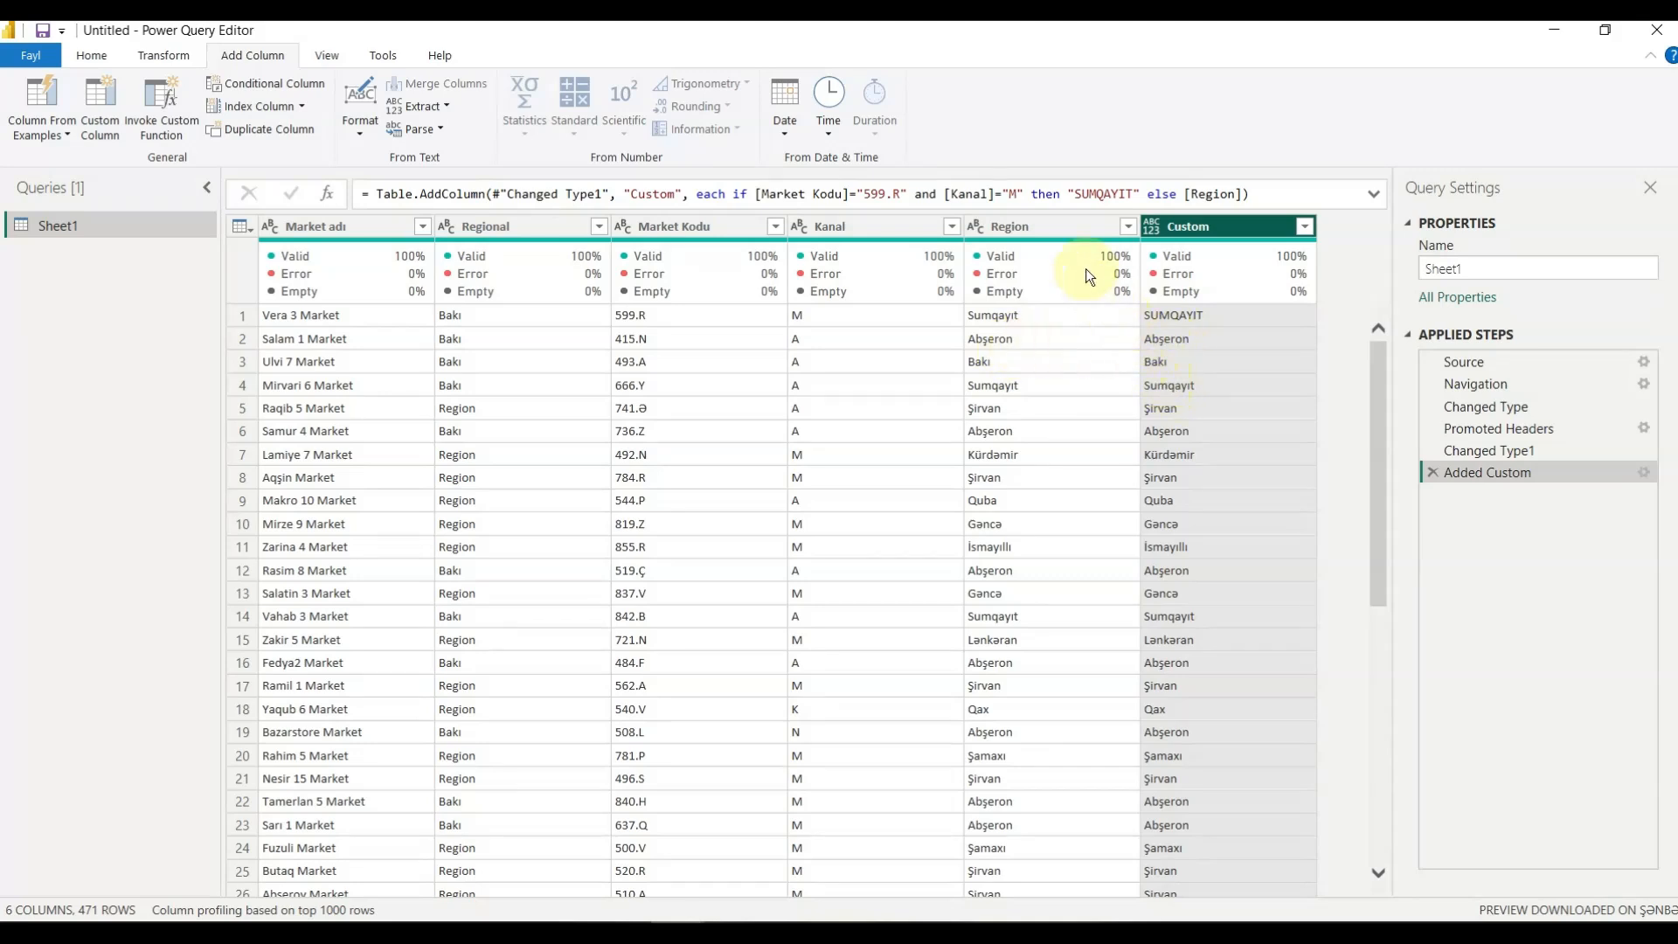
Select the Region column.
{"action": "left_click", "coordinate": [1040, 228]}
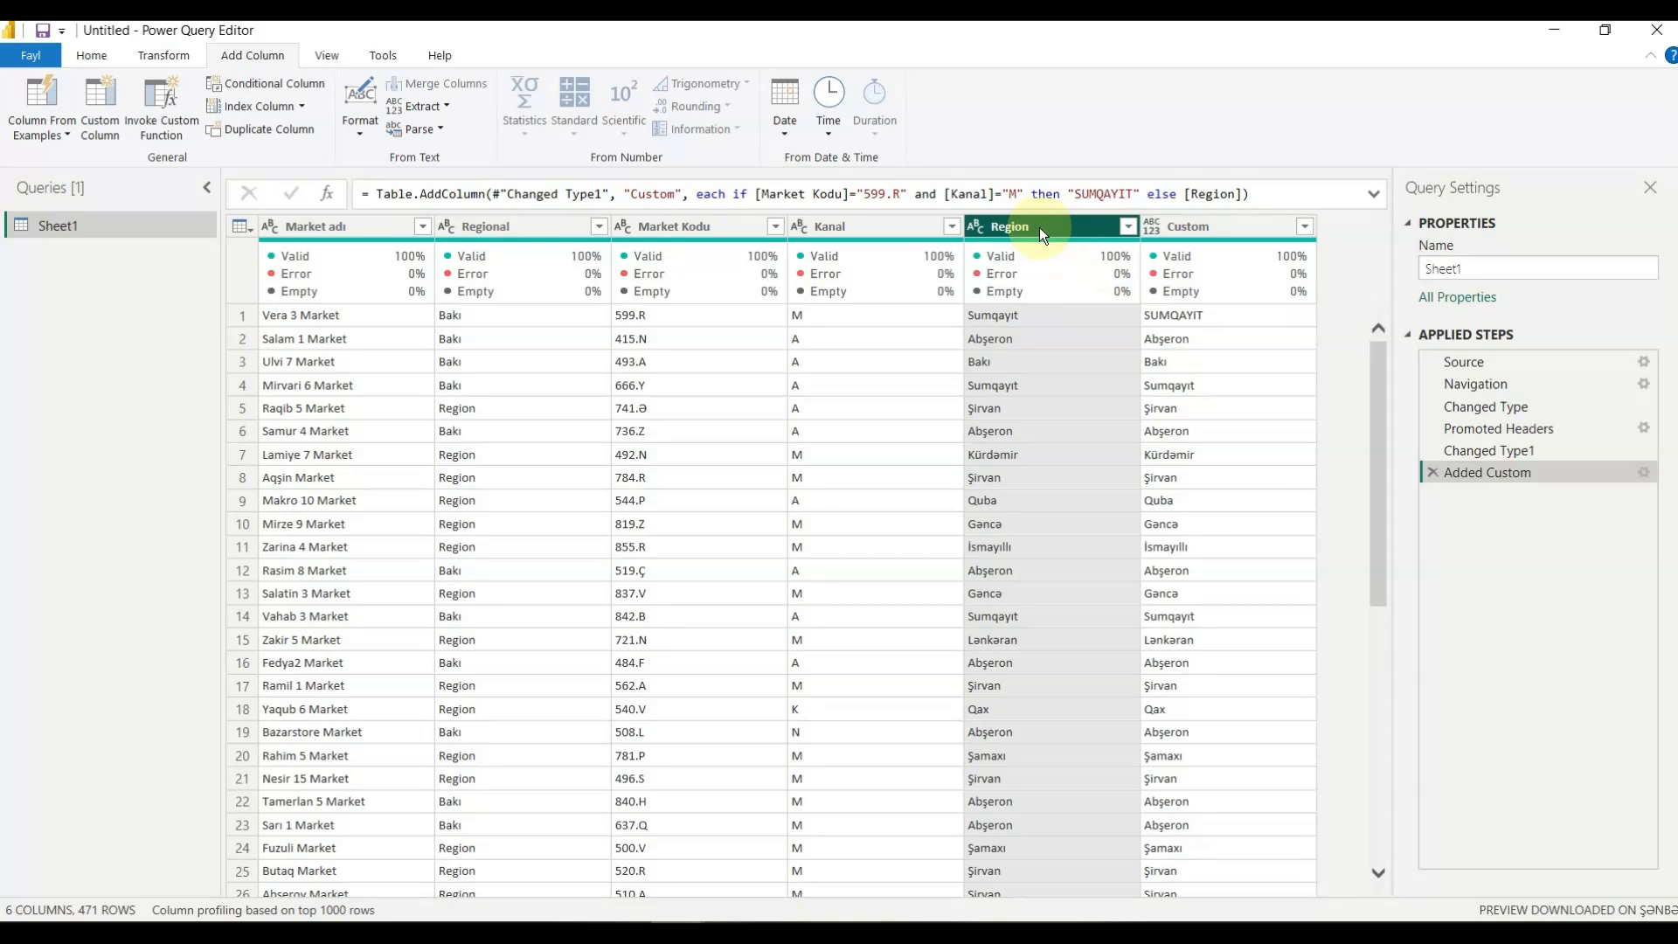